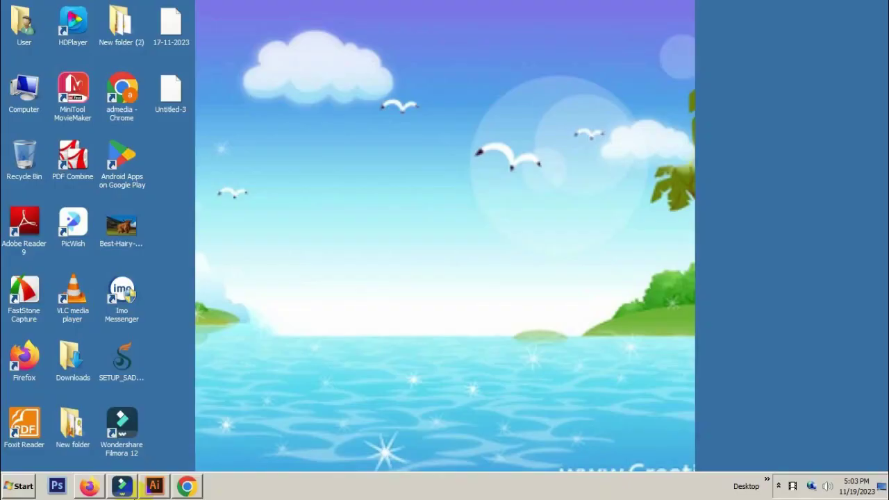
Restore the Adobe Illustrator window from the taskbar, with no document open yet
{"action": "left_click", "coordinate": [154, 486]}
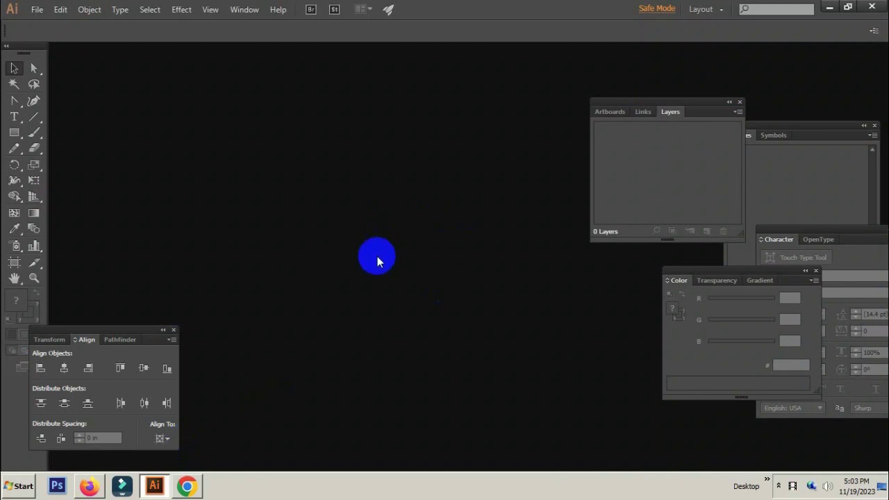
Create a new 30 × 30 in document with Portrait orientation and RGB colour mode
{"action": "left_click", "coordinate": [37, 12]}
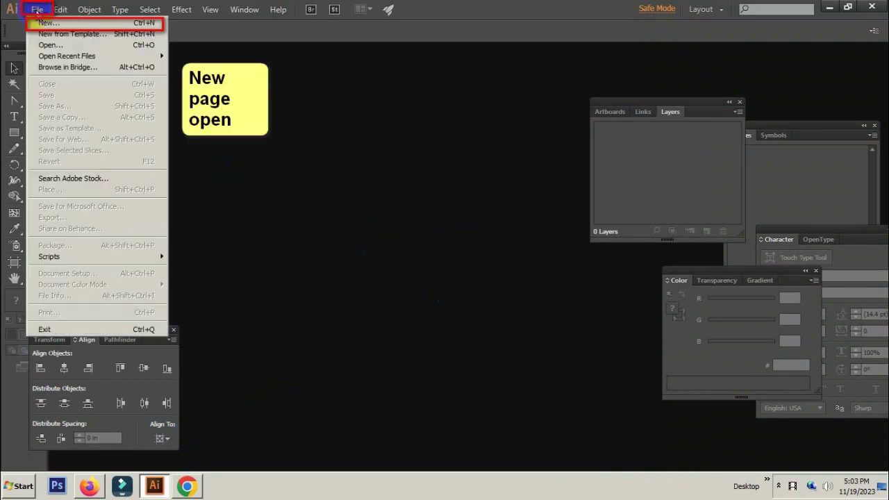
{"action": "left_click", "coordinate": [67, 26]}
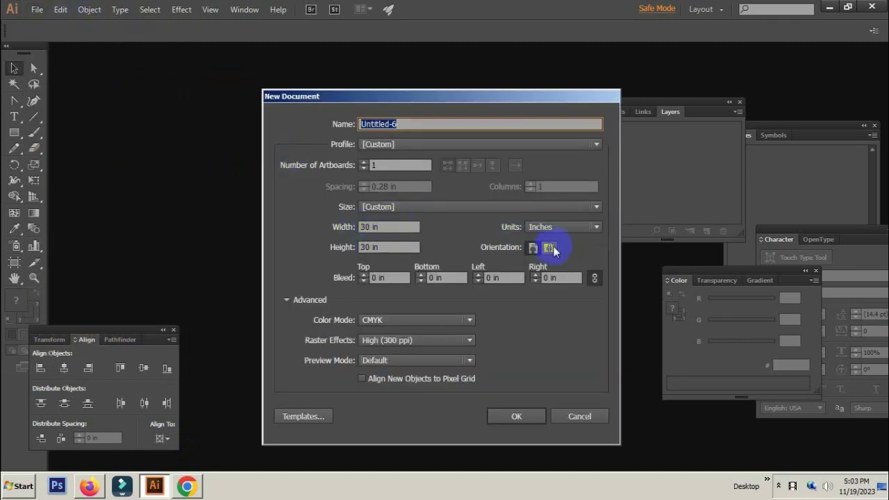
{"action": "left_click", "coordinate": [549, 247]}
{"action": "left_click", "coordinate": [534, 250]}
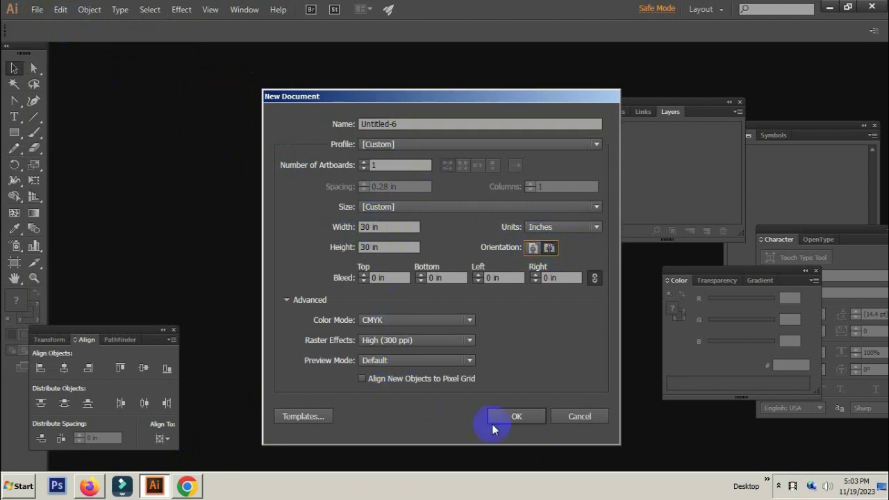
{"action": "left_click", "coordinate": [436, 323]}
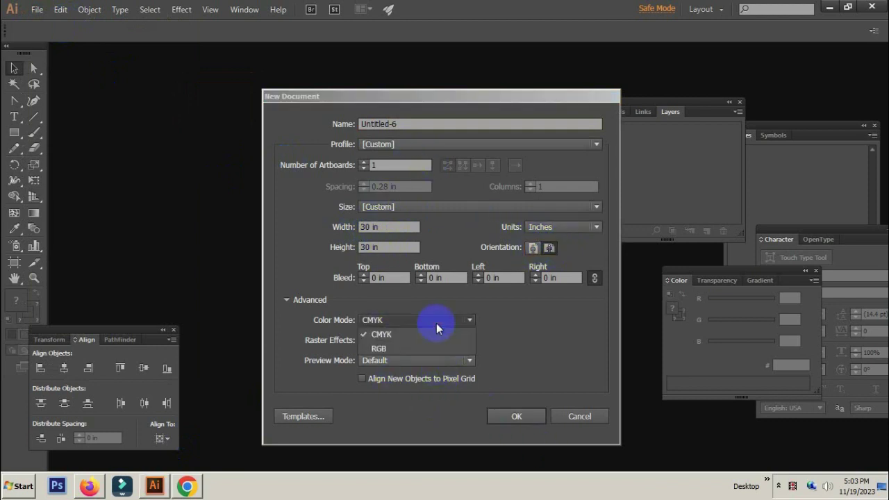
{"action": "left_click", "coordinate": [401, 343]}
{"action": "left_click", "coordinate": [516, 416]}
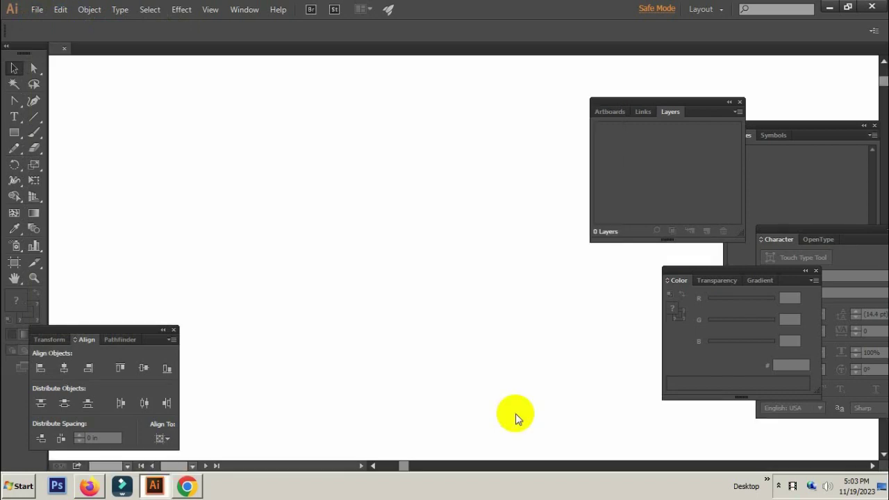
Draw a vertical line from the top to the bottom of the artboard with the Line Segment tool
{"action": "left_click", "coordinate": [466, 256], "text": "ctrl+alt"}
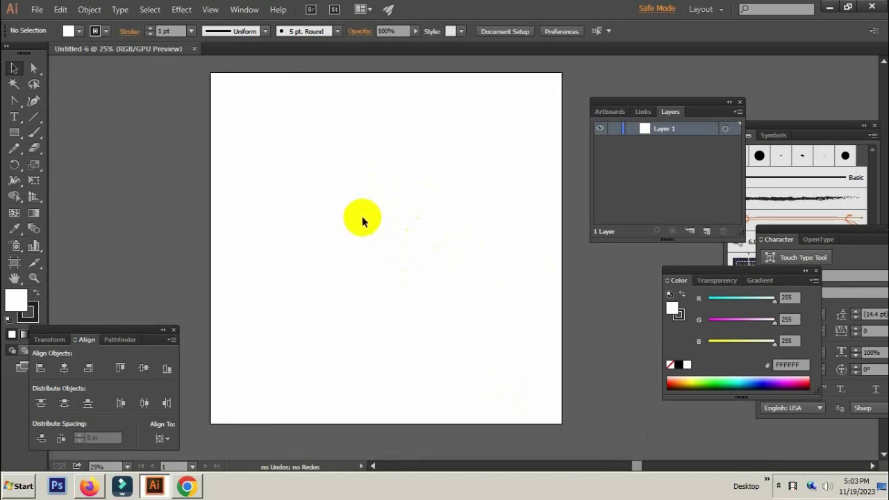
{"action": "left_click_drag", "start_coordinate": [383, 195], "coordinate": [399, 232]}
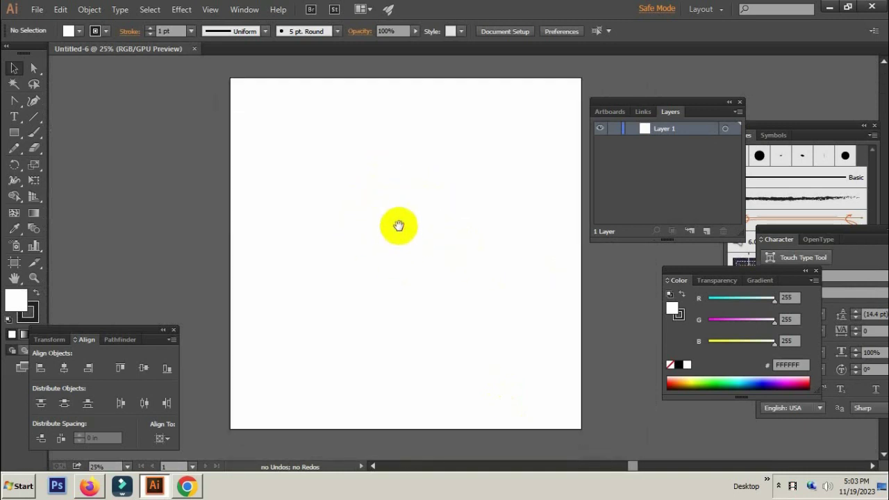
{"action": "scroll", "coordinate": [399, 231], "scroll_direction": "down", "scroll_amount": 2}
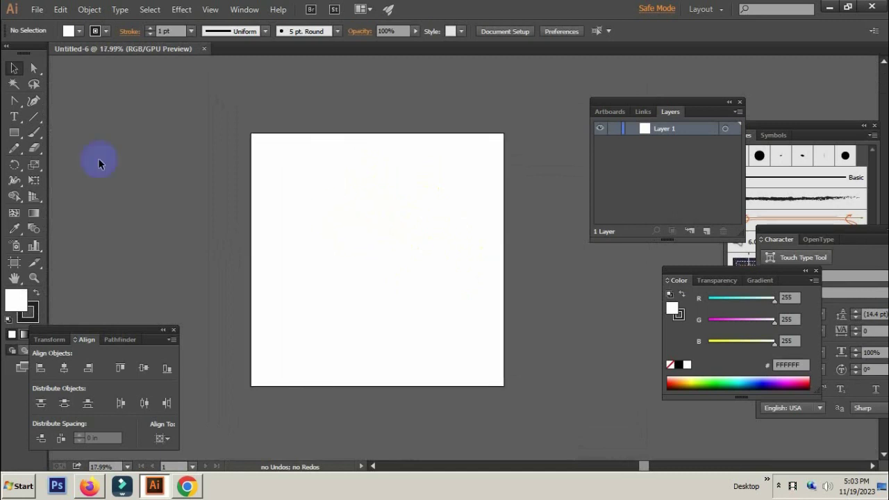
{"action": "left_click", "coordinate": [29, 120]}
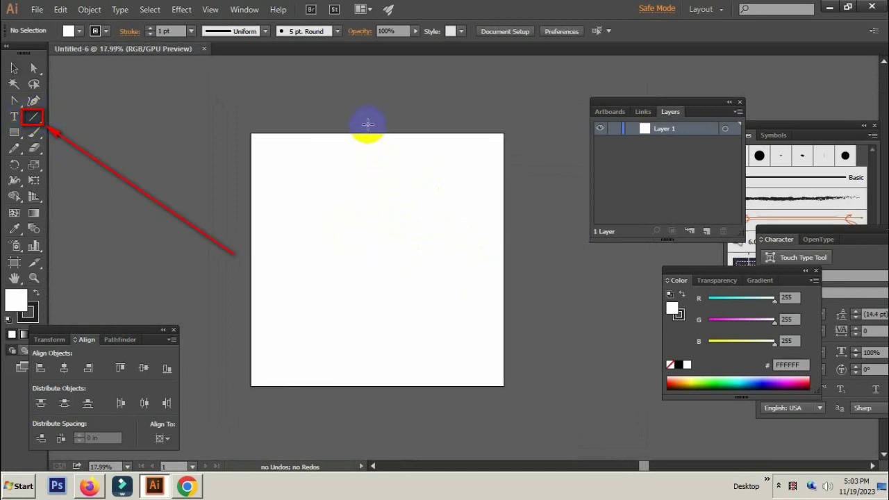
{"action": "left_click_drag", "start_coordinate": [367, 124], "coordinate": [387, 396]}
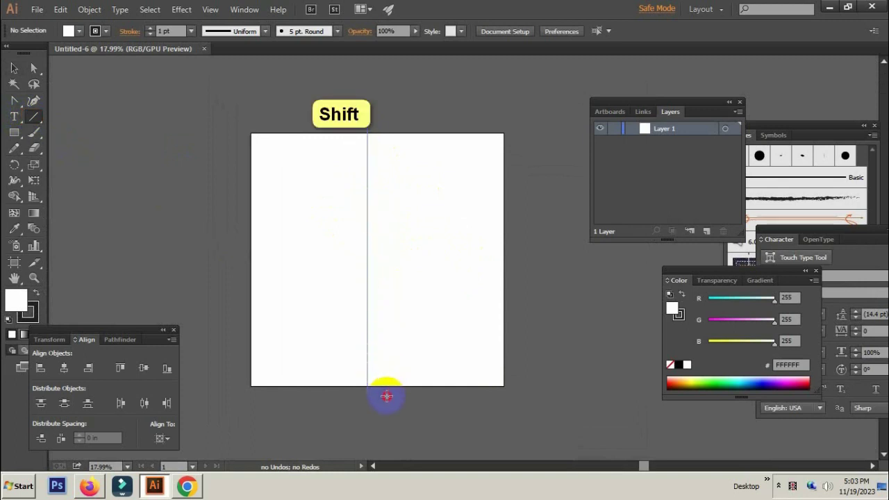
Select the line and centre it horizontally and vertically on the artboard
{"action": "left_click", "coordinate": [14, 69]}
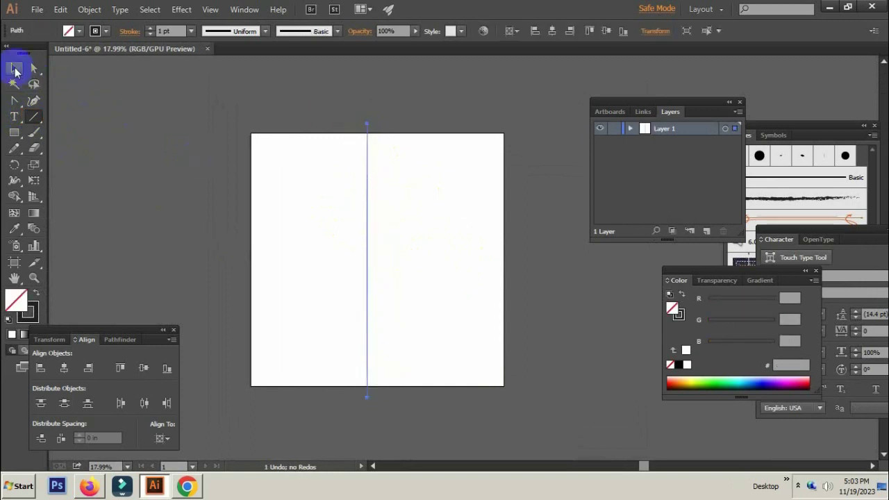
{"action": "left_click_drag", "start_coordinate": [227, 167], "coordinate": [407, 254]}
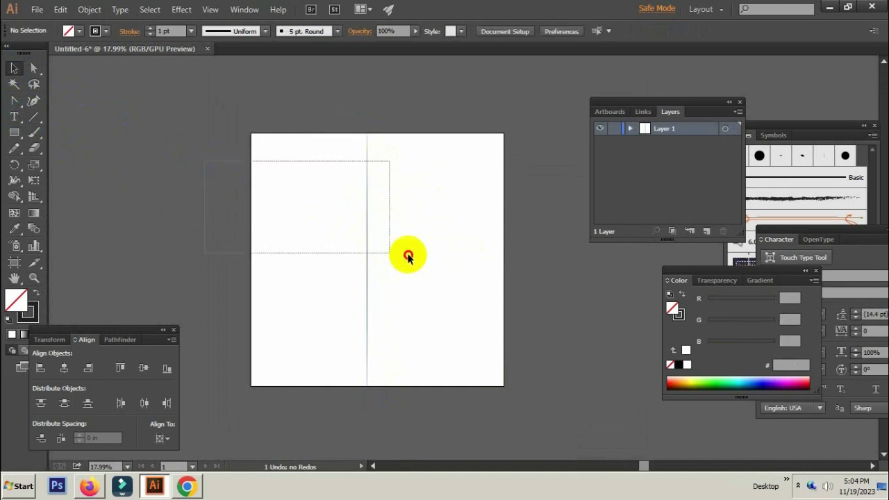
{"action": "left_click", "coordinate": [65, 368]}
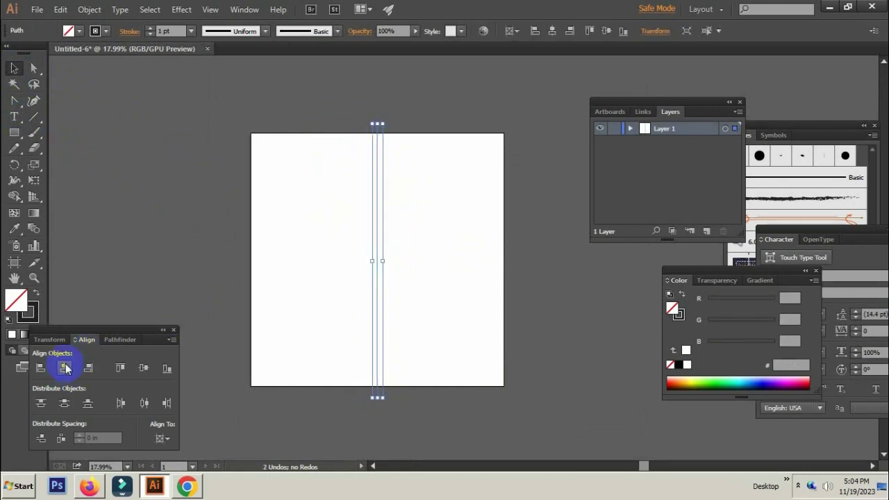
{"action": "left_click", "coordinate": [144, 368]}
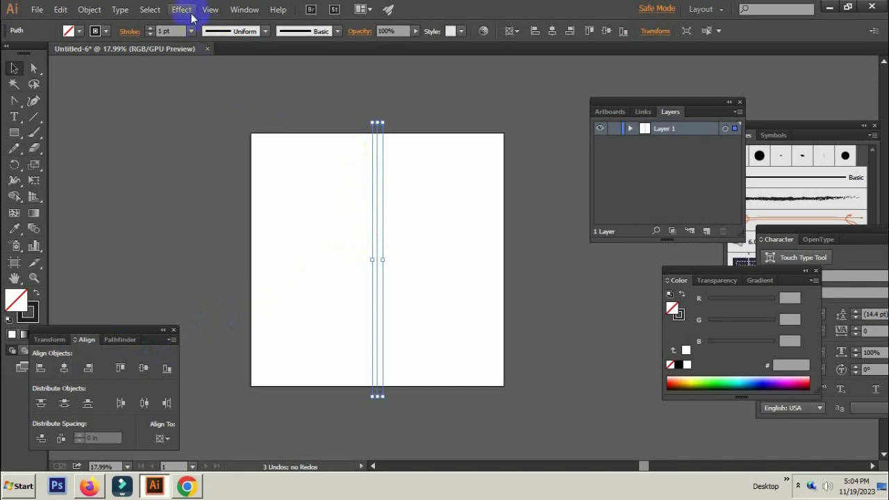
{"action": "left_click", "coordinate": [377, 129]}
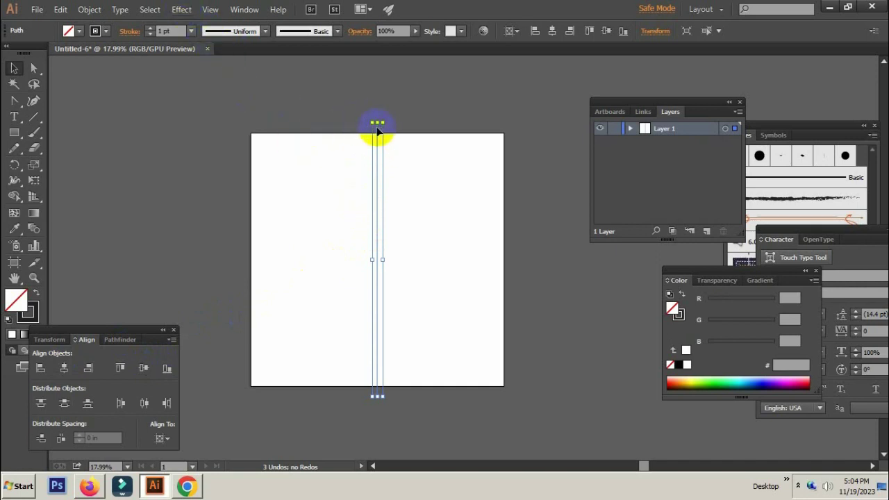
Apply a Transform effect to the line with 8 copies rotated 20° apart
{"action": "left_click", "coordinate": [181, 9]}
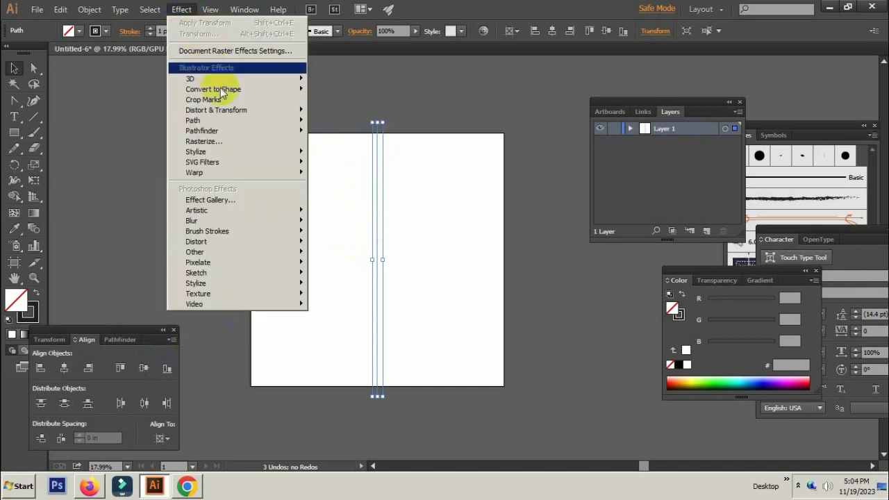
{"action": "mouse_move", "coordinate": [216, 110]}
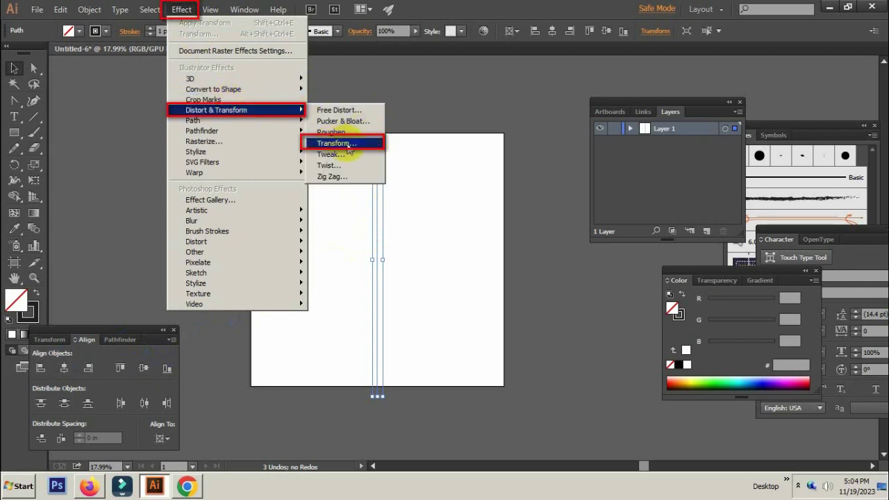
{"action": "left_click", "coordinate": [349, 151]}
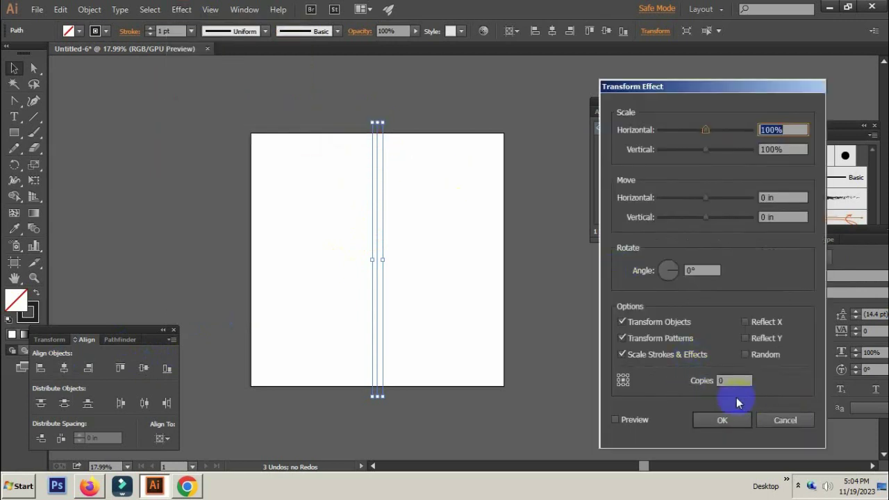
{"action": "double_click", "coordinate": [722, 380]}
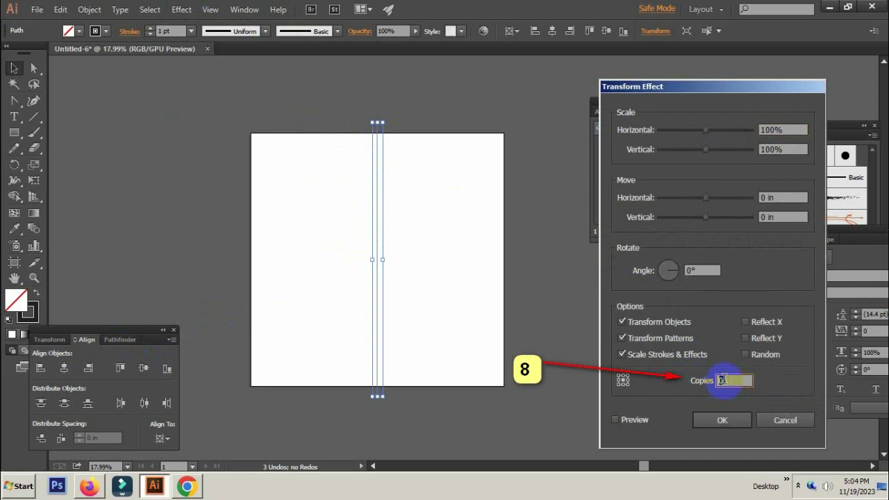
{"action": "type", "text": "8"}
{"action": "left_click", "coordinate": [705, 271]}
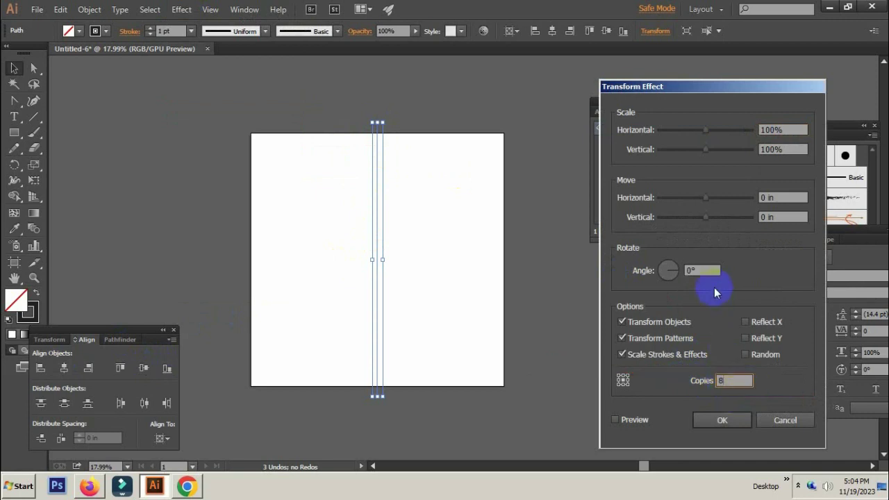
{"action": "left_click", "coordinate": [707, 270]}
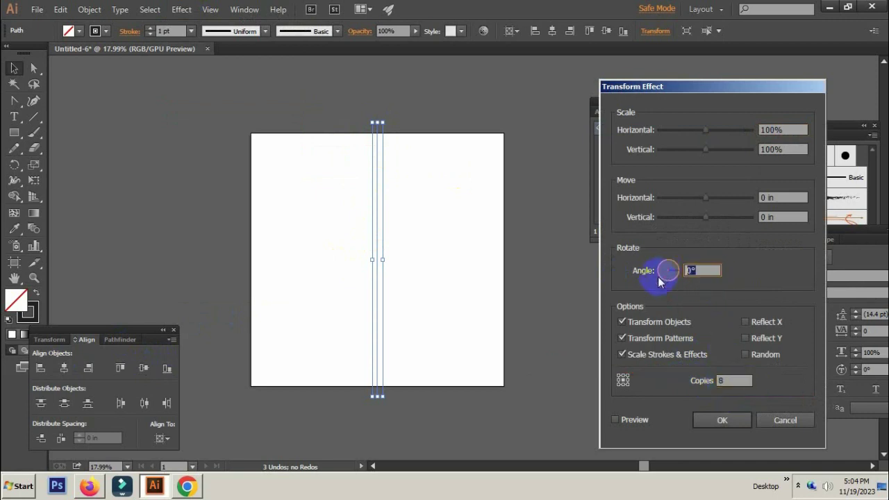
{"action": "type", "text": "2"}
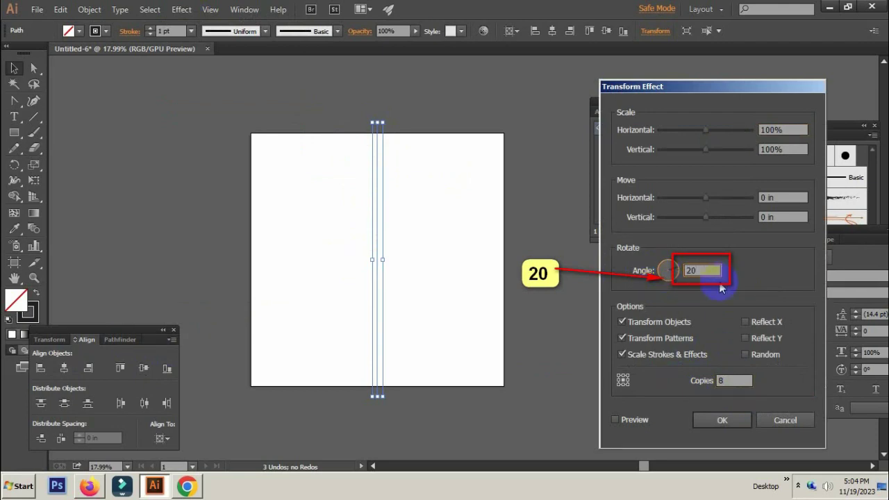
{"action": "key", "text": "Tab"}
{"action": "left_click", "coordinate": [634, 421]}
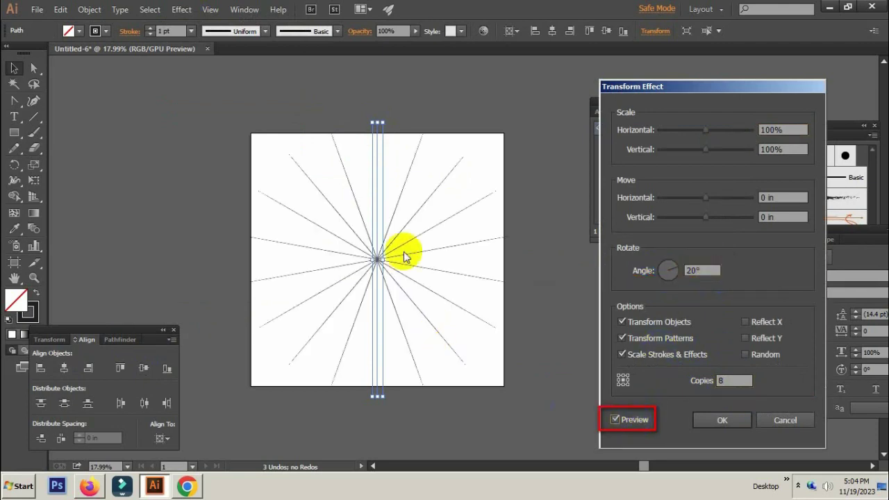
{"action": "left_click", "coordinate": [709, 419]}
{"action": "left_click", "coordinate": [567, 337]}
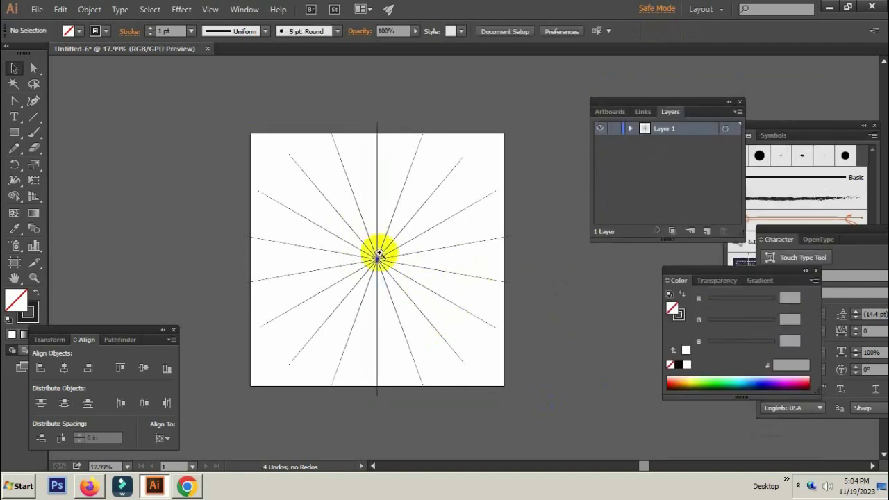
{"action": "scroll", "coordinate": [377, 259], "scroll_direction": "up", "scroll_amount": 2}
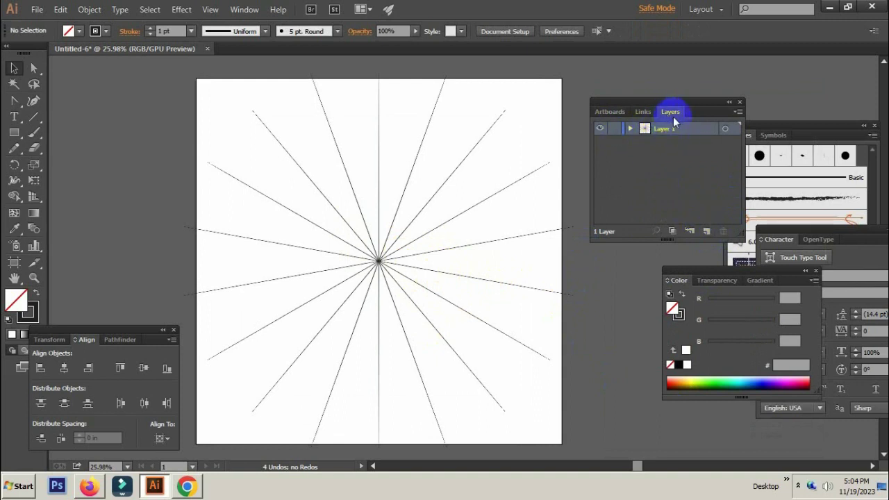
Add Layer 2, hide Layer 1's starburst guides, and make Layer 2 the active layer
{"action": "left_click", "coordinate": [707, 231]}
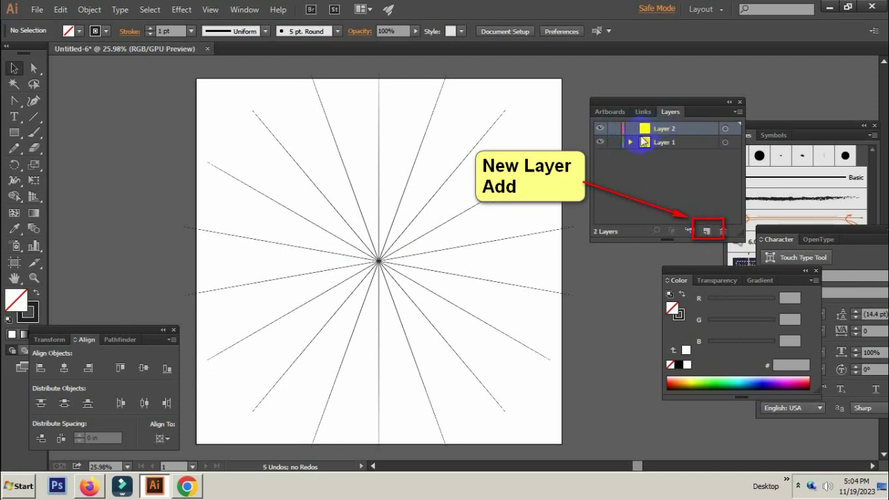
{"action": "left_click", "coordinate": [600, 143]}
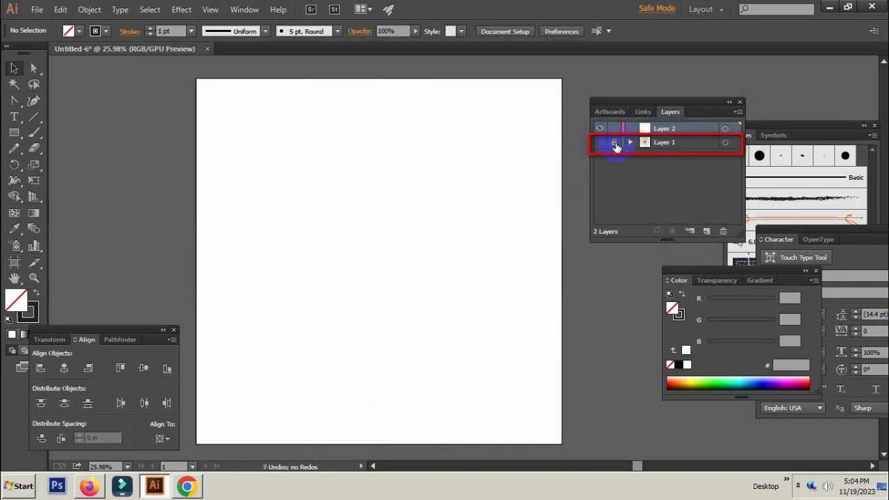
{"action": "left_click", "coordinate": [672, 130]}
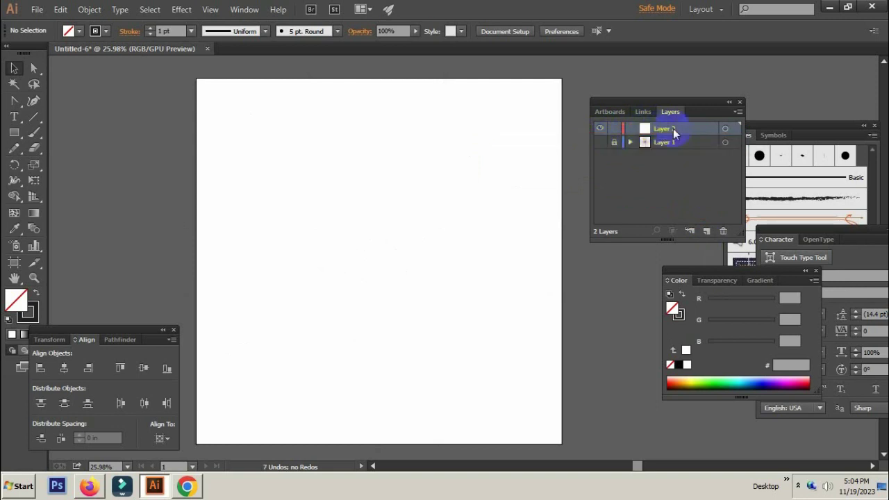
{"action": "left_click", "coordinate": [31, 120]}
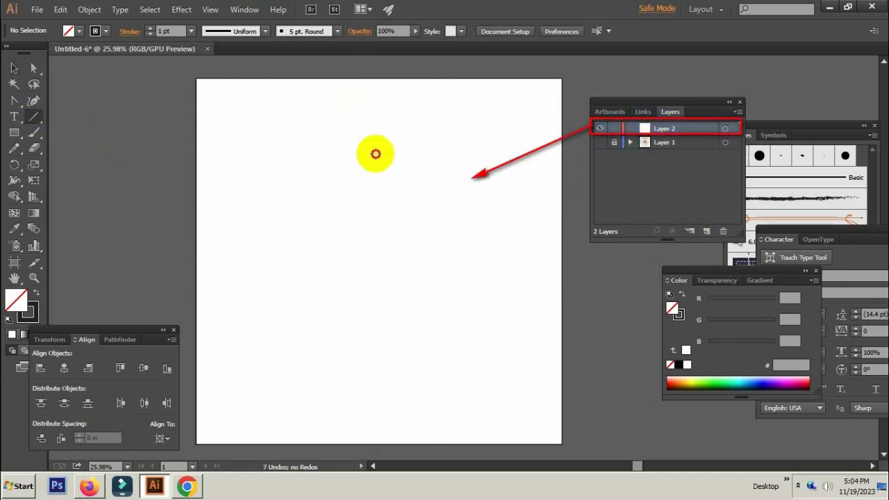
Draw a vertical line on Layer 2 and centre it horizontally and vertically on the artboard
{"action": "left_click_drag", "start_coordinate": [357, 68], "coordinate": [411, 455]}
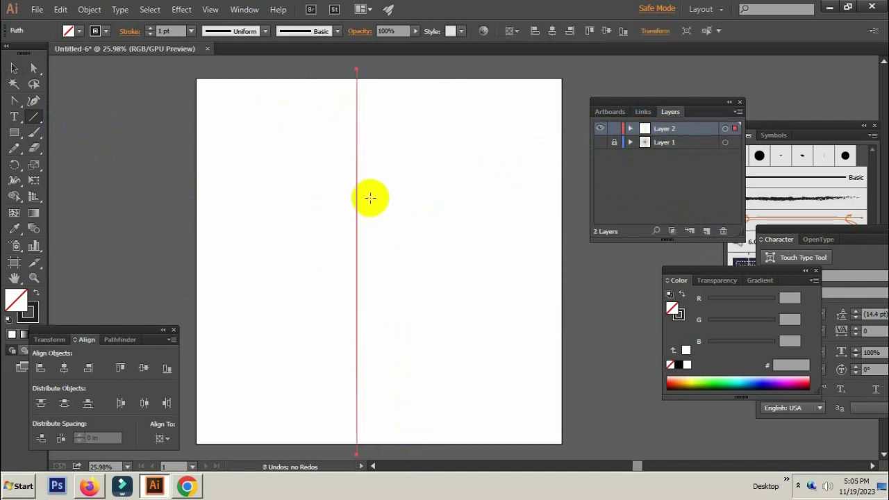
{"action": "left_click", "coordinate": [15, 68]}
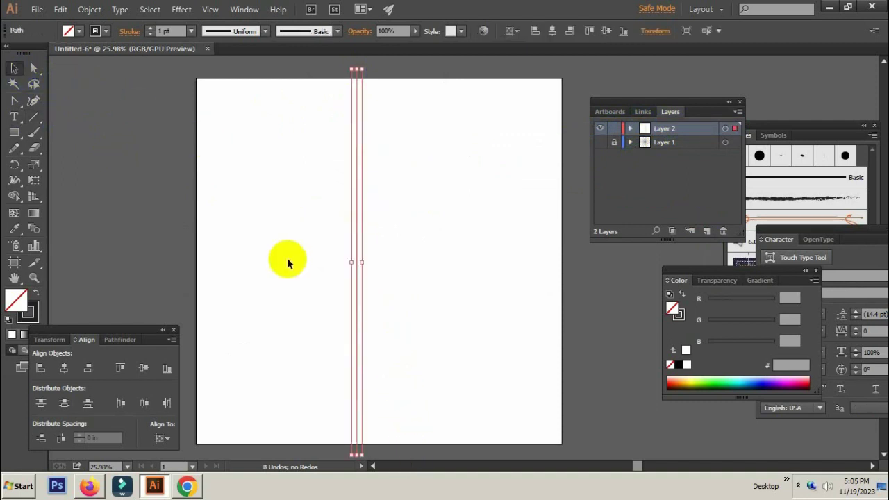
{"action": "left_click", "coordinate": [87, 368]}
{"action": "left_click", "coordinate": [64, 368]}
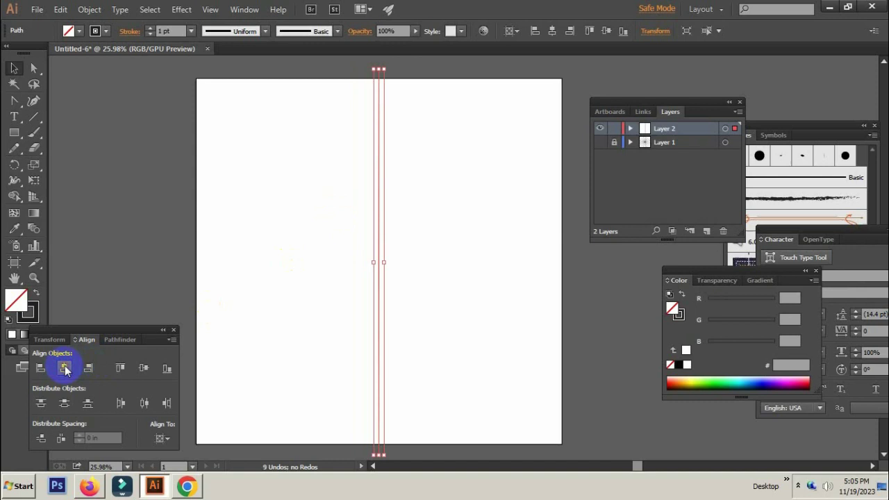
{"action": "left_click", "coordinate": [144, 368]}
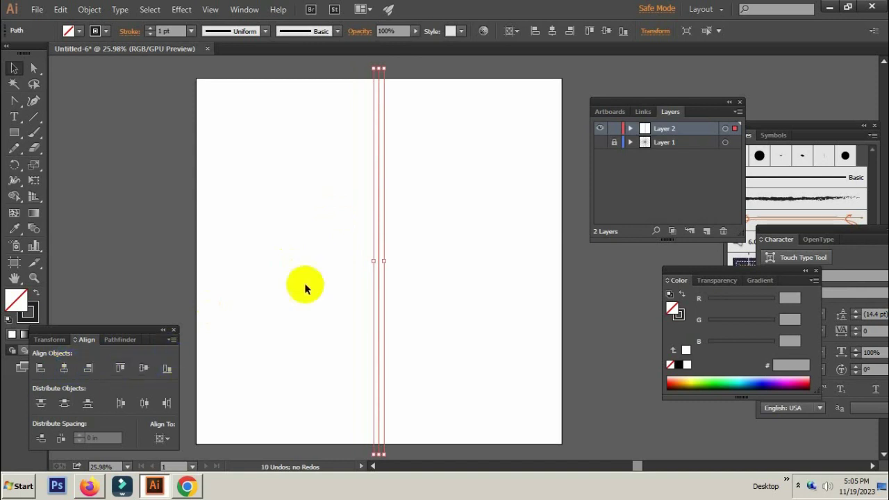
Rotate a copy of the line by 90° to form a horizontal cross line
{"action": "right_click", "coordinate": [376, 201]}
{"action": "mouse_move", "coordinate": [405, 341]}
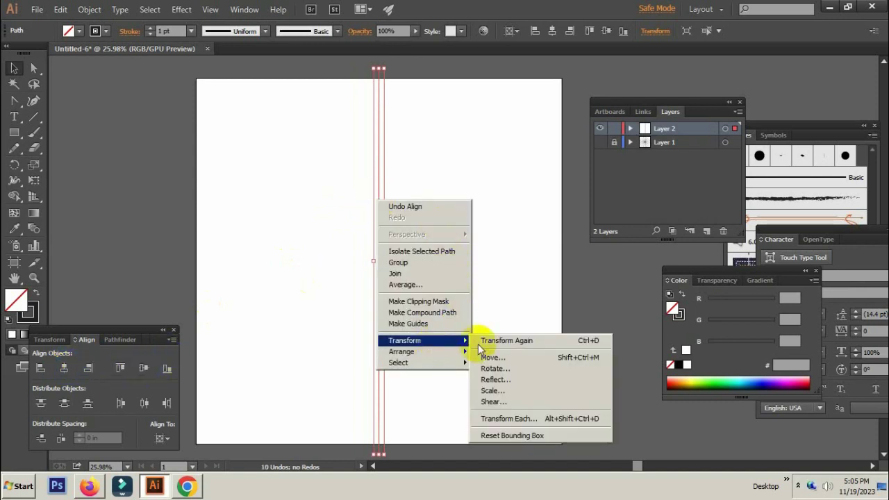
{"action": "left_click", "coordinate": [510, 368]}
{"action": "type", "text": "90"}
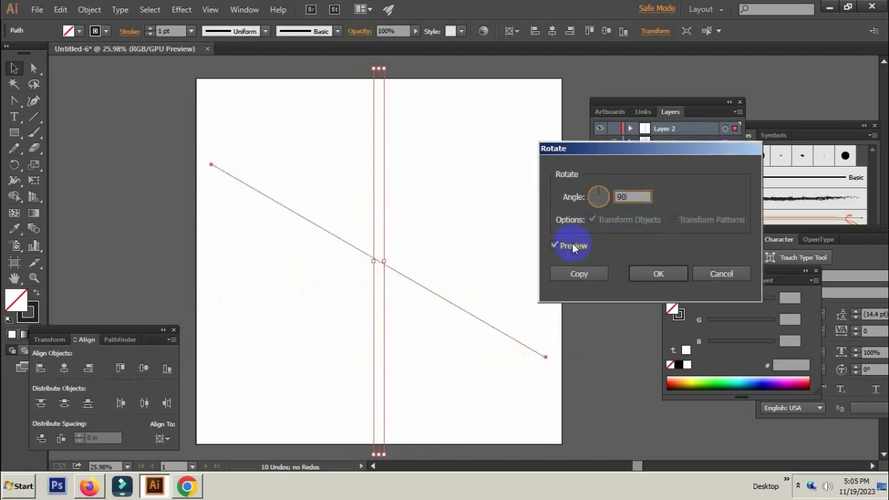
{"action": "left_click", "coordinate": [554, 245]}
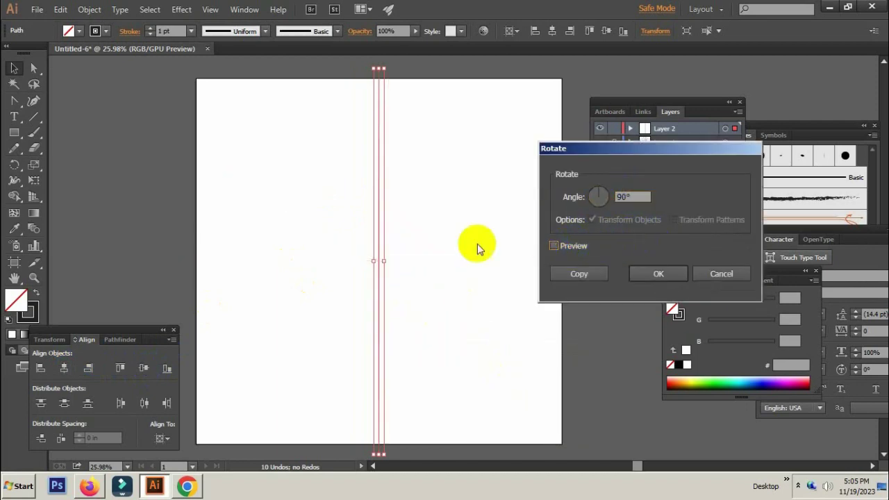
{"action": "left_click", "coordinate": [553, 245]}
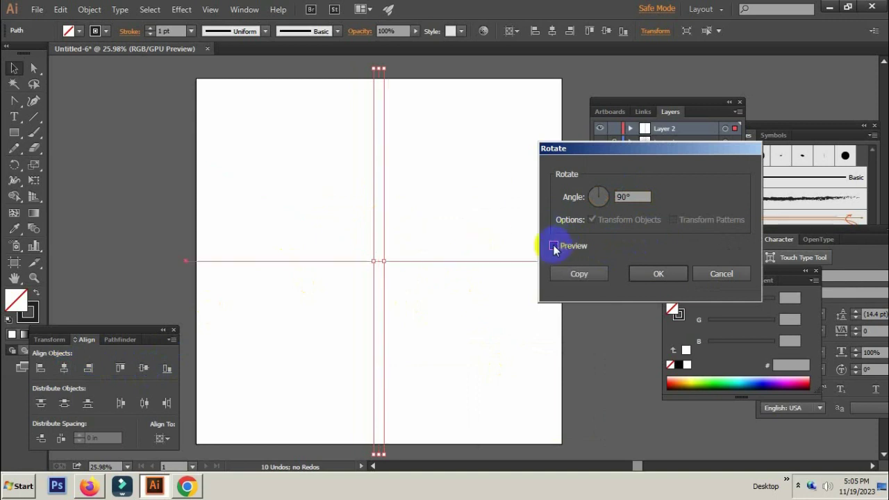
{"action": "left_click", "coordinate": [577, 275]}
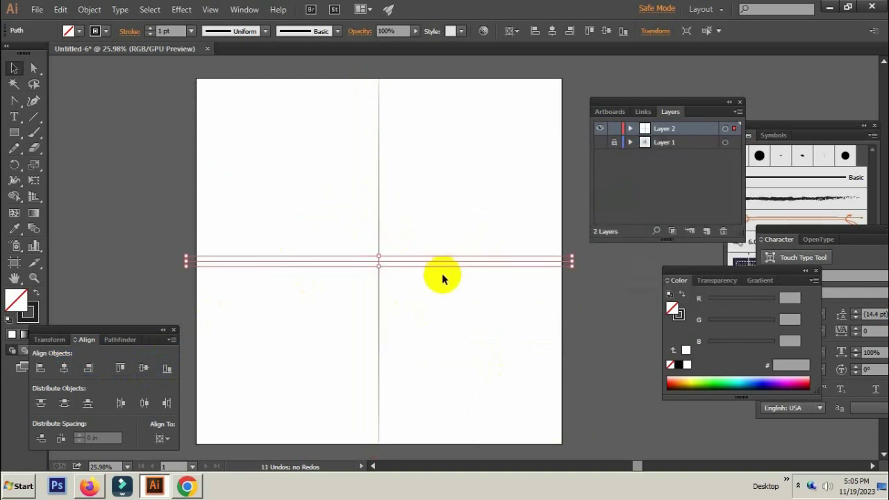
{"action": "left_click", "coordinate": [442, 275]}
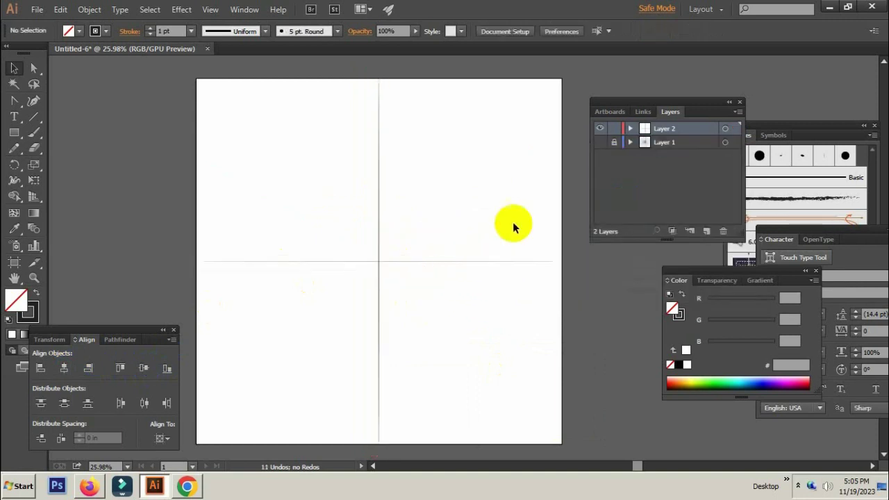
Using the shown guides, draw a short slanted stroke just above centre on Layer 2, then hide Layer 1
{"action": "left_click", "coordinate": [600, 143]}
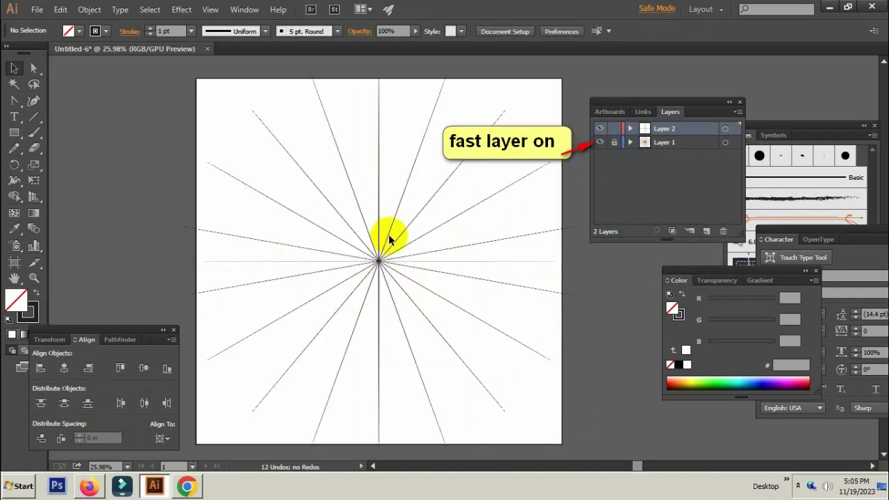
{"action": "left_click", "coordinate": [725, 128]}
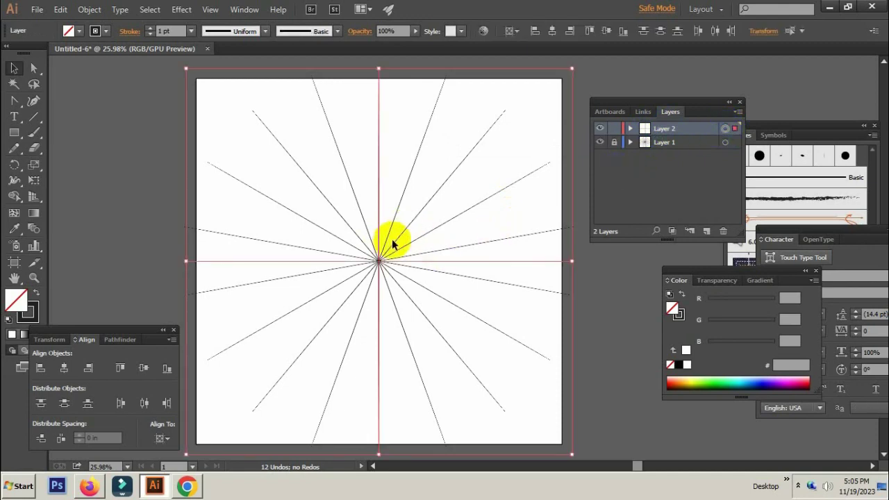
{"action": "left_click_drag", "start_coordinate": [392, 239], "coordinate": [506, 258]}
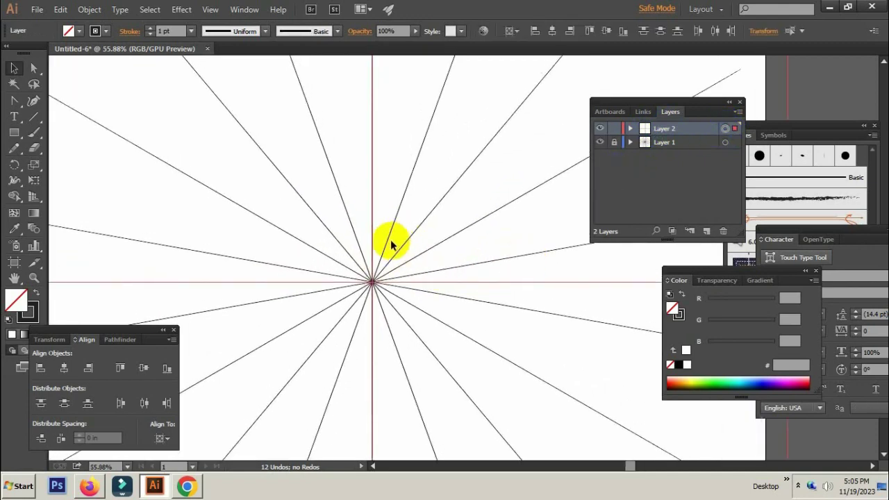
{"action": "left_click", "coordinate": [35, 117]}
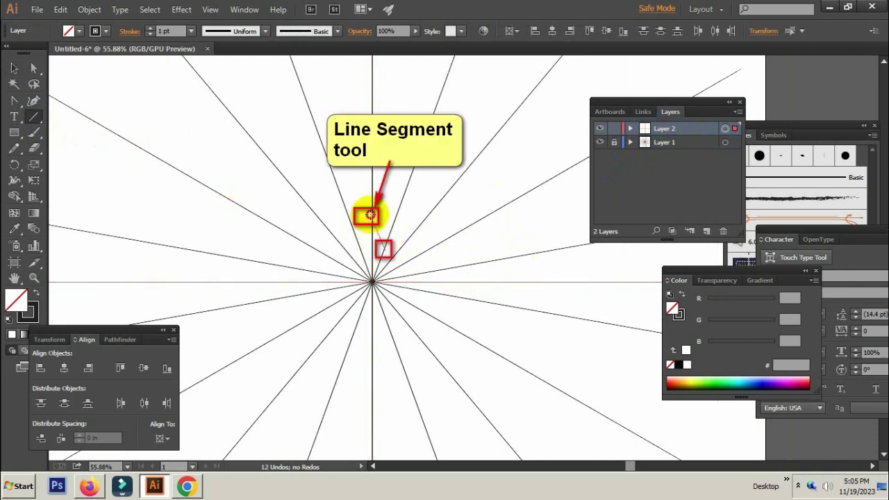
{"action": "left_click_drag", "start_coordinate": [370, 215], "coordinate": [384, 250]}
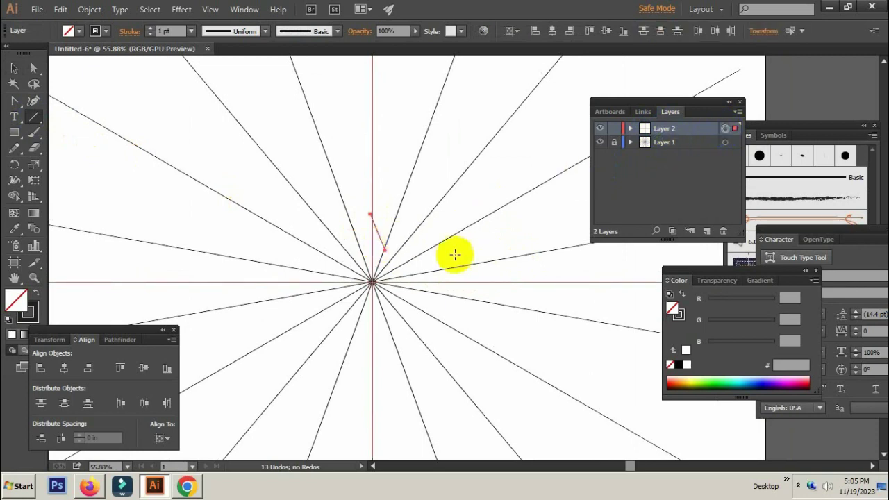
{"action": "left_click", "coordinate": [600, 141]}
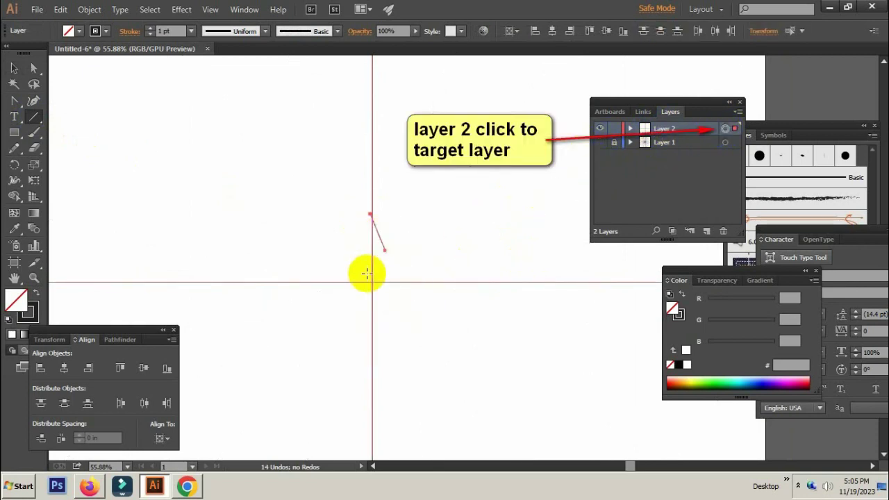
Add a Transform effect with Reflect X and 1 copy to mirror the stroke into a pointed tip
{"action": "left_click", "coordinate": [720, 132]}
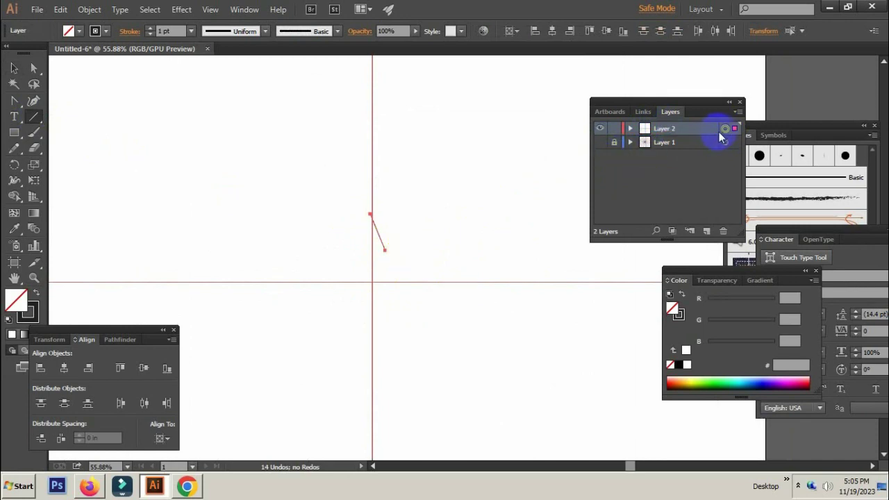
{"action": "left_click", "coordinate": [601, 144]}
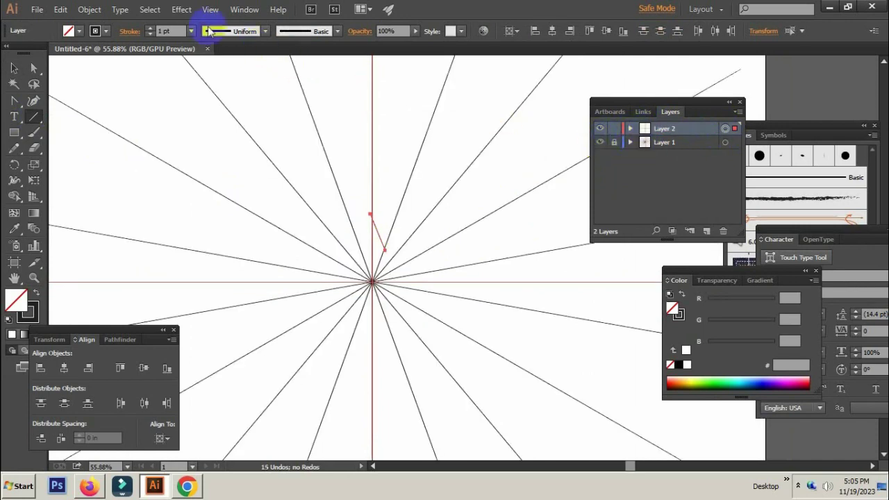
{"action": "left_click", "coordinate": [182, 9]}
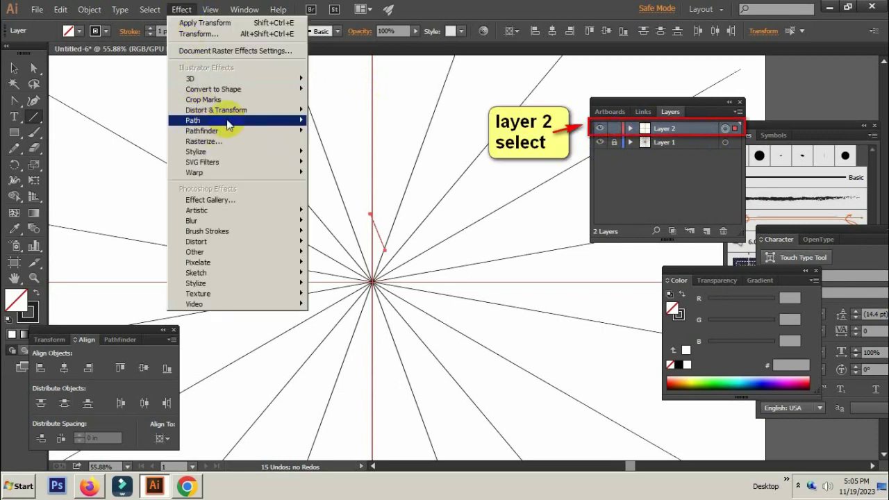
{"action": "mouse_move", "coordinate": [216, 110]}
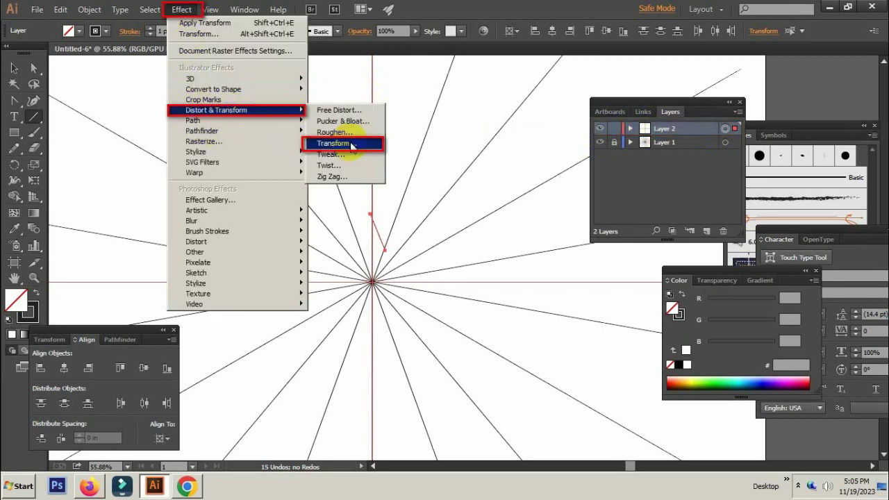
{"action": "left_click", "coordinate": [353, 144]}
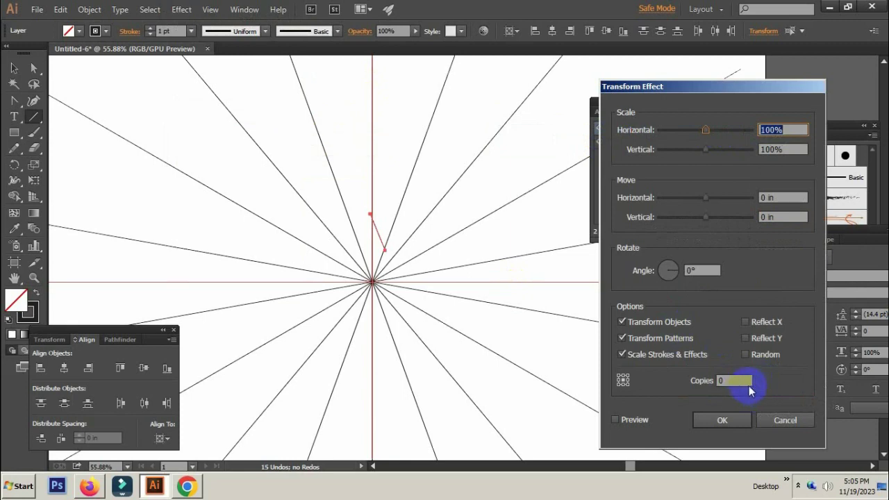
{"action": "double_click", "coordinate": [738, 380]}
{"action": "type", "text": "1"}
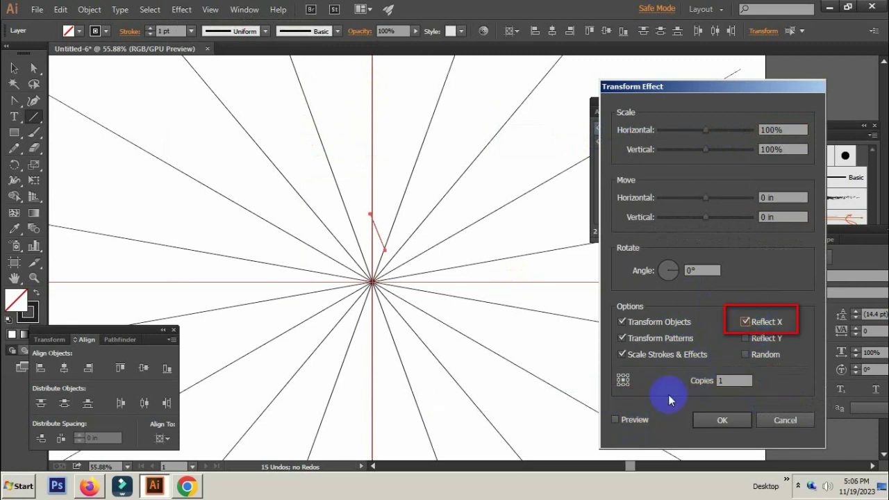
{"action": "left_click", "coordinate": [620, 420]}
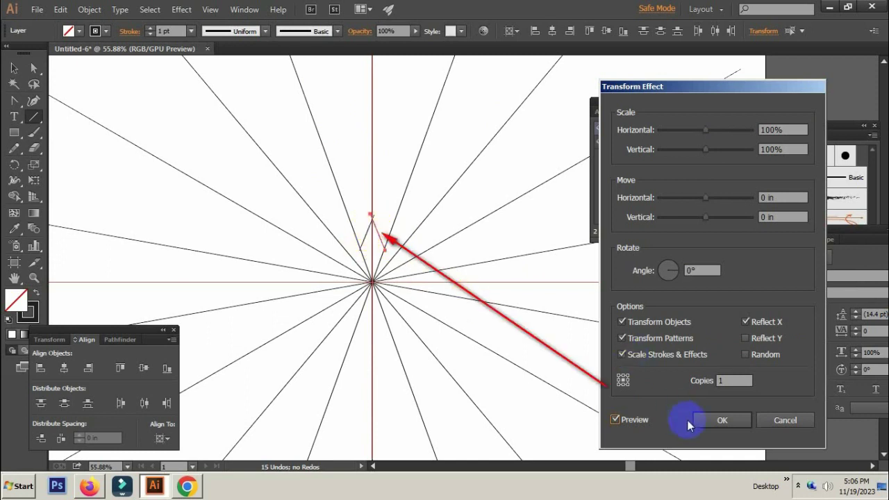
{"action": "left_click", "coordinate": [722, 422]}
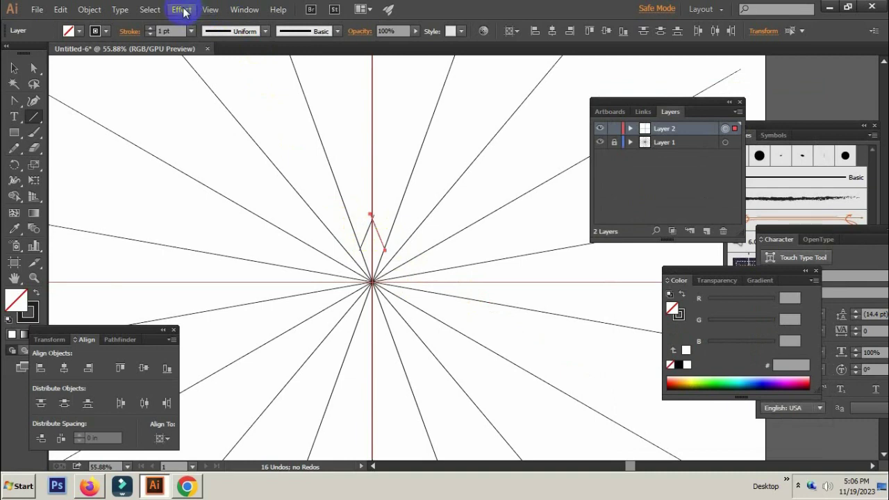
Add a second Transform effect with 8 copies rotated 40° to ring the tip around the centre
{"action": "left_click", "coordinate": [182, 9]}
{"action": "mouse_move", "coordinate": [215, 110]}
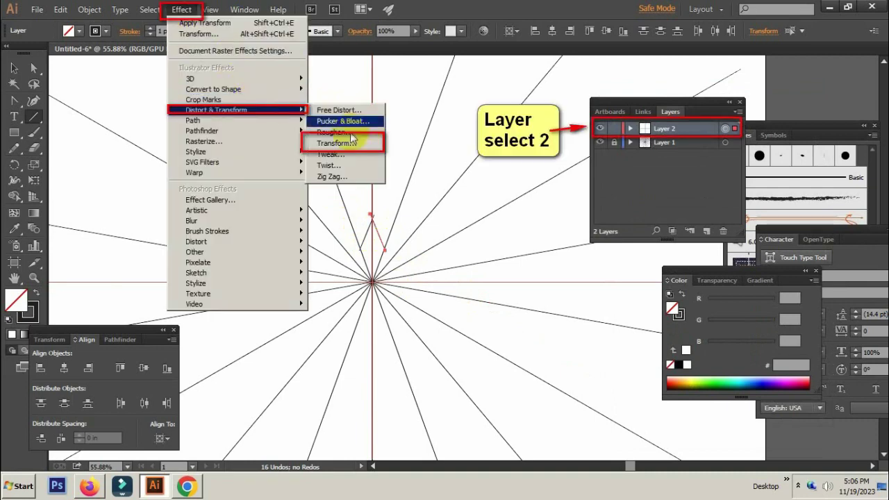
{"action": "left_click", "coordinate": [359, 150]}
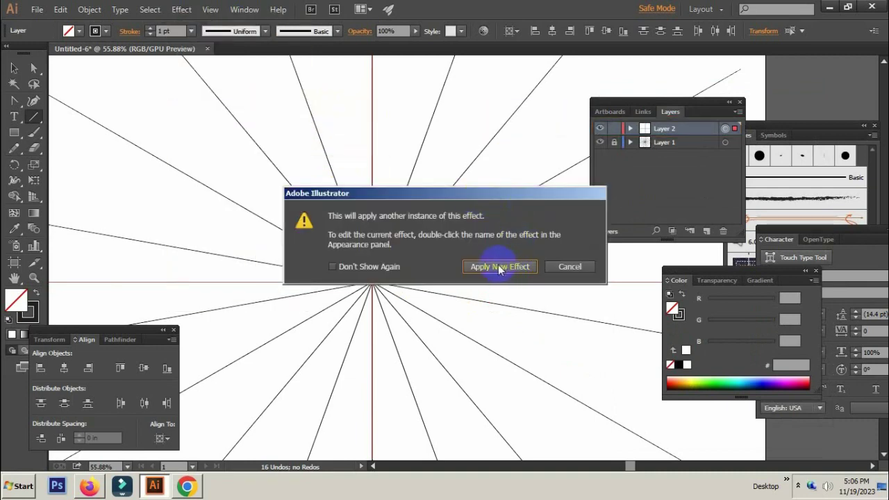
{"action": "left_click", "coordinate": [499, 267]}
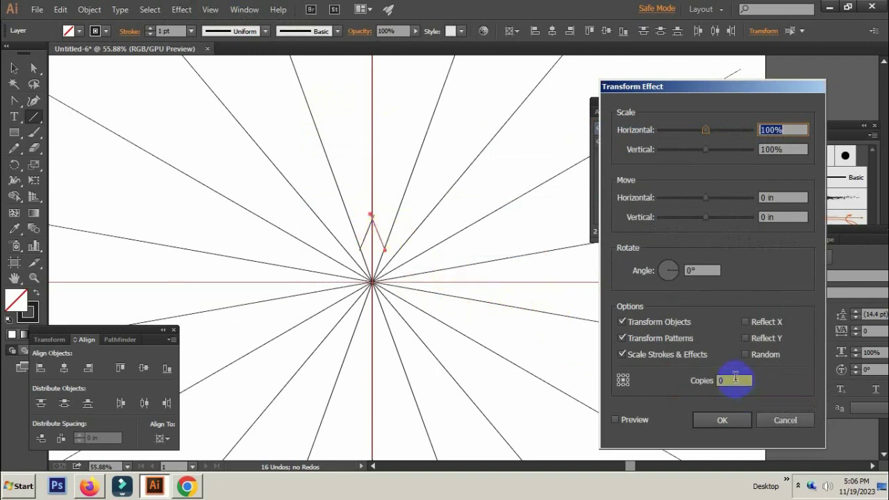
{"action": "double_click", "coordinate": [734, 380]}
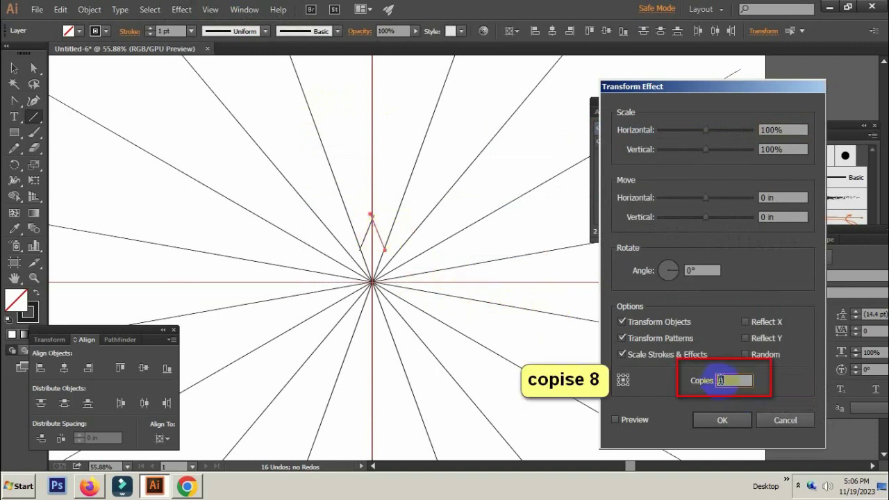
{"action": "type", "text": "8"}
{"action": "double_click", "coordinate": [700, 271]}
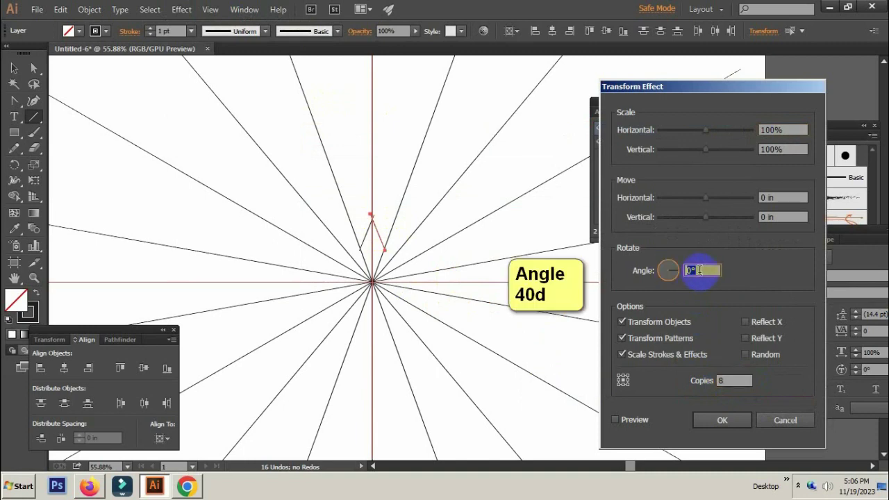
{"action": "type", "text": "40"}
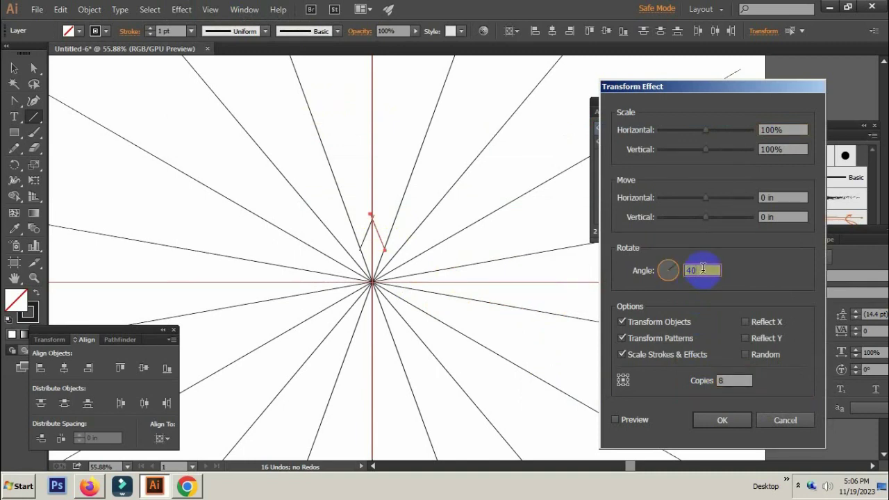
{"action": "left_click", "coordinate": [634, 420]}
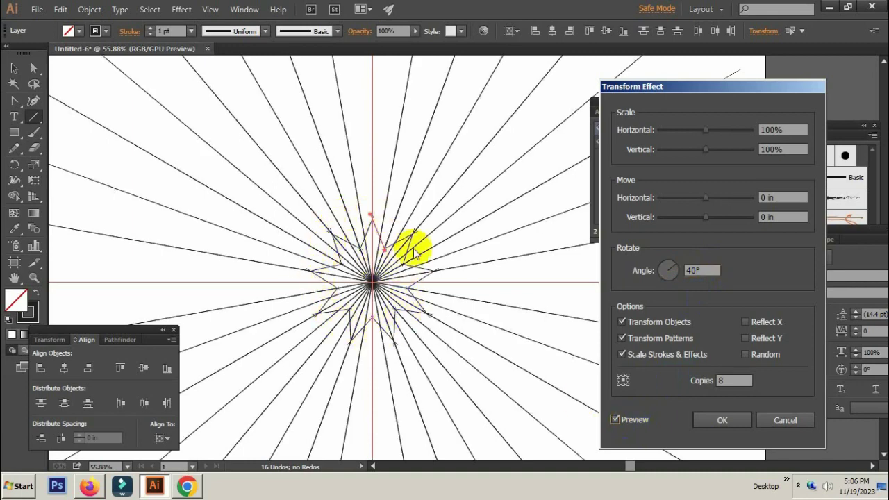
{"action": "left_click", "coordinate": [721, 422]}
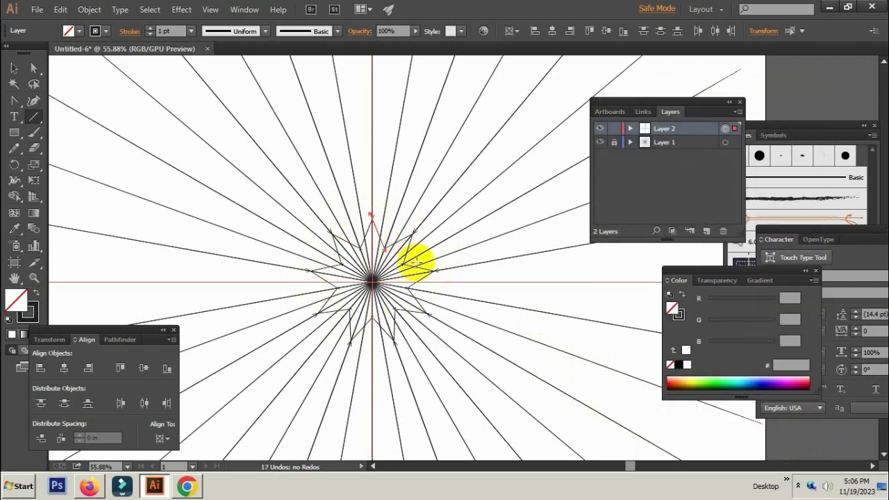
Toggle Layer 2's visibility to check which artwork it holds
{"action": "scroll", "coordinate": [381, 252], "scroll_direction": "up", "scroll_amount": 4}
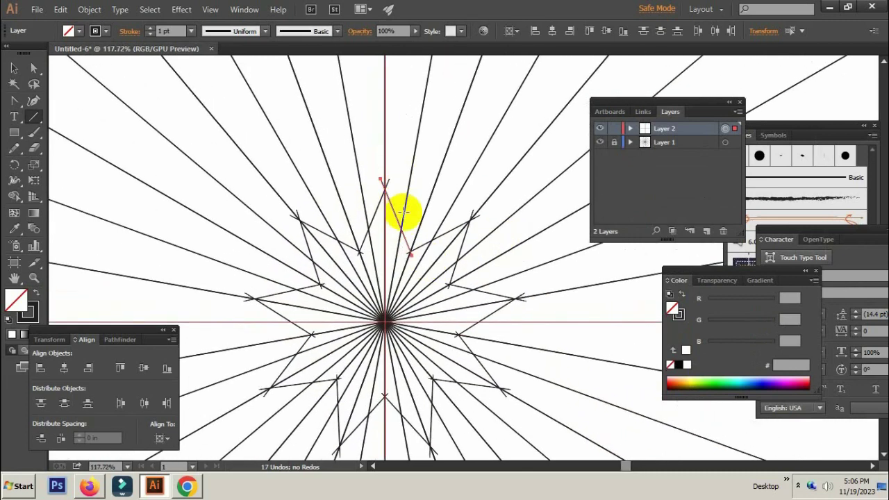
{"action": "left_click", "coordinate": [14, 67]}
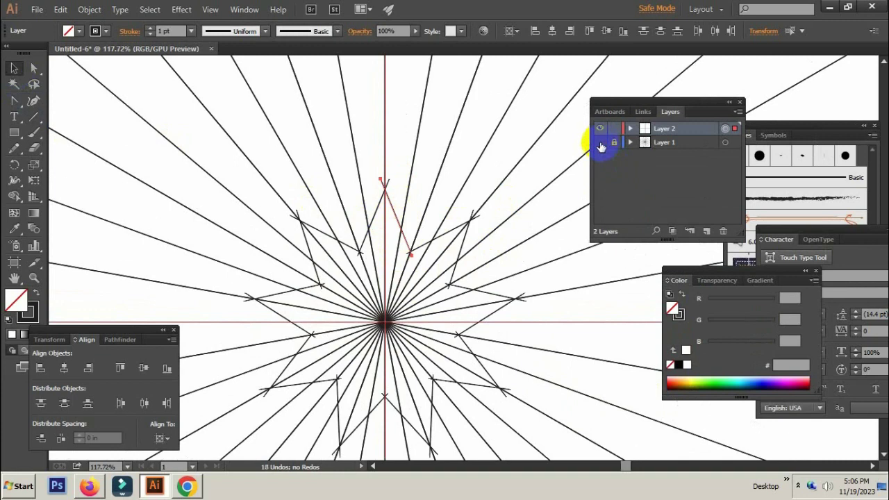
{"action": "left_click", "coordinate": [600, 129]}
{"action": "left_click", "coordinate": [600, 129]}
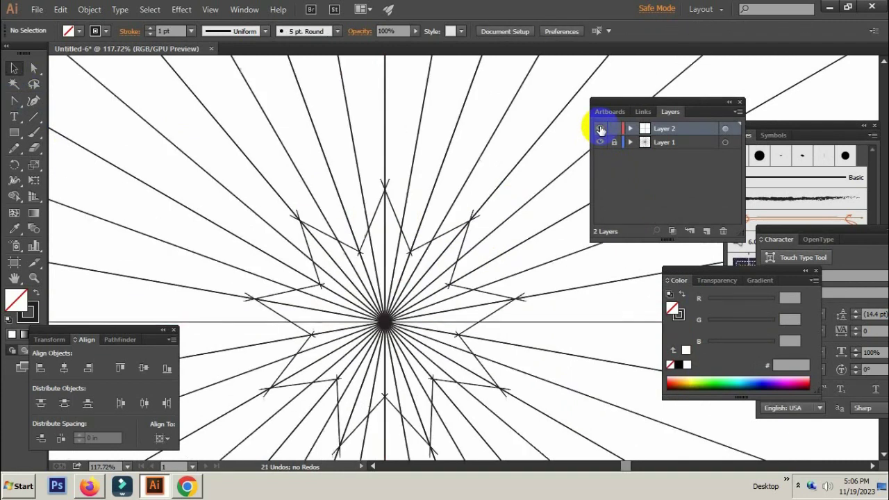
{"action": "left_click", "coordinate": [599, 129]}
{"action": "left_click", "coordinate": [600, 129]}
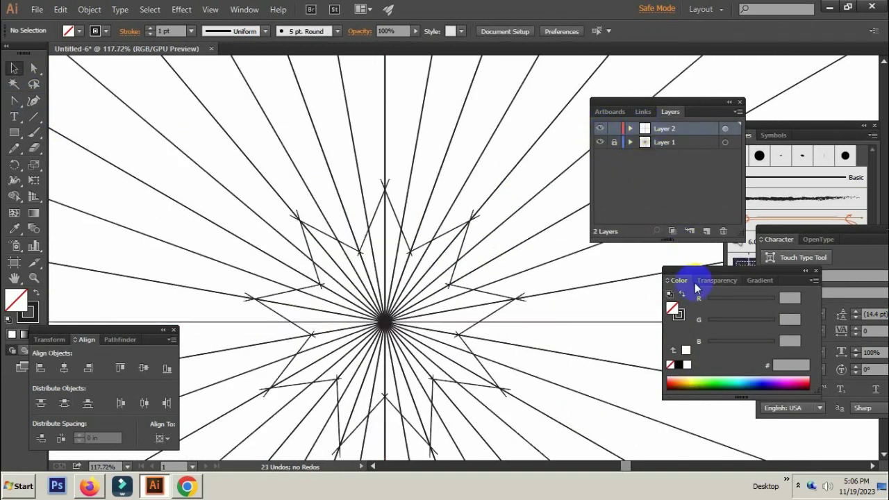
Set the stroke of all Layer 2 artwork to None and clear the selection
{"action": "left_click", "coordinate": [684, 317]}
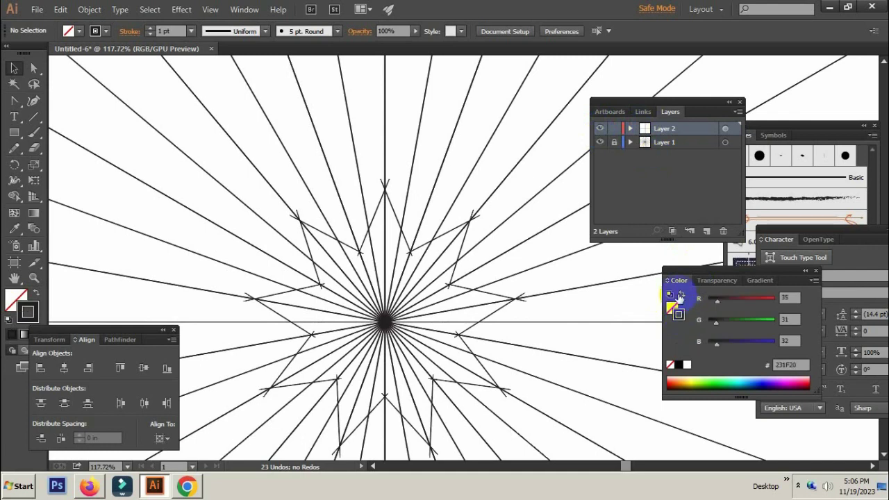
{"action": "left_click", "coordinate": [670, 365]}
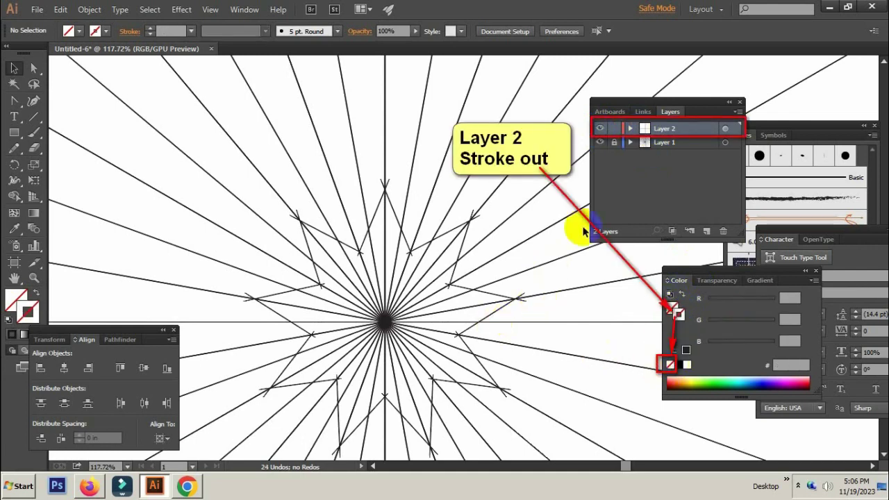
{"action": "left_click", "coordinate": [723, 131]}
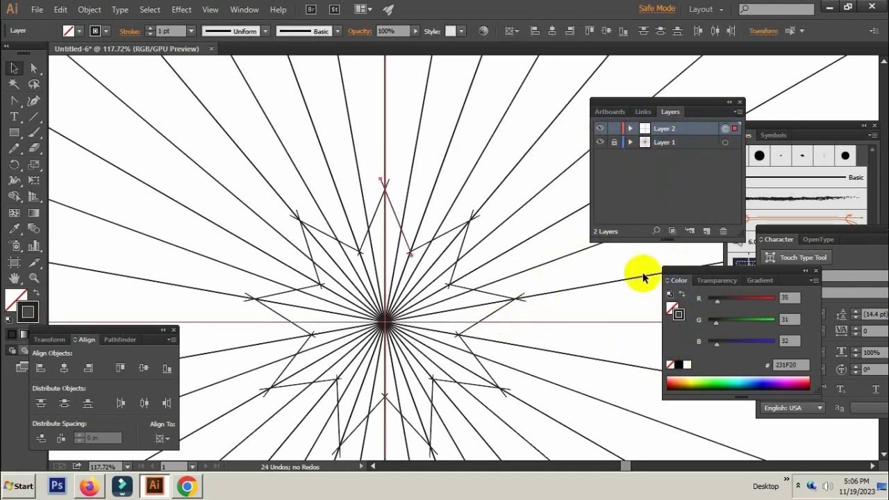
{"action": "left_click", "coordinate": [670, 365]}
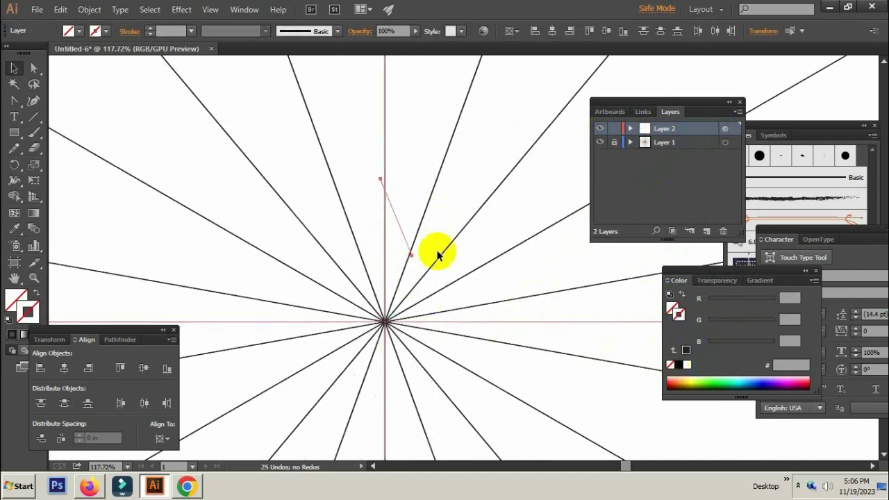
{"action": "left_click", "coordinate": [408, 243]}
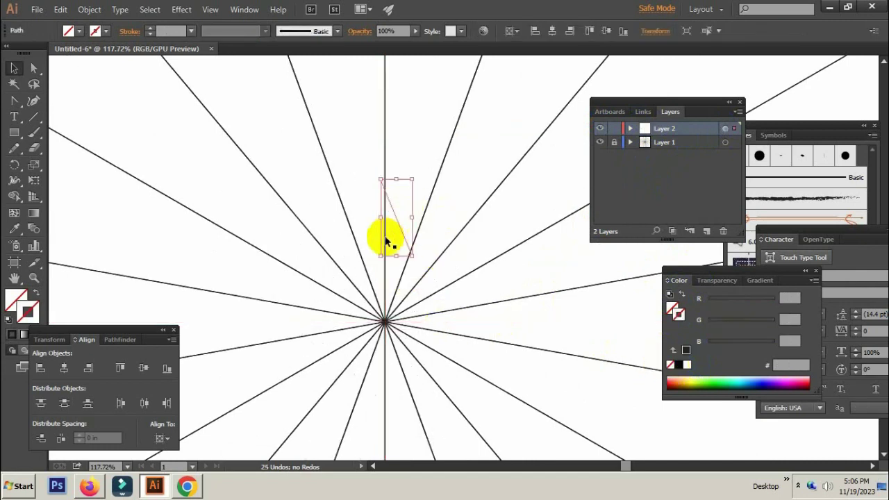
{"action": "left_click_drag", "start_coordinate": [389, 234], "coordinate": [419, 179]}
Pan the view to bring the spokes' centre into view, then click in the Layers panel
{"action": "scroll", "coordinate": [421, 264], "scroll_direction": "up", "scroll_amount": 1}
{"action": "scroll", "coordinate": [421, 264], "scroll_direction": "up", "scroll_amount": 1}
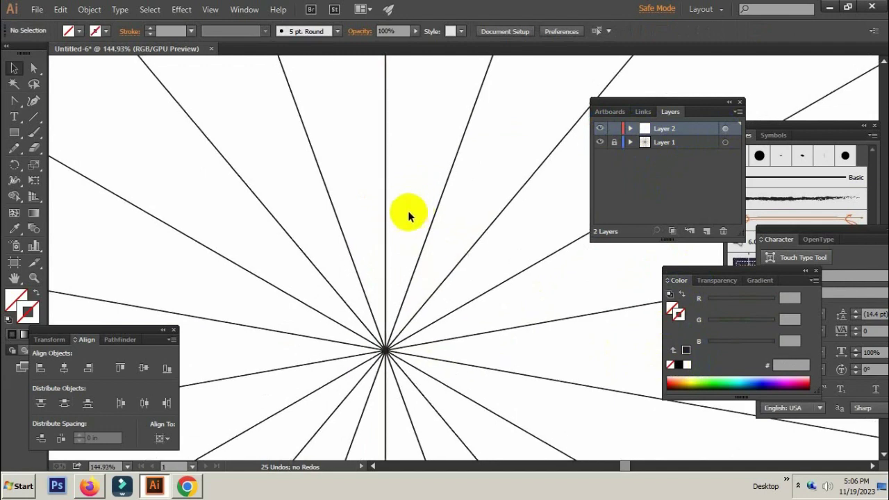
{"action": "left_click_drag", "start_coordinate": [392, 254], "coordinate": [417, 201]}
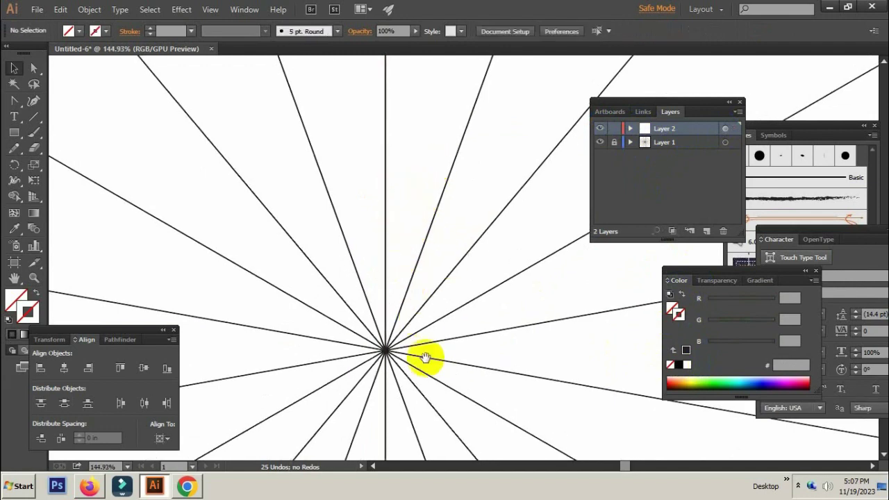
{"action": "left_click_drag", "start_coordinate": [412, 320], "coordinate": [381, 299]}
{"action": "left_click", "coordinate": [660, 154]}
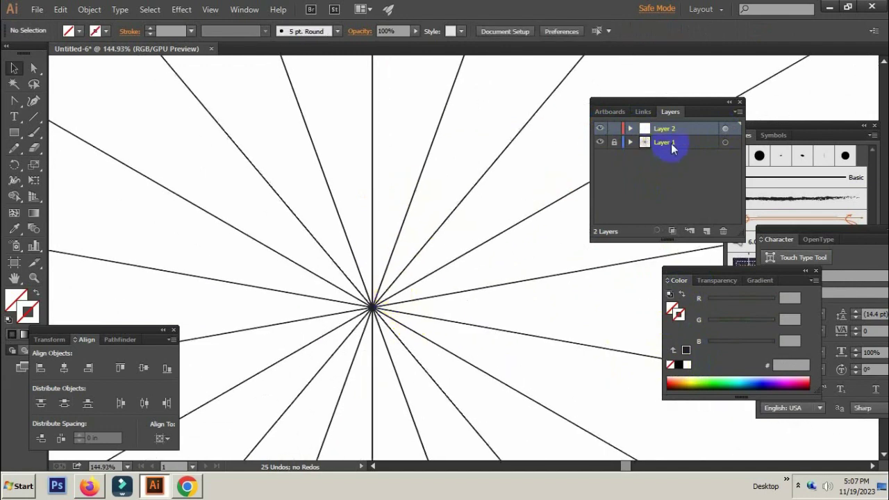
{"action": "left_click", "coordinate": [707, 231]}
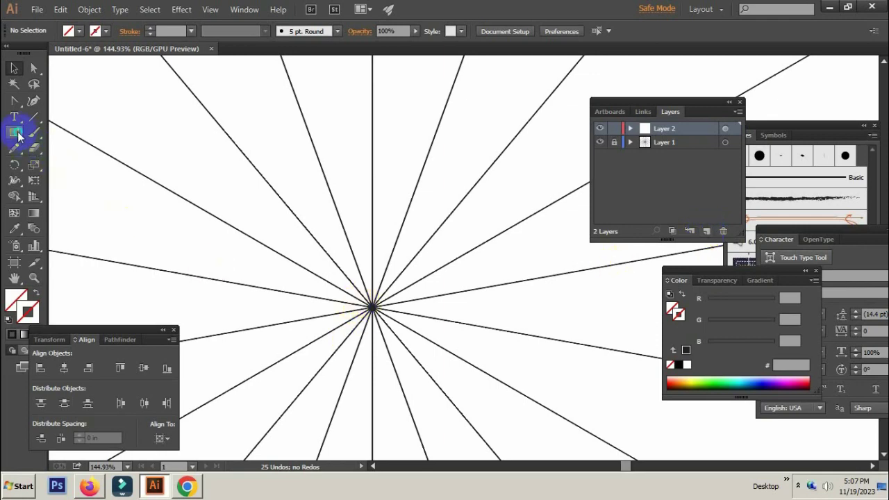
Draw a circle at the spokes' meeting point, give it a dark stroke, and centre it
{"action": "left_click_drag", "start_coordinate": [17, 135], "coordinate": [72, 164]}
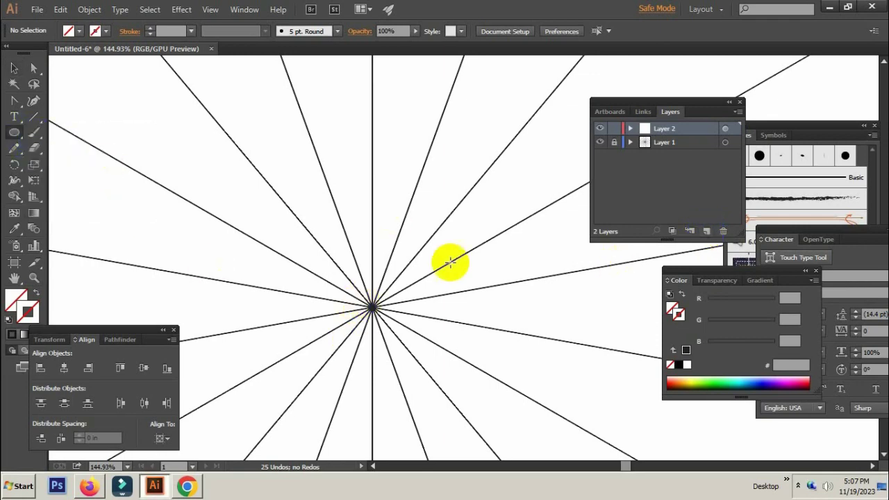
{"action": "left_click_drag", "start_coordinate": [372, 306], "coordinate": [383, 334]}
{"action": "key", "text": "v"}
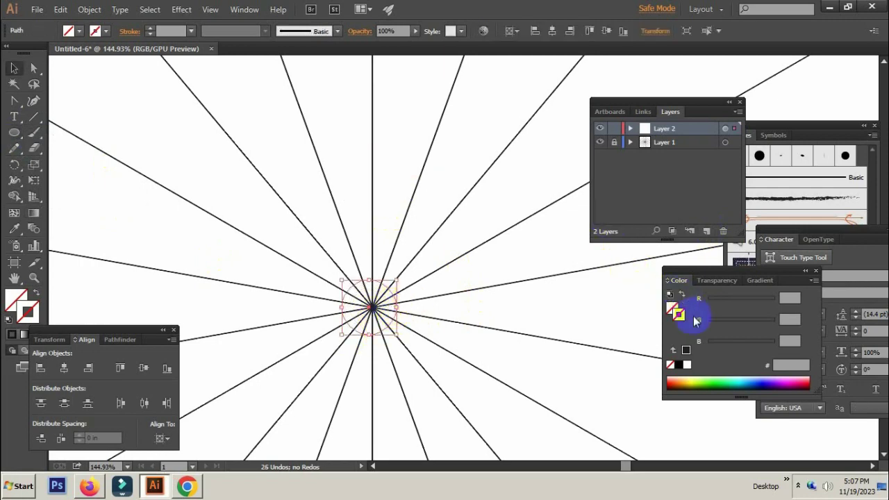
{"action": "left_click", "coordinate": [685, 351]}
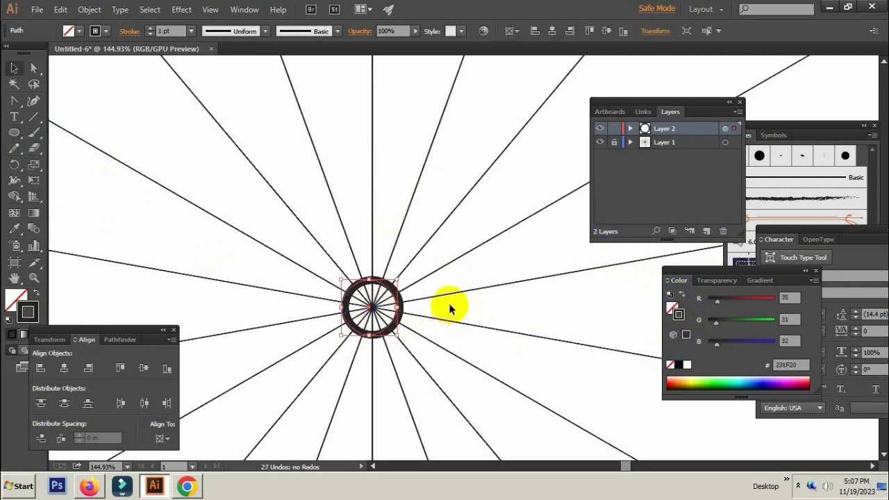
{"action": "left_click", "coordinate": [450, 309]}
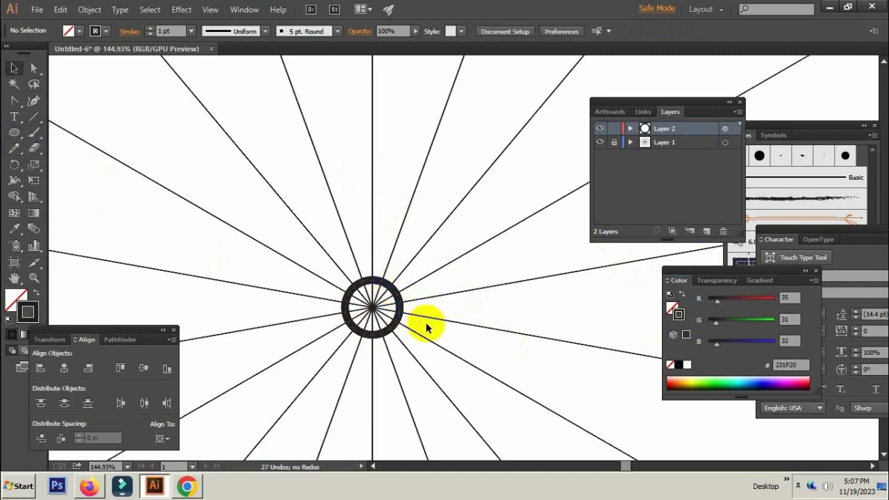
{"action": "left_click", "coordinate": [398, 312]}
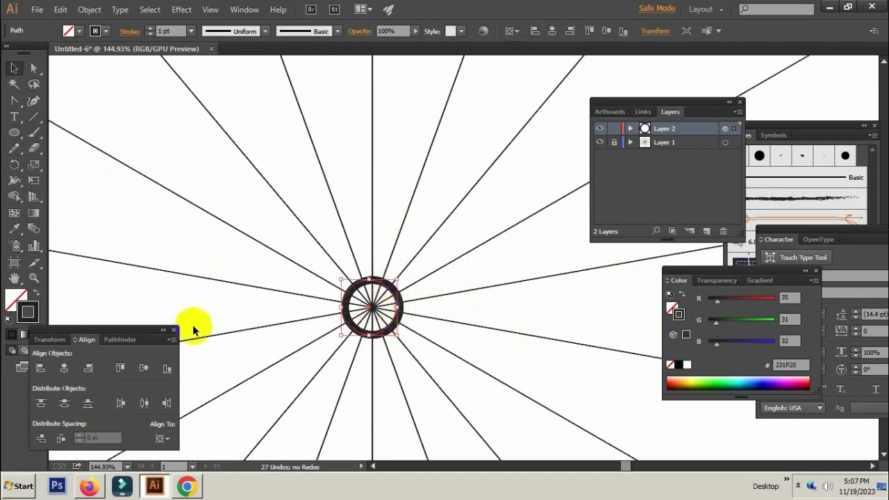
{"action": "left_click", "coordinate": [120, 368]}
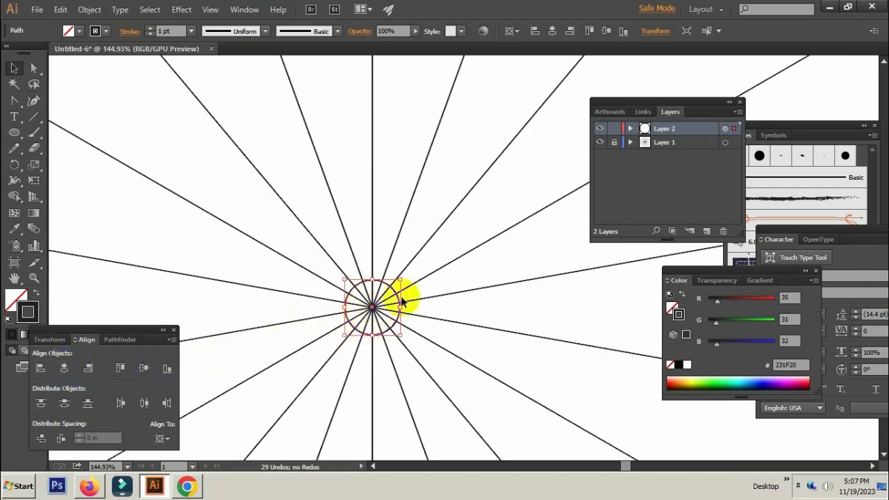
Shrink the circle around the centre and try a dark fill with no stroke
{"action": "scroll", "coordinate": [401, 300], "scroll_direction": "up", "scroll_amount": 1}
{"action": "scroll", "coordinate": [417, 288], "scroll_direction": "up", "scroll_amount": 2}
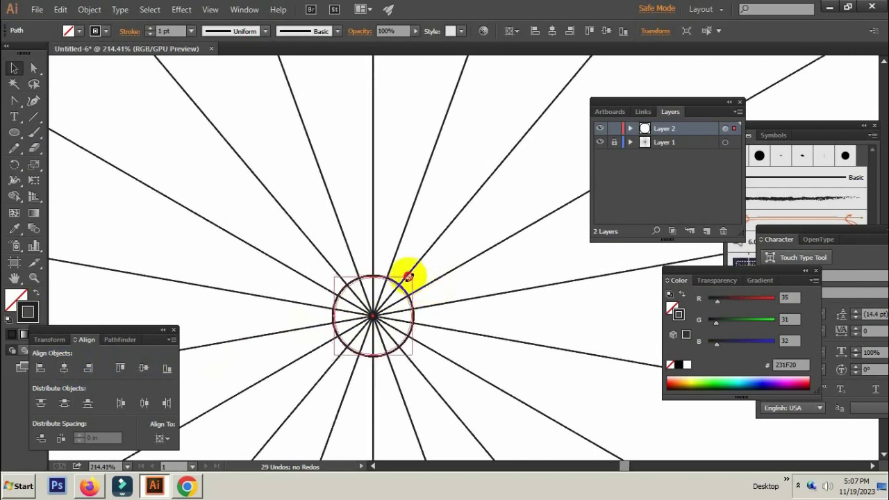
{"action": "mouse_move", "coordinate": [408, 276]}
{"action": "left_mouse_down"}
{"action": "mouse_move", "coordinate": [390, 300]}
{"action": "mouse_move", "coordinate": [406, 282]}
{"action": "left_mouse_up"}
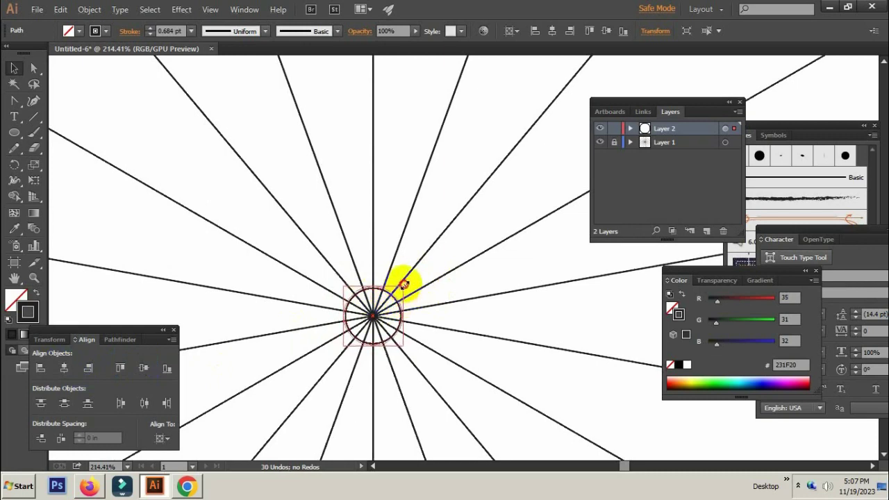
{"action": "left_click", "coordinate": [671, 307]}
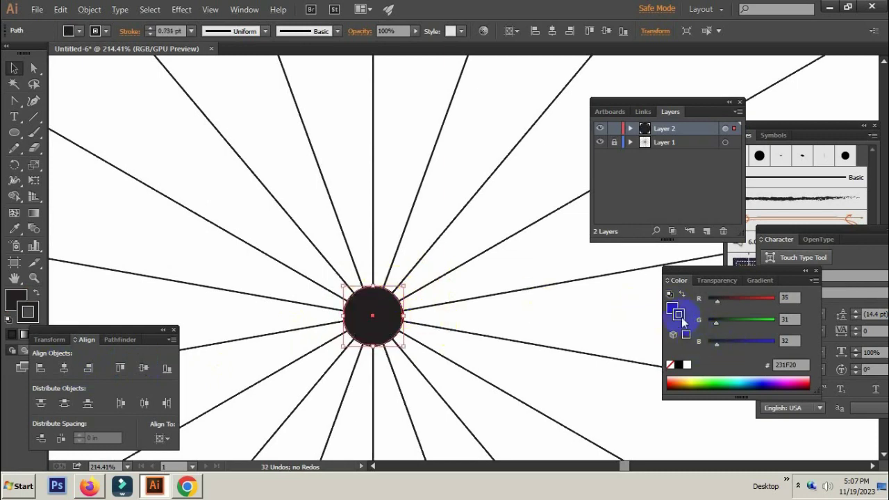
{"action": "left_click", "coordinate": [669, 366]}
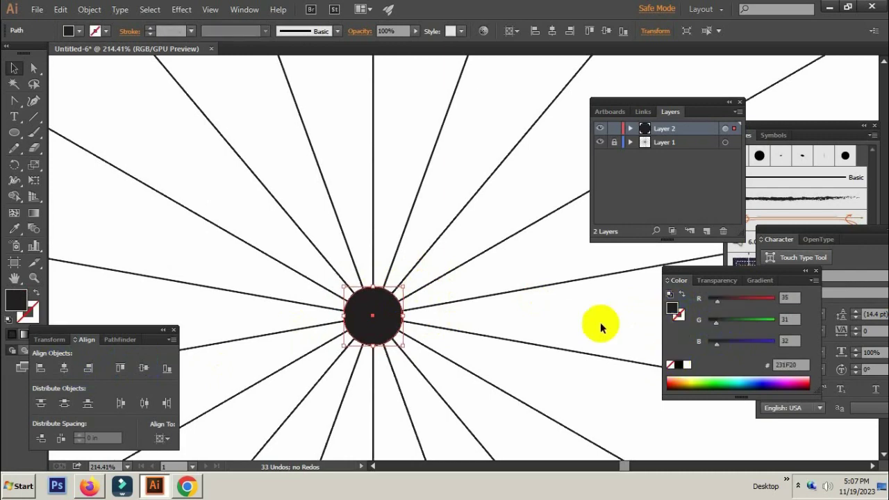
{"action": "left_click", "coordinate": [470, 314]}
Set the circle's fill back to None, leaving only a thin outline ring
{"action": "scroll", "coordinate": [402, 293], "scroll_direction": "up", "scroll_amount": 2}
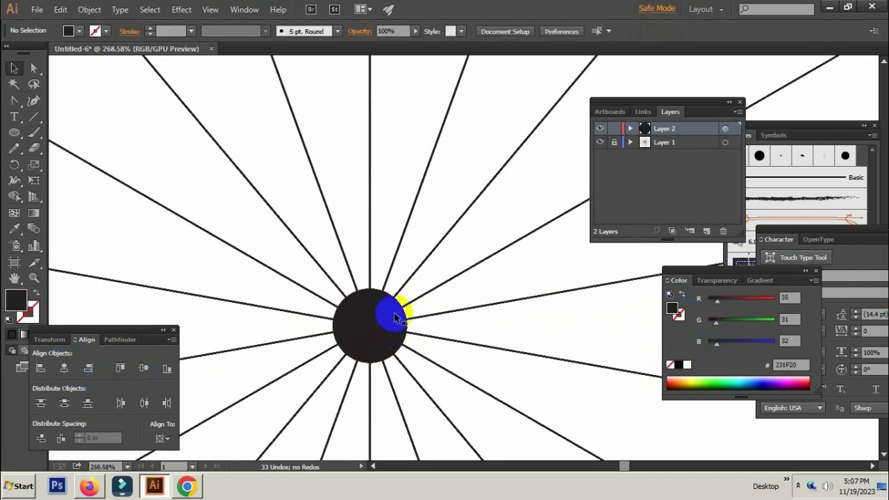
{"action": "scroll", "coordinate": [408, 298], "scroll_direction": "up", "scroll_amount": 1}
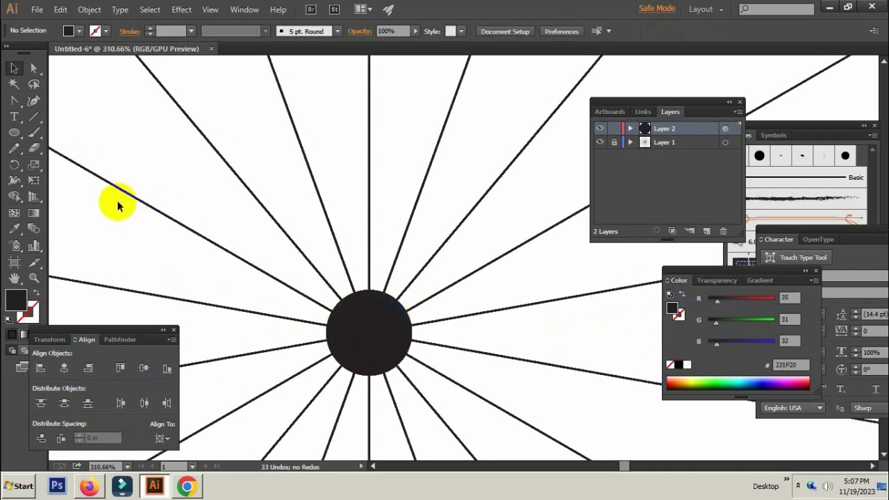
{"action": "left_click", "coordinate": [391, 323]}
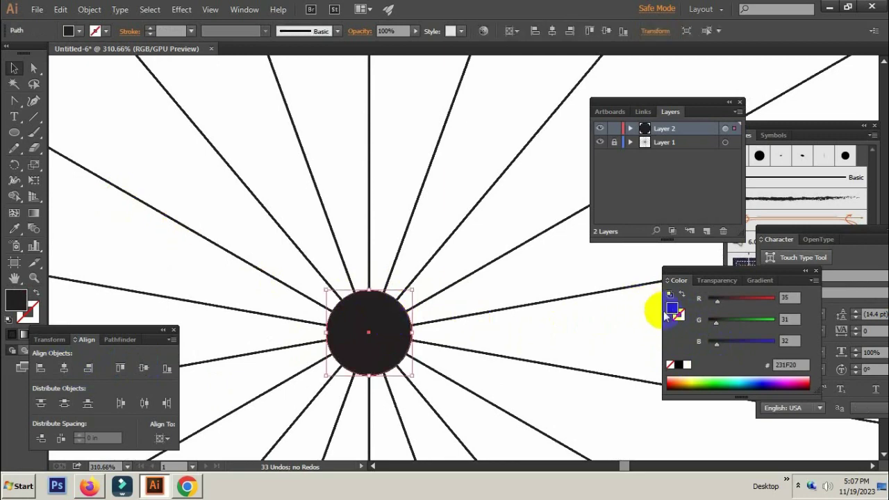
{"action": "left_click", "coordinate": [670, 365]}
{"action": "left_click", "coordinate": [453, 306]}
{"action": "left_click_drag", "start_coordinate": [407, 304], "coordinate": [413, 306]}
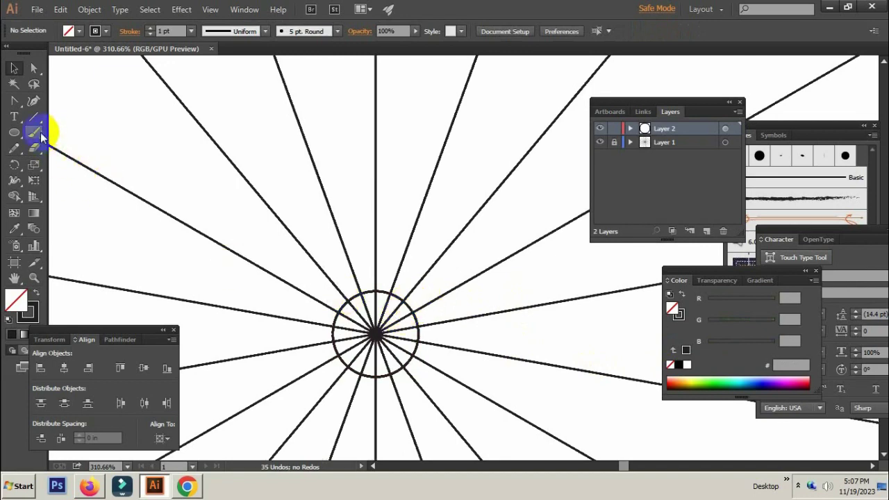
Draw a circle on the upper spoke and scale it up with its corner handle
{"action": "left_click", "coordinate": [18, 132]}
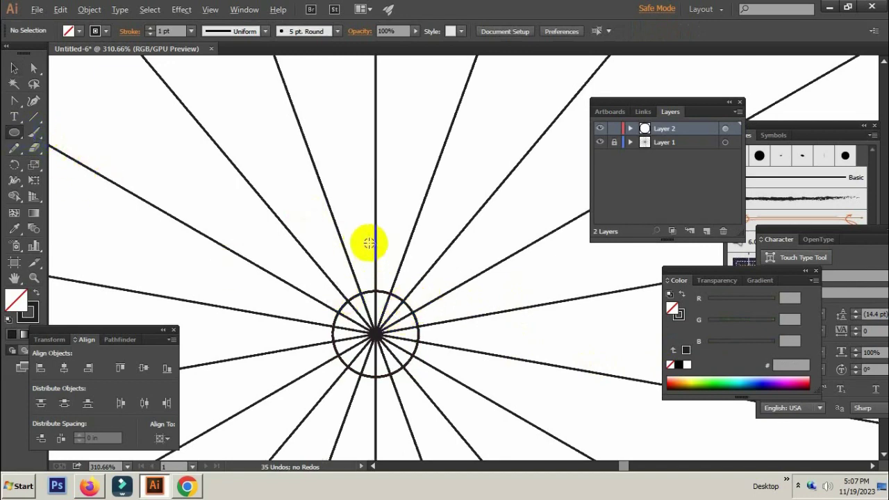
{"action": "left_click_drag", "start_coordinate": [369, 242], "coordinate": [389, 278]}
{"action": "key", "text": "v"}
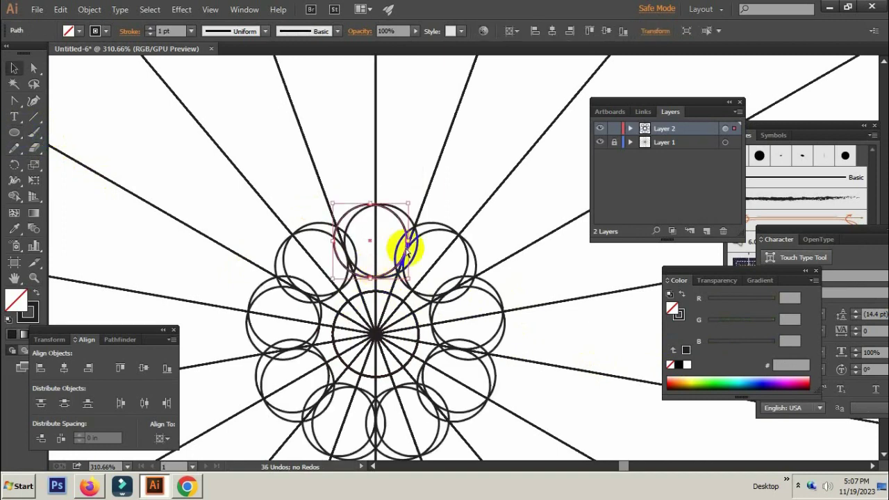
{"action": "key", "text": "ctrl+equal"}
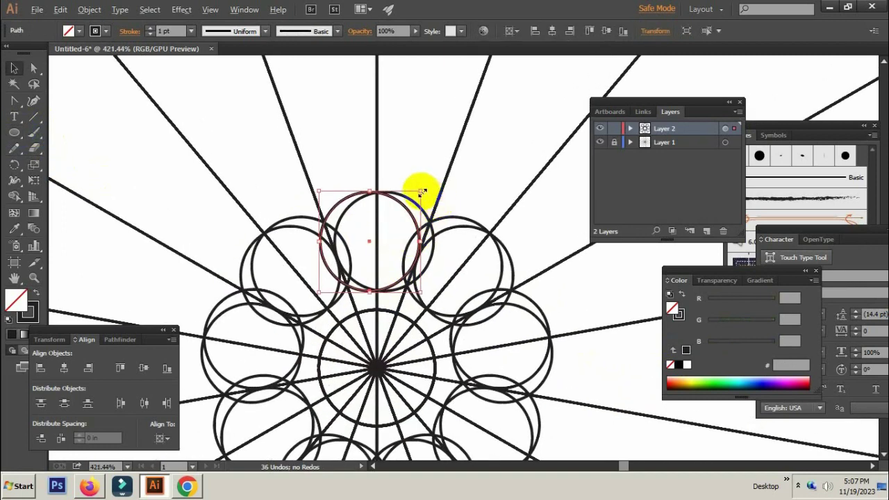
{"action": "left_click_drag", "start_coordinate": [421, 191], "coordinate": [387, 252]}
Select the circle's right-side anchor point with the Direct Selection tool
{"action": "scroll", "coordinate": [408, 273], "scroll_direction": "up", "scroll_amount": 2}
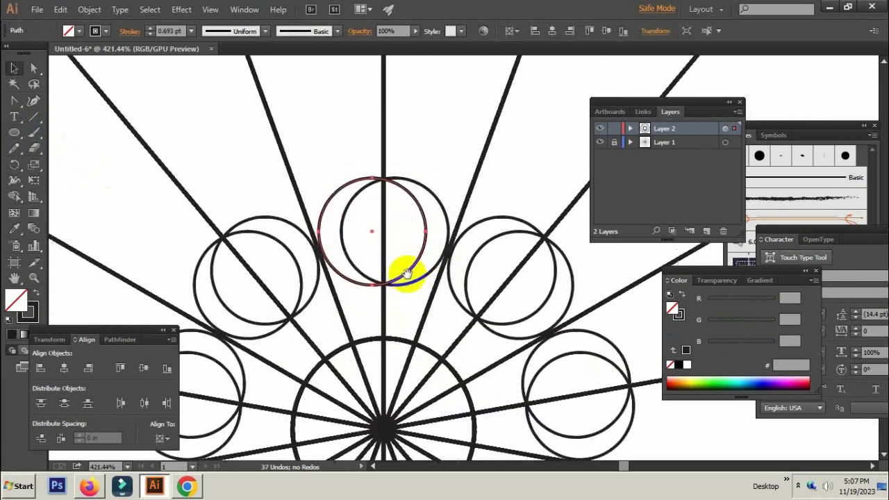
{"action": "scroll", "coordinate": [408, 273], "scroll_direction": "up", "scroll_amount": 2}
{"action": "left_click", "coordinate": [410, 298]}
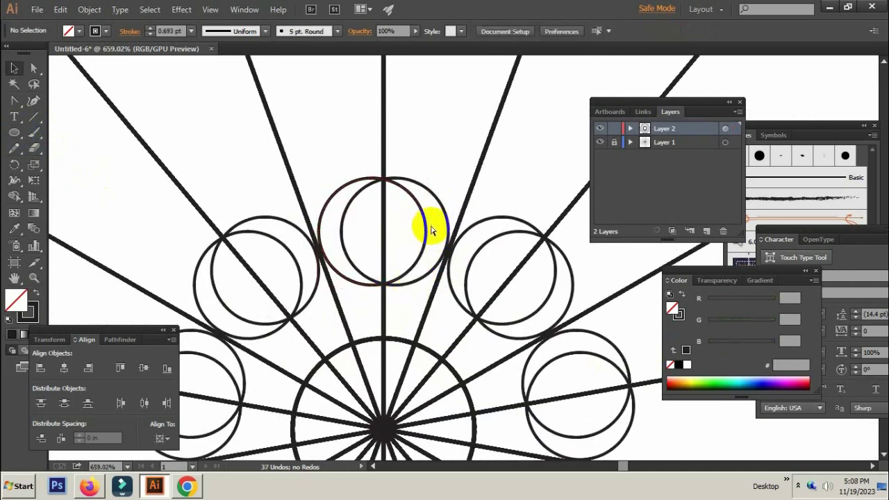
{"action": "key", "text": "a"}
{"action": "left_click", "coordinate": [426, 229]}
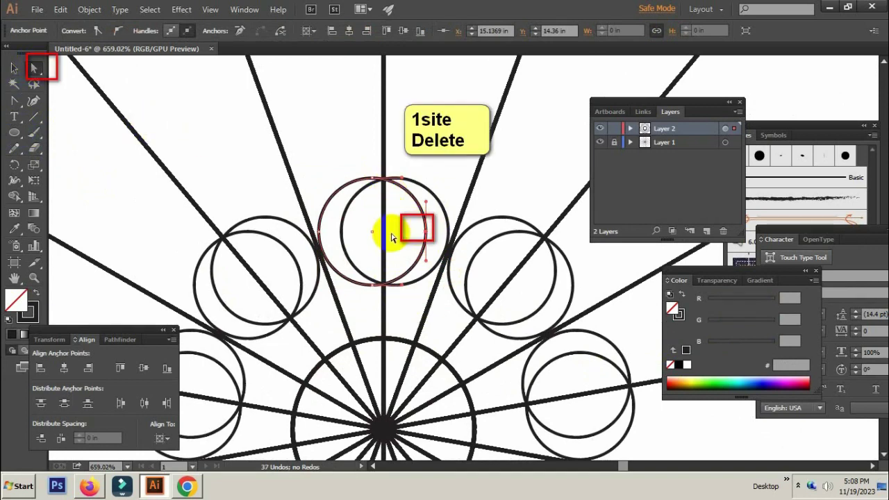
Delete the right anchor to open the arc, then rotate, position and resize it above the centre
{"action": "key", "text": "Delete"}
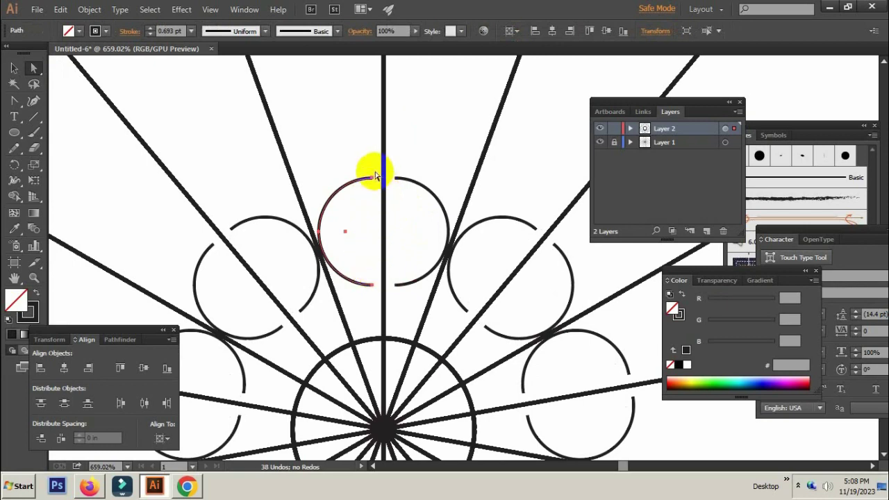
{"action": "left_click", "coordinate": [14, 67]}
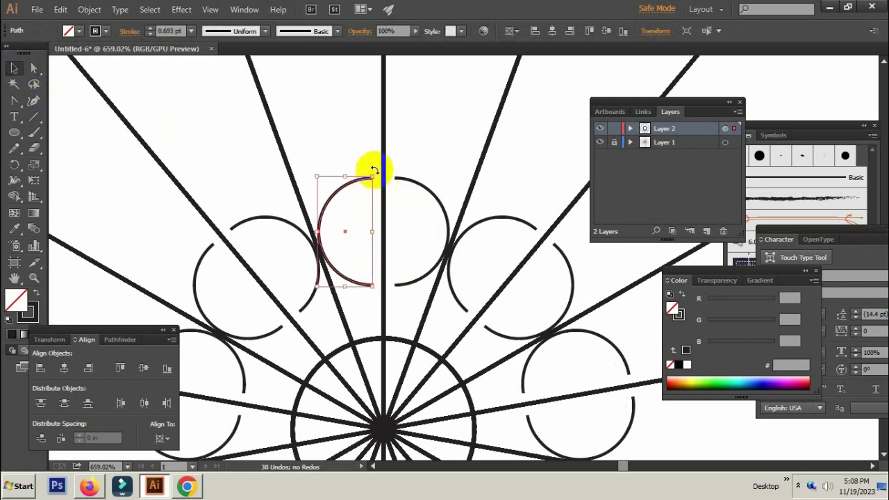
{"action": "left_click_drag", "start_coordinate": [374, 169], "coordinate": [401, 254]}
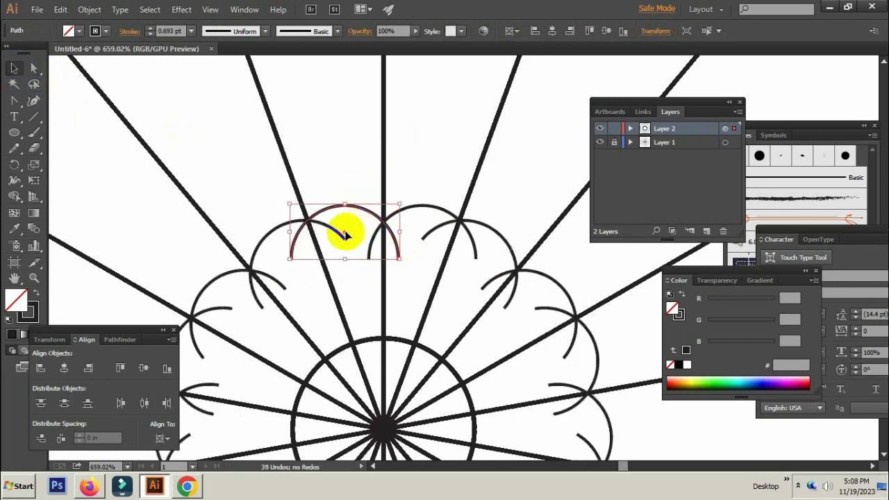
{"action": "mouse_move", "coordinate": [345, 235]}
{"action": "left_mouse_down"}
{"action": "mouse_move", "coordinate": [379, 286]}
{"action": "mouse_move", "coordinate": [374, 322]}
{"action": "left_mouse_up"}
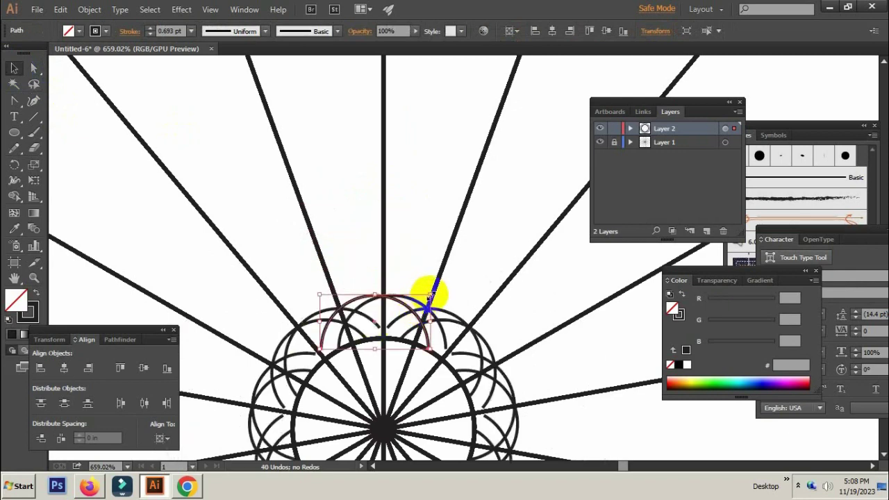
{"action": "mouse_move", "coordinate": [430, 294]}
{"action": "left_mouse_down"}
{"action": "mouse_move", "coordinate": [463, 278]}
{"action": "mouse_move", "coordinate": [417, 287]}
{"action": "mouse_move", "coordinate": [411, 303]}
{"action": "left_mouse_up"}
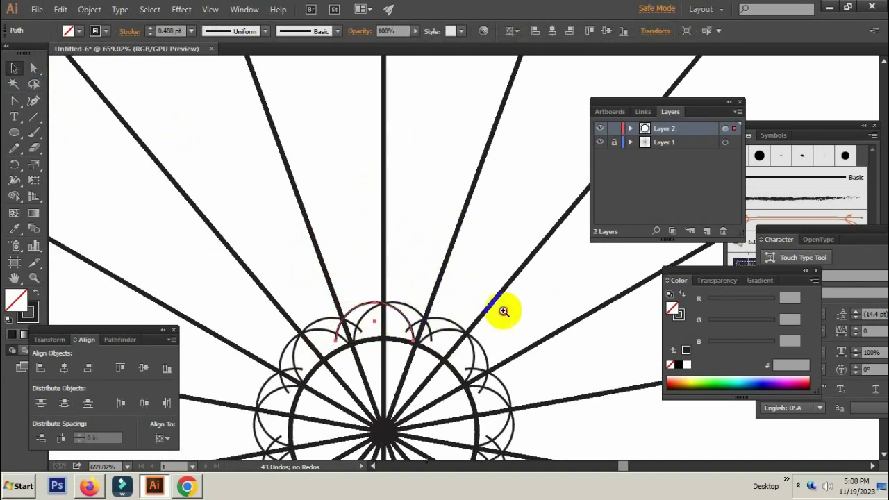
Scale the top arc down to fit the central circle and hide Layer 1
{"action": "left_click", "coordinate": [379, 323], "text": "ctrl"}
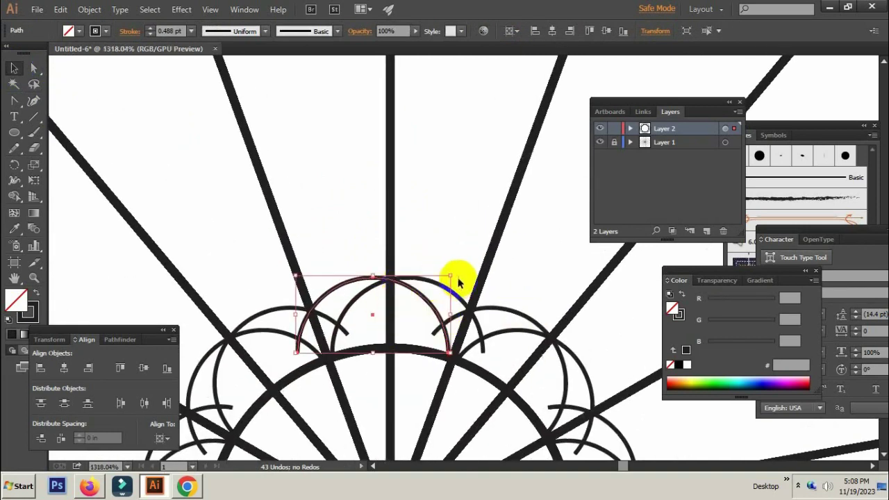
{"action": "left_click_drag", "start_coordinate": [451, 277], "coordinate": [425, 296]}
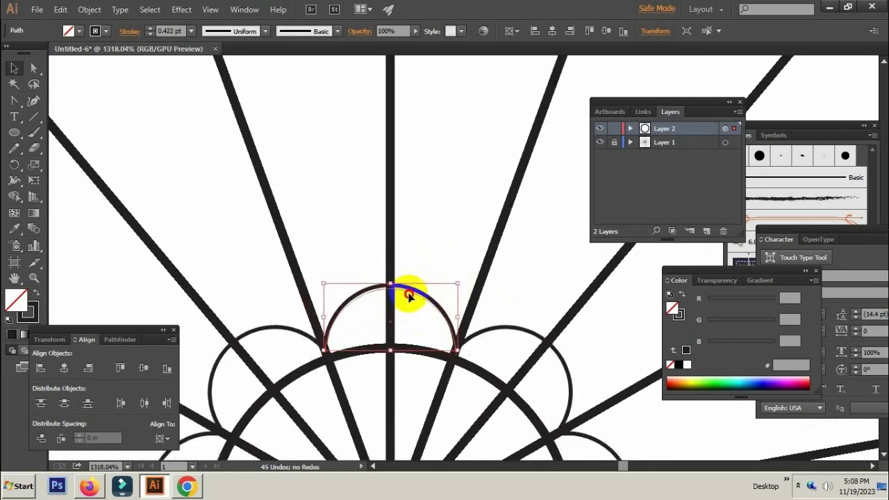
{"action": "left_click", "coordinate": [422, 258]}
{"action": "scroll", "coordinate": [421, 366], "scroll_direction": "up", "scroll_amount": 2}
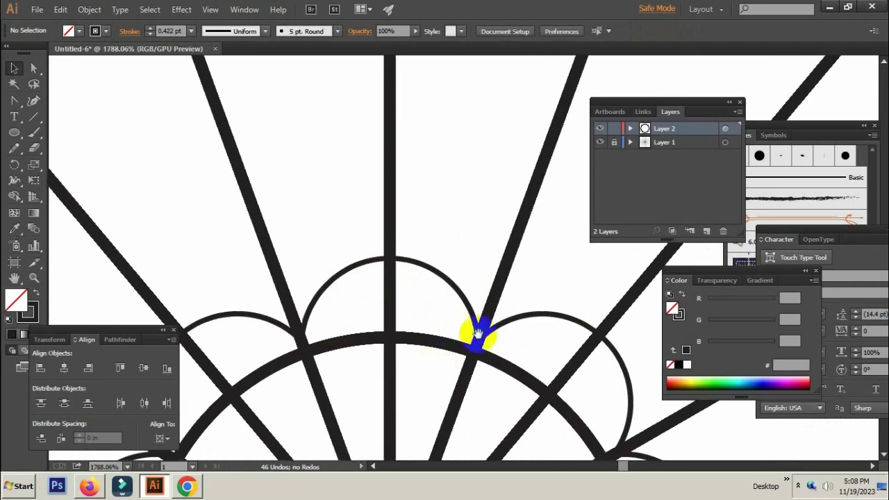
{"action": "left_click", "coordinate": [601, 143]}
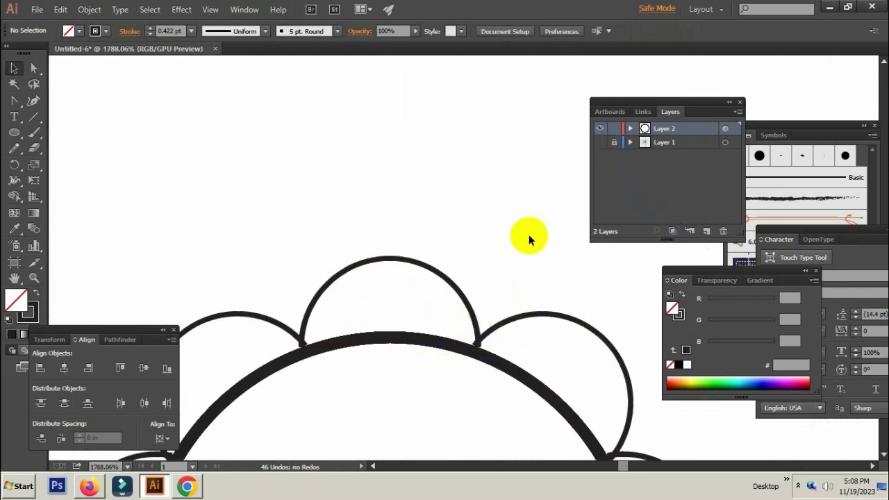
Adjust the upper arc so its ends meet the central circle, then zoom out
{"action": "scroll", "coordinate": [476, 347], "scroll_direction": "up", "scroll_amount": 1}
{"action": "scroll", "coordinate": [456, 276], "scroll_direction": "up", "scroll_amount": 1}
{"action": "left_click", "coordinate": [497, 340]}
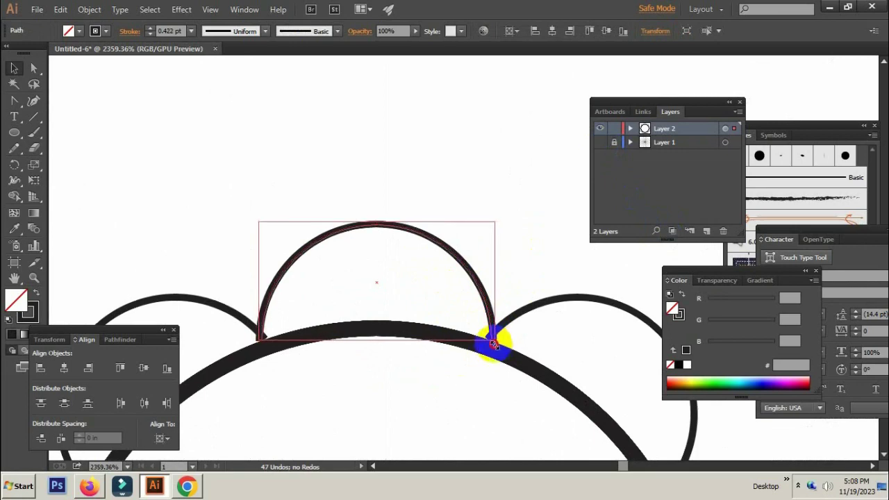
{"action": "left_click_drag", "start_coordinate": [497, 339], "coordinate": [496, 288]}
{"action": "left_click", "coordinate": [490, 322]}
{"action": "left_click", "coordinate": [491, 321]}
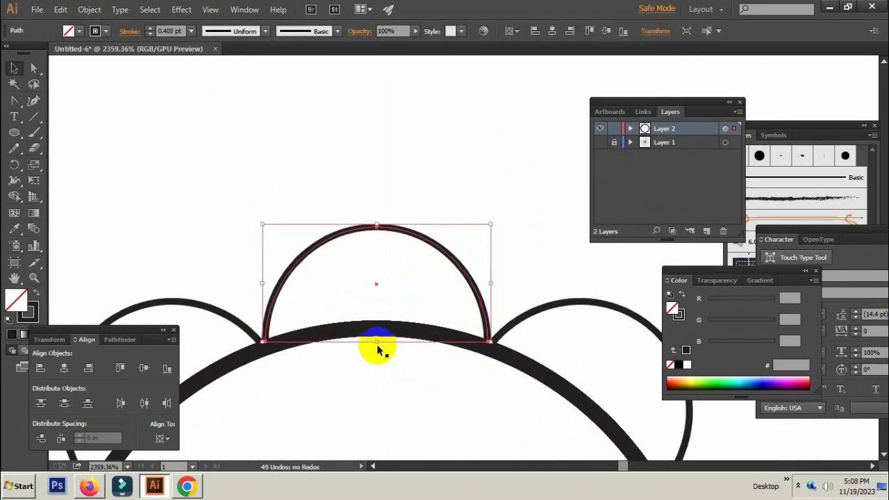
{"action": "left_click", "coordinate": [482, 347]}
{"action": "key", "text": "ctrl+minus"}
{"action": "scroll", "coordinate": [470, 333], "scroll_direction": "down", "scroll_amount": 5}
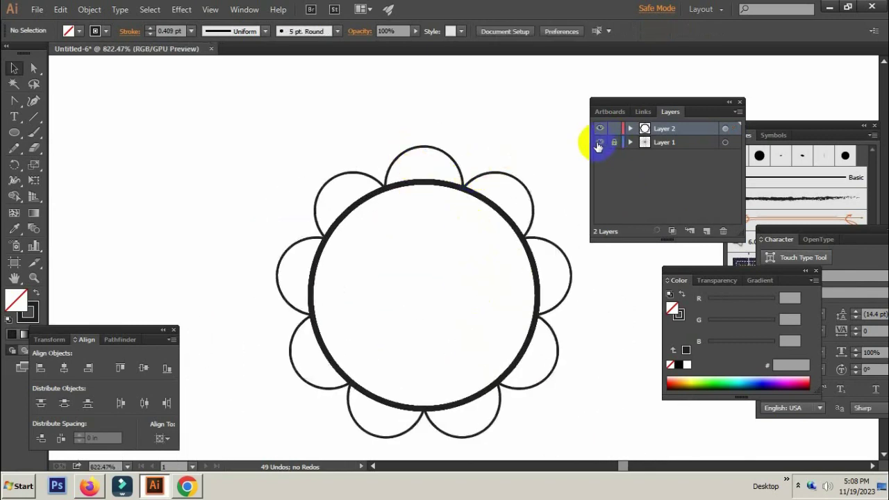
Show Layer 1's radiating lines again and bring the flower's top into view
{"action": "left_click", "coordinate": [598, 142]}
{"action": "left_click_drag", "start_coordinate": [464, 125], "coordinate": [401, 263]}
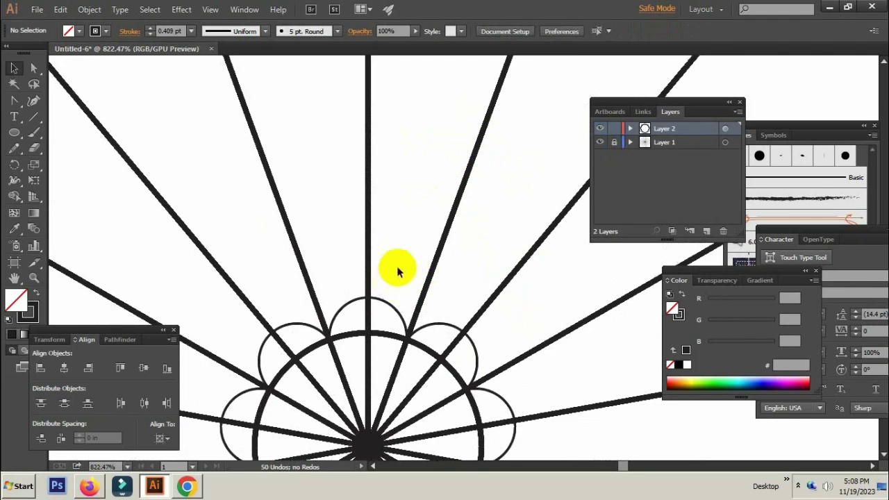
{"action": "scroll", "coordinate": [375, 287], "scroll_direction": "up", "scroll_amount": 1}
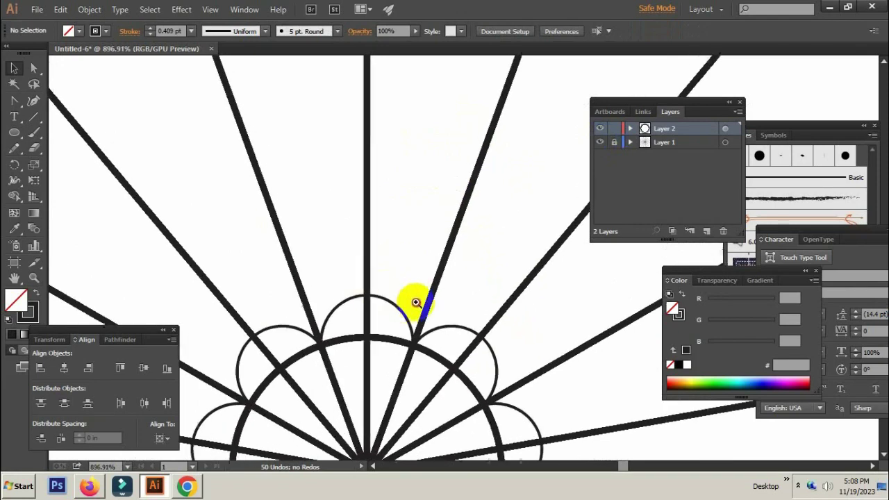
{"action": "scroll", "coordinate": [411, 298], "scroll_direction": "up", "scroll_amount": 1}
{"action": "scroll", "coordinate": [393, 313], "scroll_direction": "up", "scroll_amount": 1}
{"action": "scroll", "coordinate": [410, 318], "scroll_direction": "up", "scroll_amount": 2}
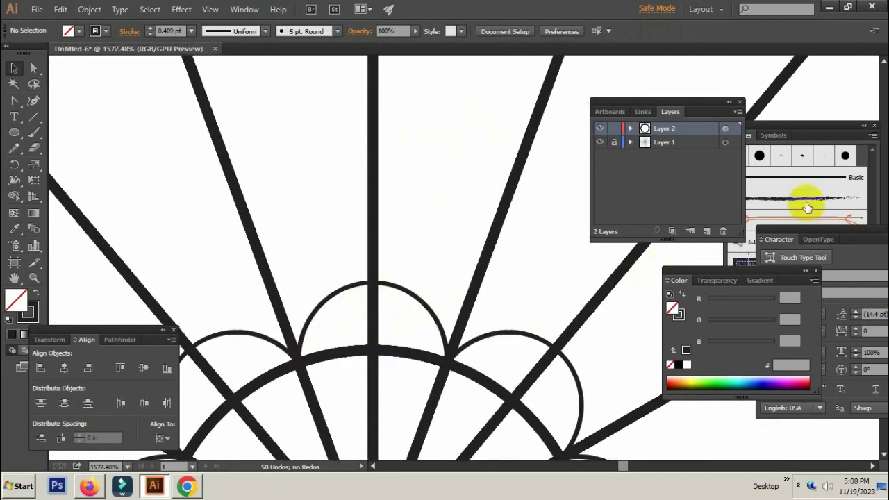
Dock the Brushes panel with the Layers panel and create a new Layer 3
{"action": "left_click", "coordinate": [811, 128]}
{"action": "left_click_drag", "start_coordinate": [758, 111], "coordinate": [737, 190]}
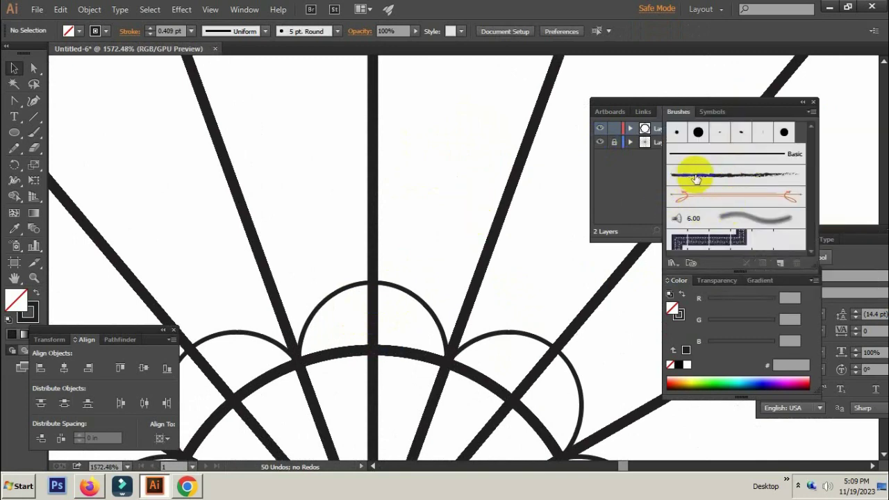
{"action": "left_click", "coordinate": [637, 174]}
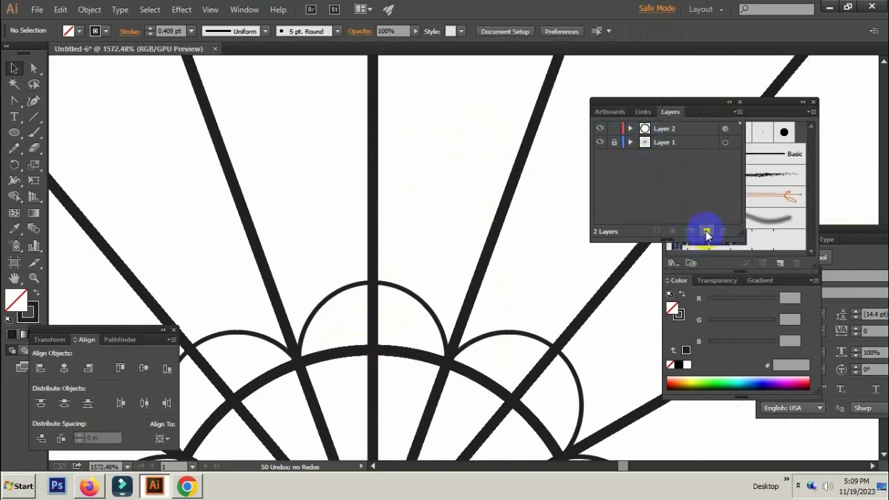
{"action": "left_click", "coordinate": [707, 232]}
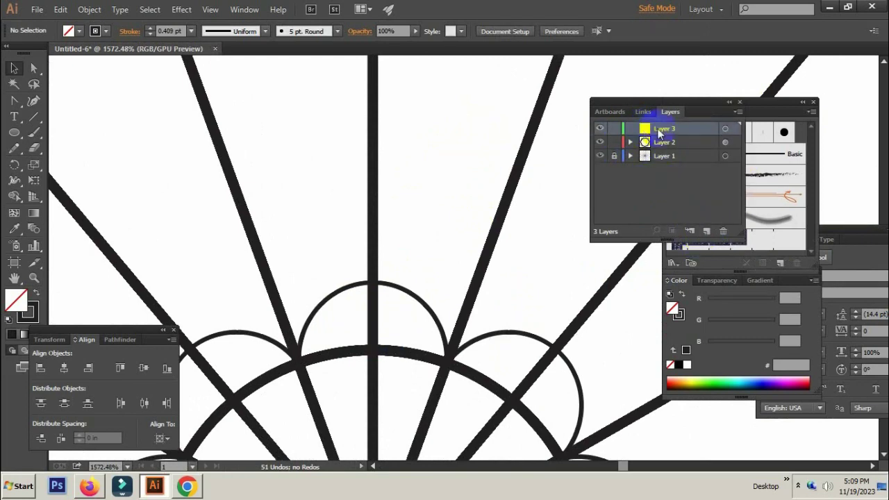
Draw a narrow ellipse filled 231F20 with no stroke and convert its top anchor to a point
{"action": "left_click", "coordinate": [14, 133]}
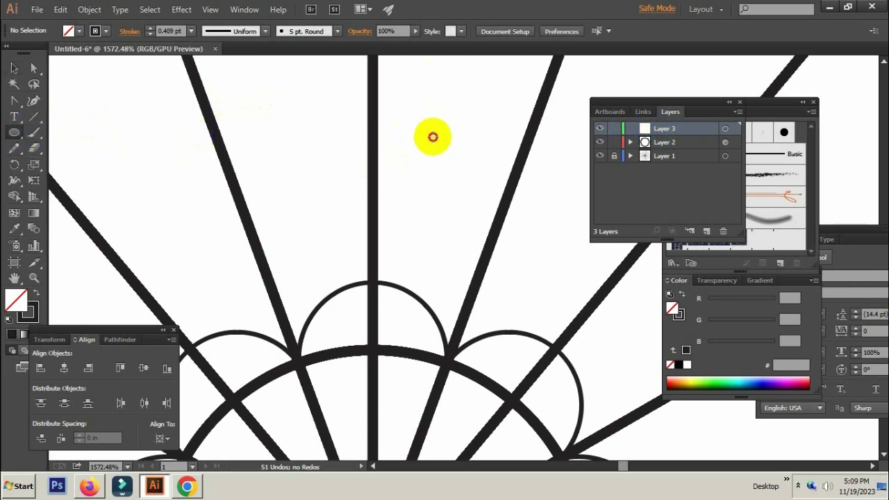
{"action": "left_click_drag", "start_coordinate": [432, 157], "coordinate": [437, 169]}
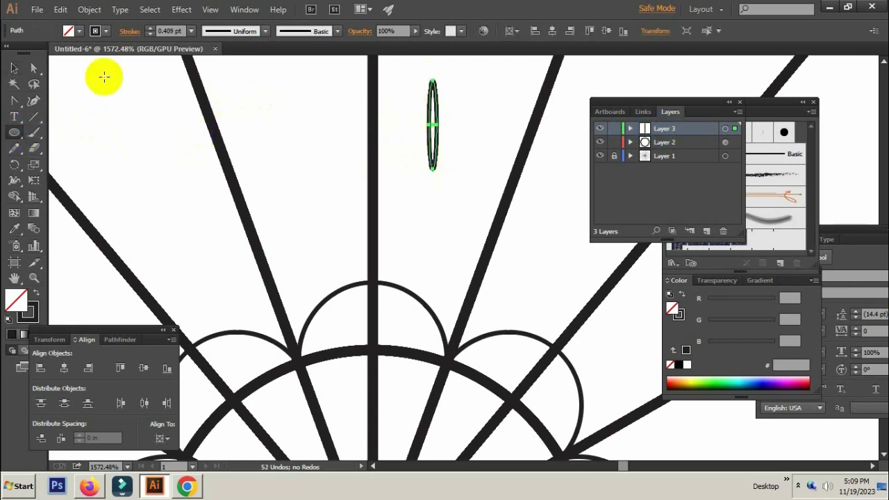
{"action": "left_click", "coordinate": [14, 70]}
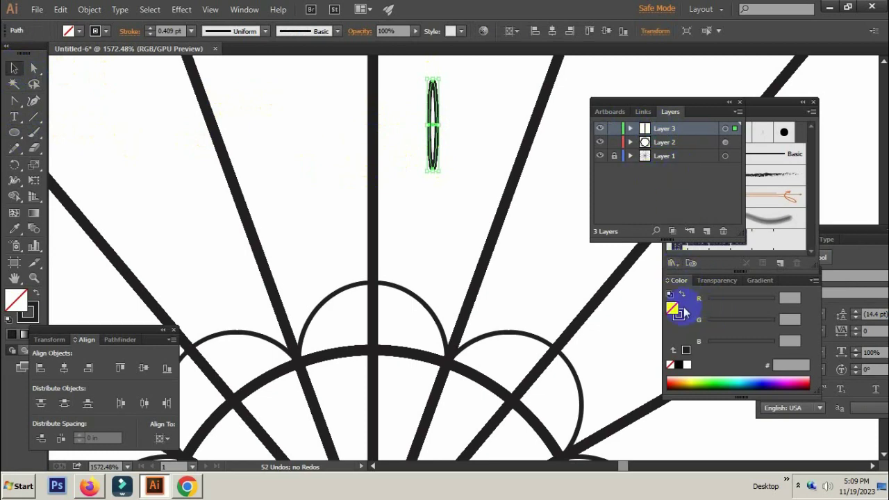
{"action": "left_click", "coordinate": [677, 314]}
{"action": "left_click", "coordinate": [671, 305]}
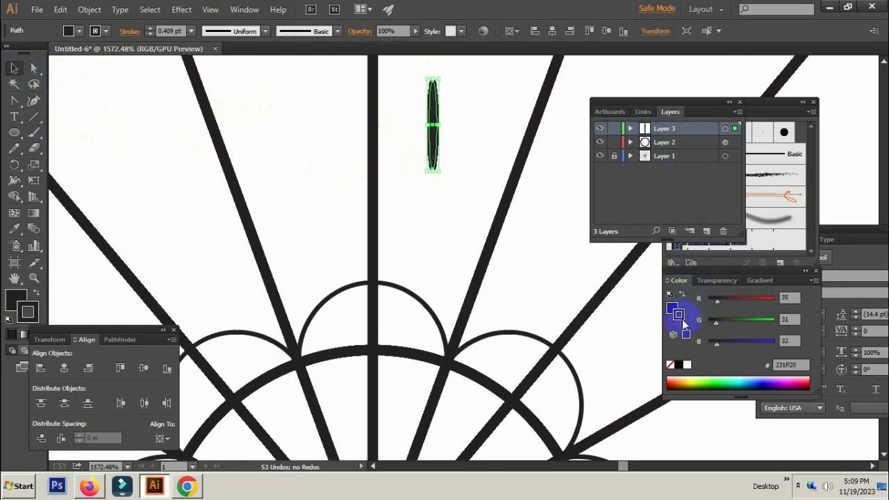
{"action": "left_click", "coordinate": [670, 366]}
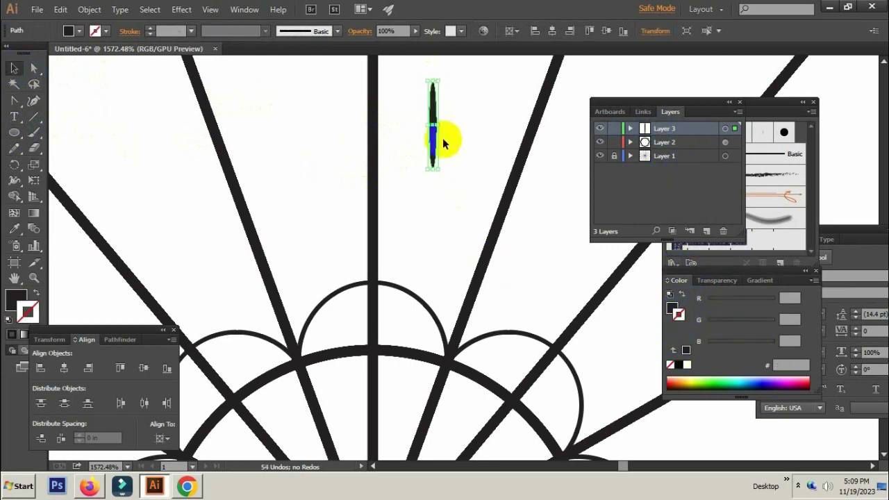
{"action": "left_click", "coordinate": [11, 102]}
{"action": "left_click", "coordinate": [432, 82]}
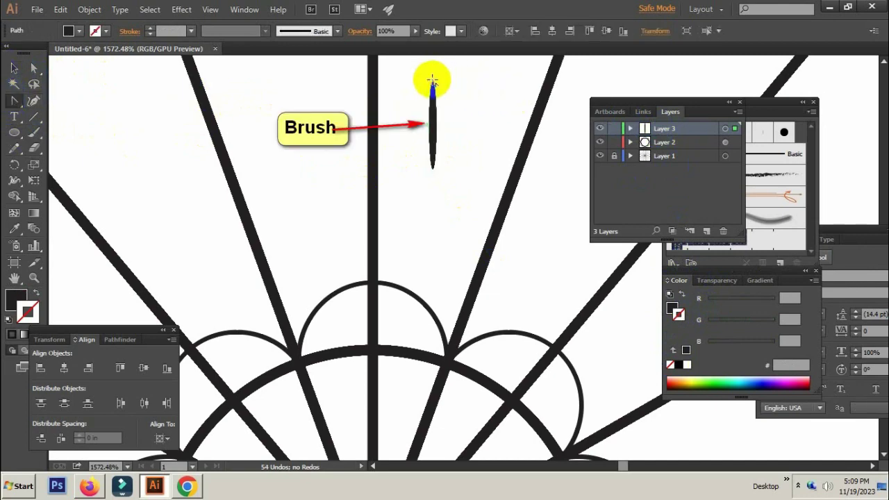
Sharpen the shape's other tip and inspect its anchor points with Direct Selection
{"action": "left_click", "coordinate": [14, 67]}
{"action": "left_click", "coordinate": [432, 125]}
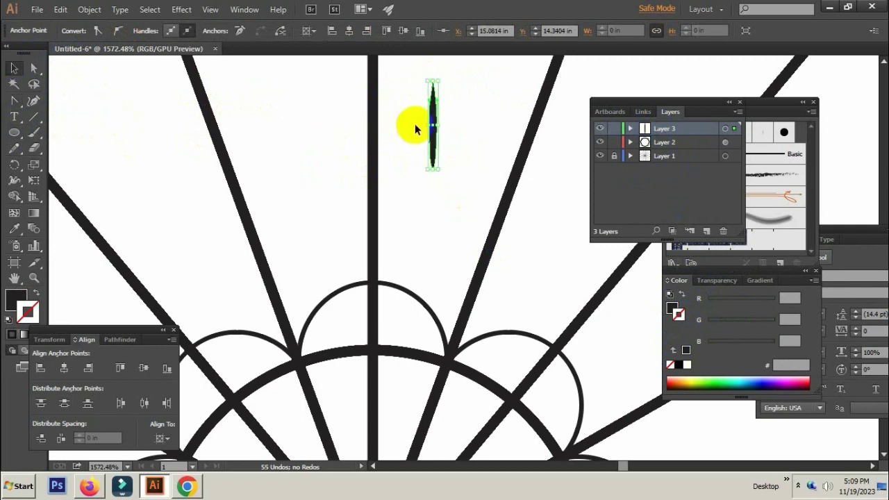
{"action": "left_click", "coordinate": [412, 122]}
{"action": "left_click", "coordinate": [34, 68]}
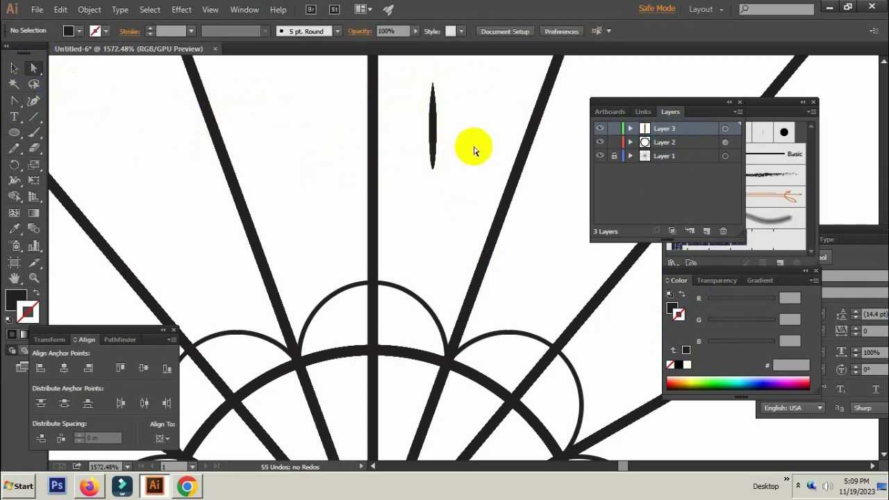
{"action": "left_click", "coordinate": [433, 142]}
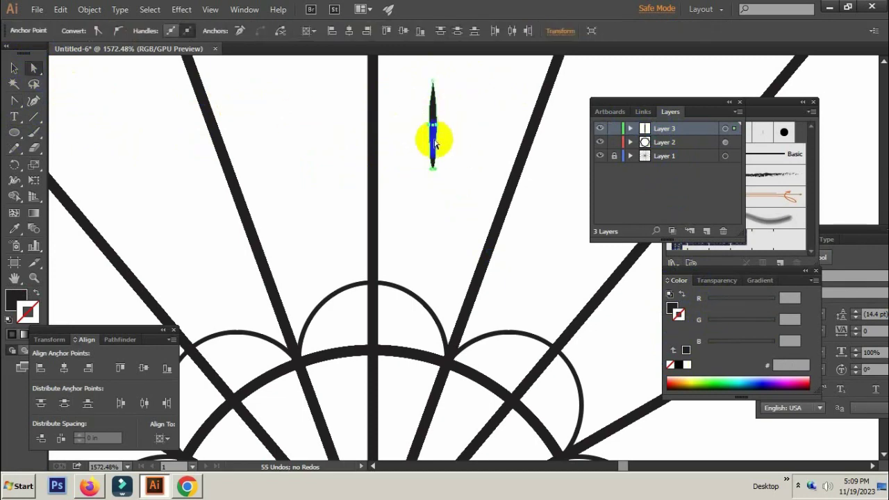
{"action": "left_click", "coordinate": [466, 132]}
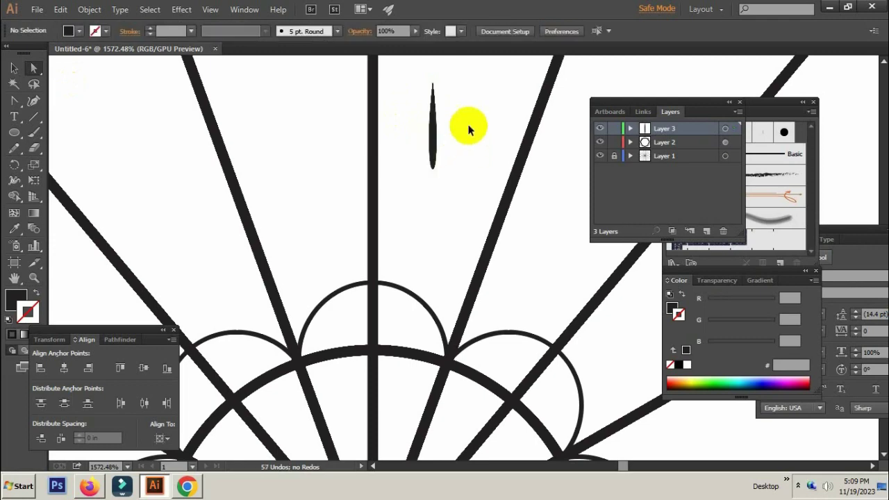
Make the tapered path narrower using its bounding box
{"action": "scroll", "coordinate": [486, 138], "scroll_direction": "up", "scroll_amount": 2}
{"action": "key", "text": "v"}
{"action": "left_click", "coordinate": [441, 132]}
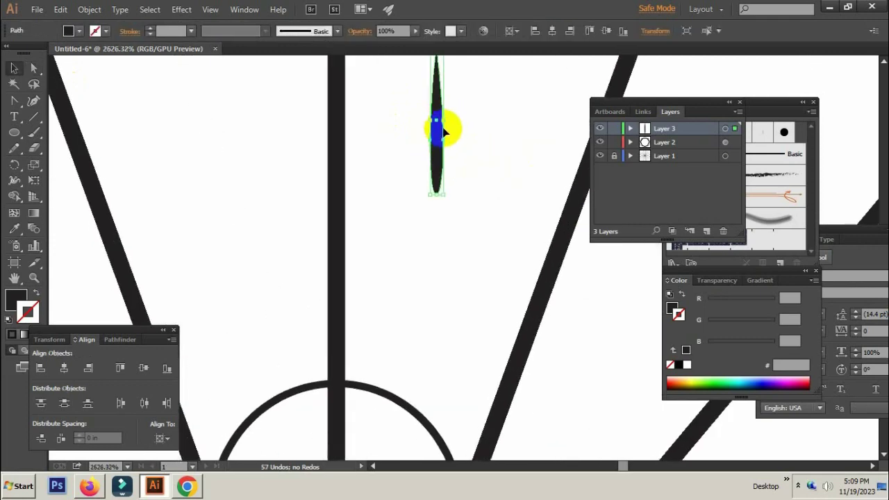
{"action": "left_click_drag", "start_coordinate": [443, 121], "coordinate": [433, 120]}
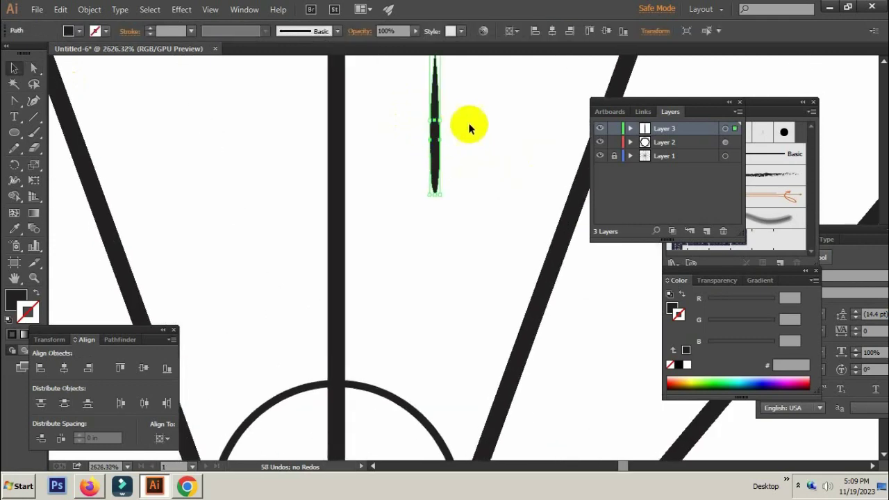
{"action": "left_click", "coordinate": [469, 129]}
Rotate the tapered path 90° to lie horizontally and drag it into the Brushes panel
{"action": "scroll", "coordinate": [473, 173], "scroll_direction": "down", "scroll_amount": 2}
{"action": "left_click", "coordinate": [448, 278]}
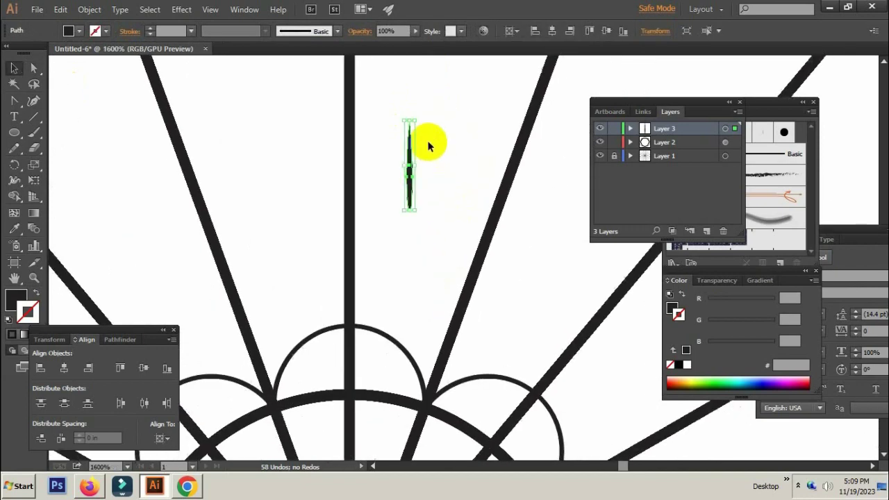
{"action": "mouse_move", "coordinate": [431, 134]}
{"action": "left_mouse_down"}
{"action": "mouse_move", "coordinate": [437, 168]}
{"action": "mouse_move", "coordinate": [417, 207]}
{"action": "left_mouse_up"}
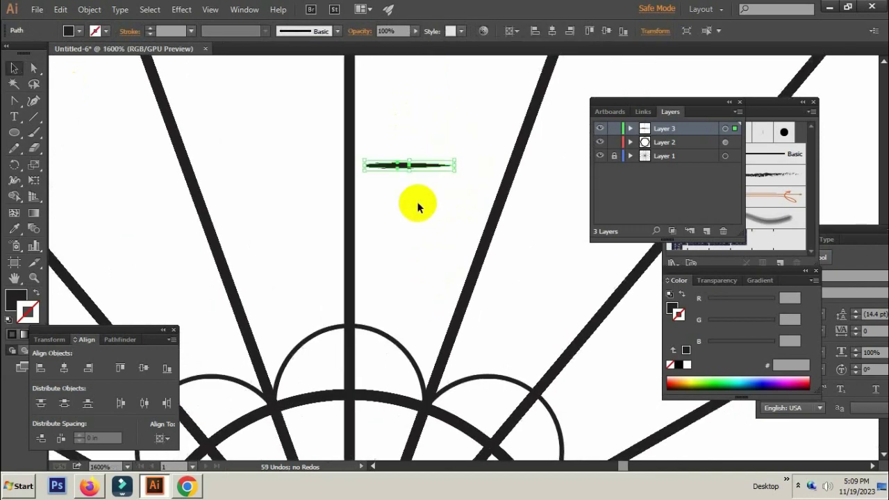
{"action": "left_click", "coordinate": [407, 155]}
{"action": "mouse_move", "coordinate": [396, 166]}
{"action": "left_mouse_down"}
{"action": "mouse_move", "coordinate": [771, 204]}
{"action": "mouse_move", "coordinate": [765, 187]}
{"action": "left_mouse_up"}
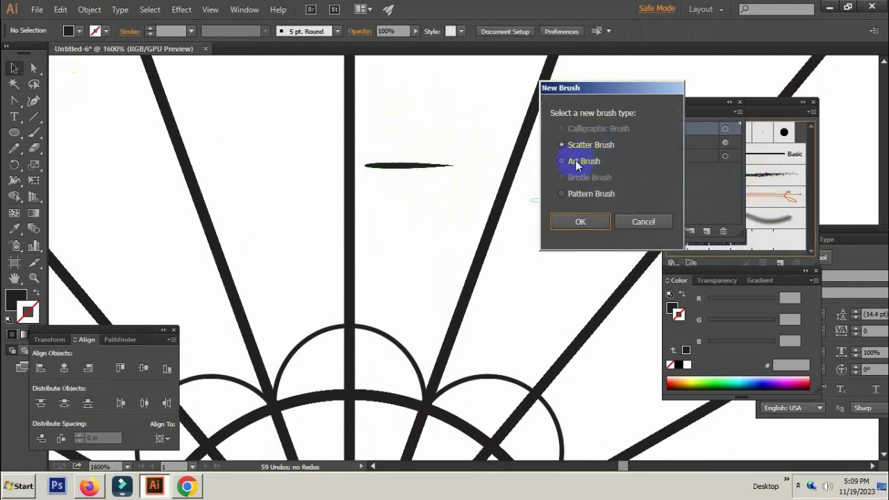
Create Art Brush 1 from the shape, keeping the default Art Brush Options
{"action": "left_click", "coordinate": [580, 221]}
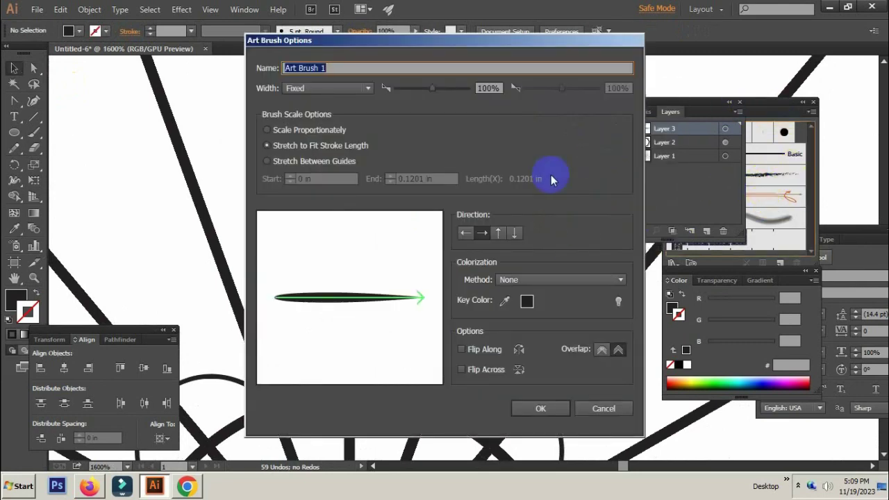
{"action": "left_click", "coordinate": [350, 303]}
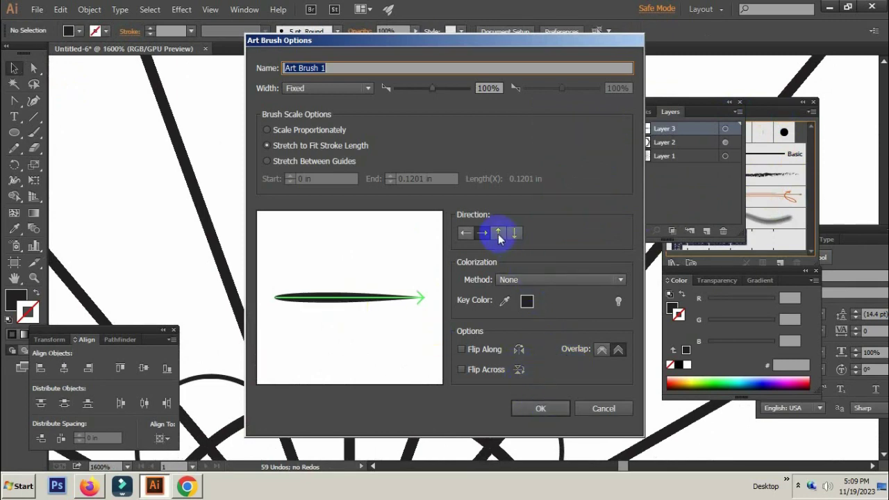
{"action": "left_click", "coordinate": [540, 411]}
{"action": "left_click", "coordinate": [762, 111]}
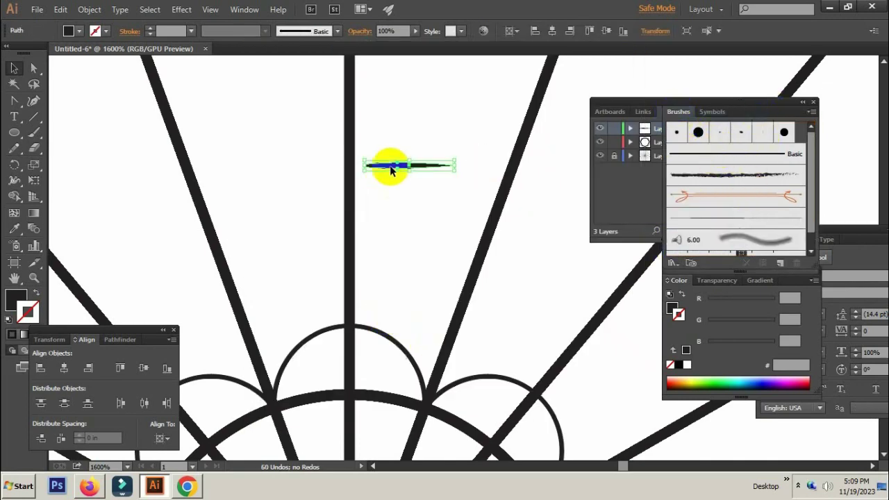
Zoom out and move the tapered source shape to the canvas's upper left
{"action": "left_click", "coordinate": [507, 238], "text": "alt"}
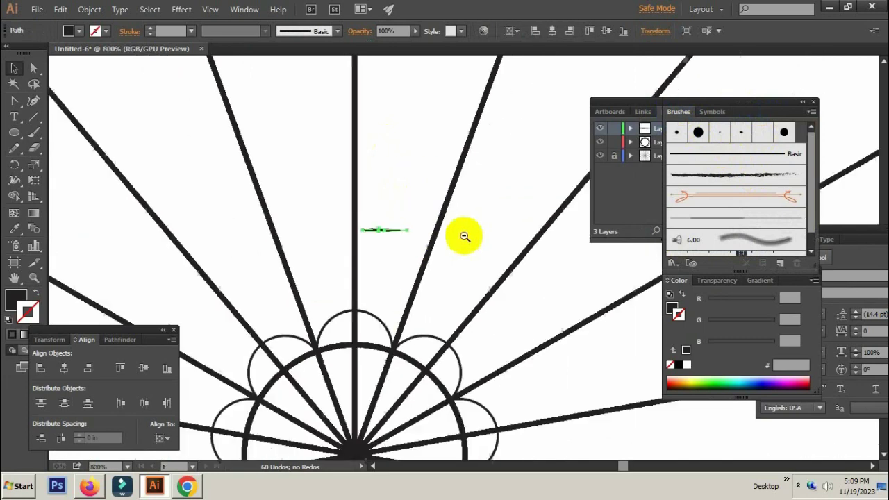
{"action": "left_click", "coordinate": [463, 234], "text": "alt"}
{"action": "left_click", "coordinate": [428, 243], "text": "alt"}
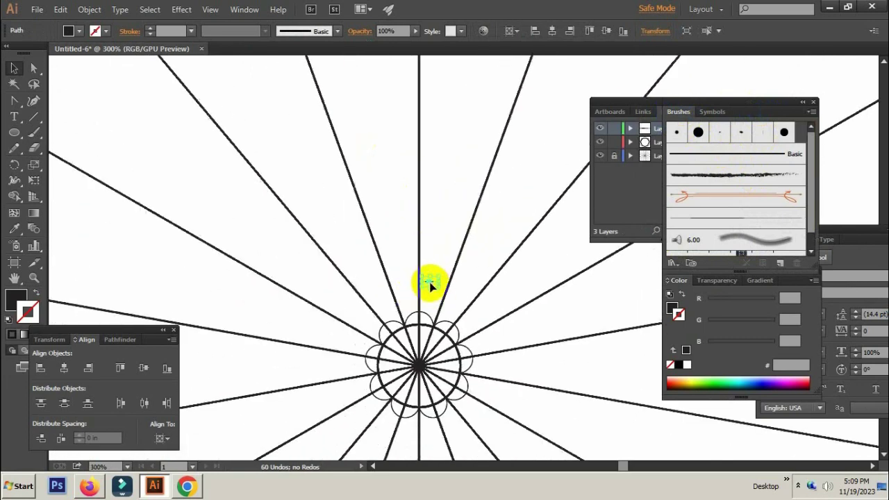
{"action": "left_click_drag", "start_coordinate": [431, 285], "coordinate": [95, 99]}
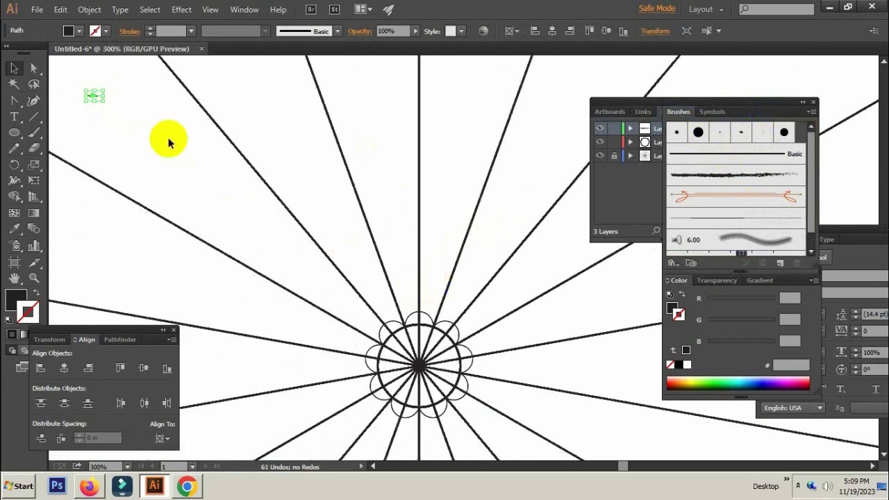
{"action": "left_click", "coordinate": [202, 164]}
Zoom back in and make Art Brush 1 the current brush
{"action": "scroll", "coordinate": [457, 258], "scroll_direction": "up", "scroll_amount": 2, "text": "alt"}
{"action": "scroll", "coordinate": [388, 262], "scroll_direction": "up", "scroll_amount": 1, "text": "alt"}
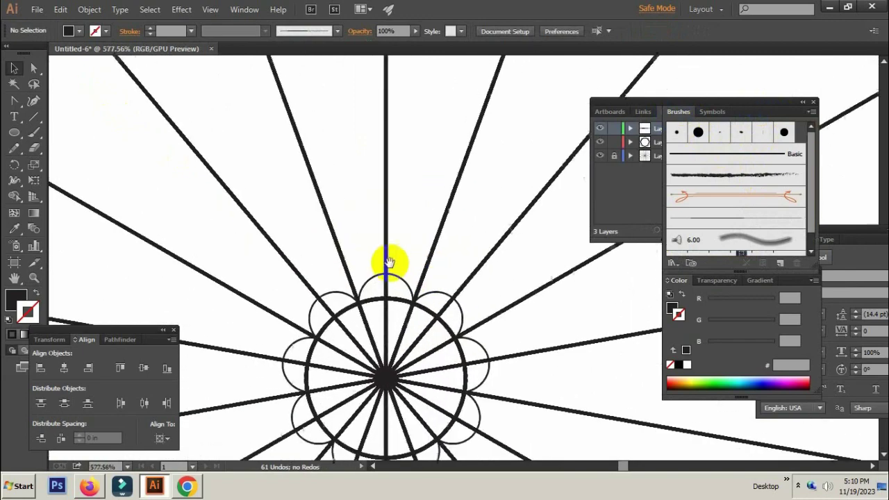
{"action": "scroll", "coordinate": [389, 262], "scroll_direction": "up", "scroll_amount": 1, "text": "alt"}
{"action": "left_click", "coordinate": [741, 218]}
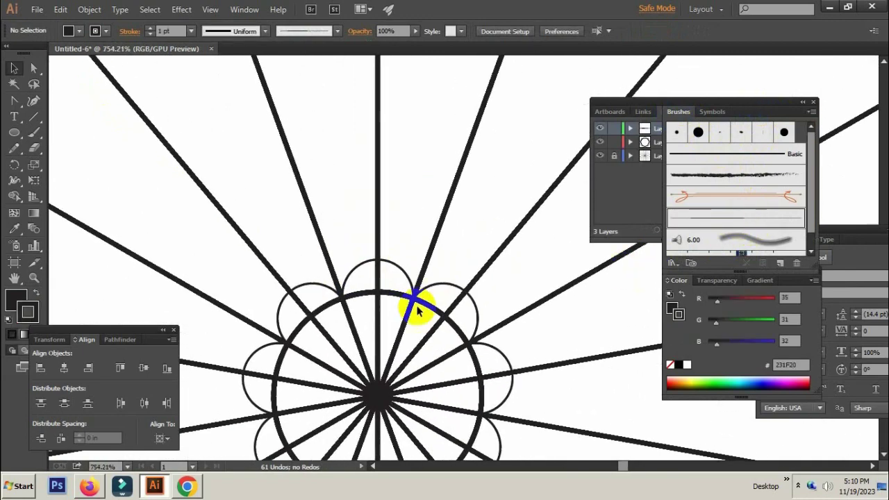
{"action": "scroll", "coordinate": [446, 292], "scroll_direction": "up", "scroll_amount": 1, "text": "alt"}
Try a Paintbrush stroke on the dome arc, undo it, and target Layer 2
{"action": "scroll", "coordinate": [359, 288], "scroll_direction": "up", "scroll_amount": 1, "text": "alt"}
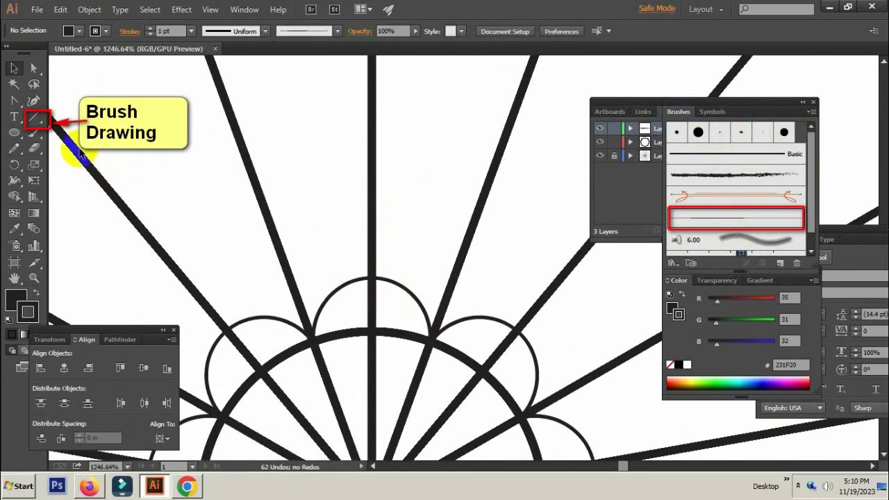
{"action": "left_click", "coordinate": [36, 133]}
{"action": "scroll", "coordinate": [378, 313], "scroll_direction": "up", "scroll_amount": 1, "text": "alt"}
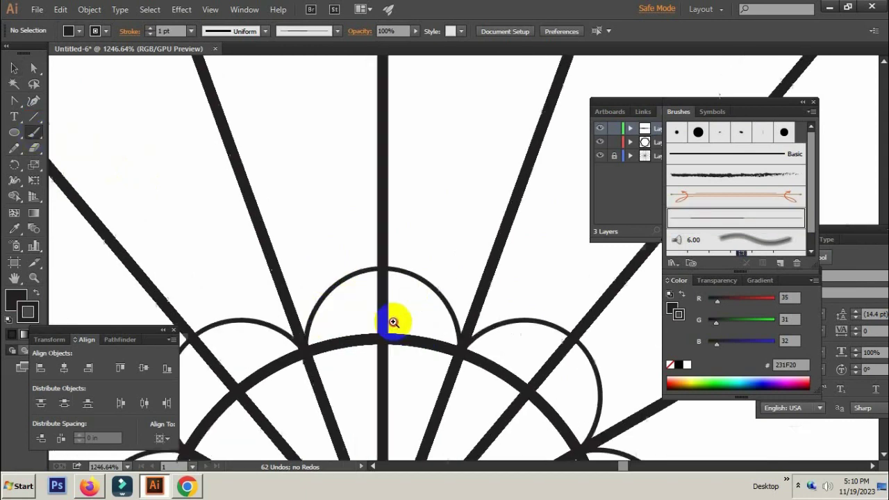
{"action": "mouse_move", "coordinate": [368, 331]}
{"action": "left_mouse_down"}
{"action": "mouse_move", "coordinate": [327, 330]}
{"action": "mouse_move", "coordinate": [379, 284]}
{"action": "left_mouse_up"}
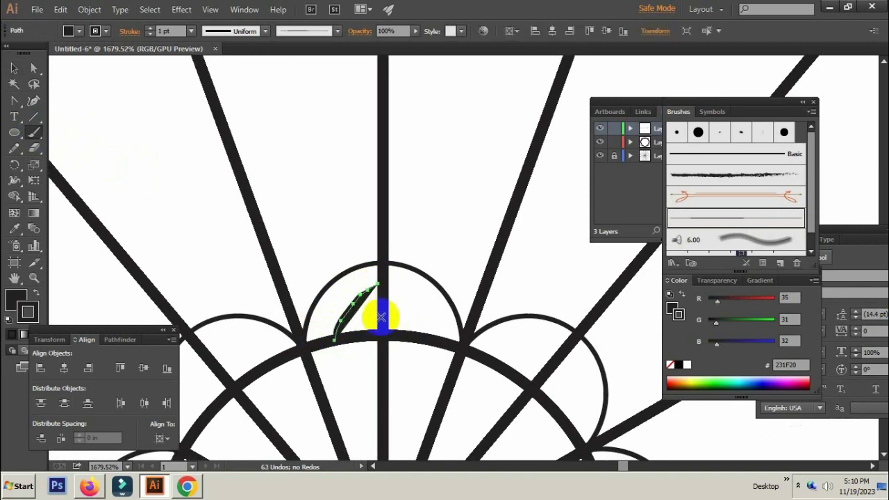
{"action": "key", "text": "ctrl+z"}
{"action": "left_click", "coordinate": [643, 179]}
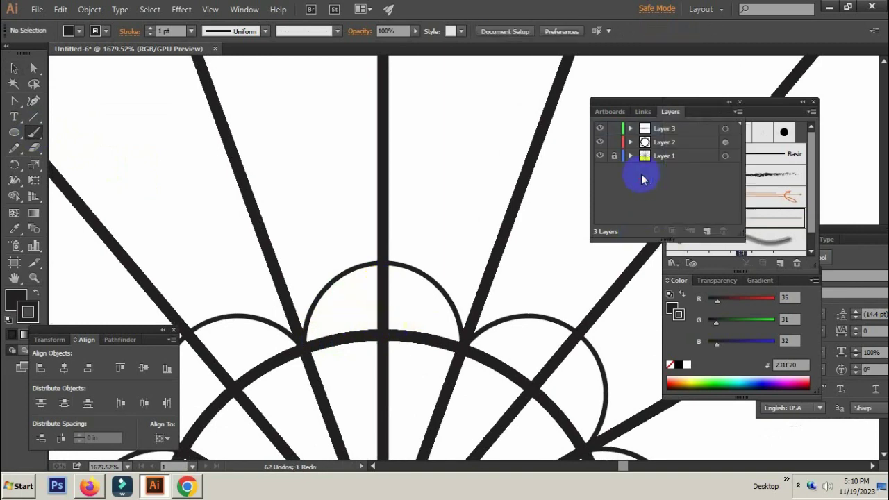
{"action": "left_click", "coordinate": [673, 147]}
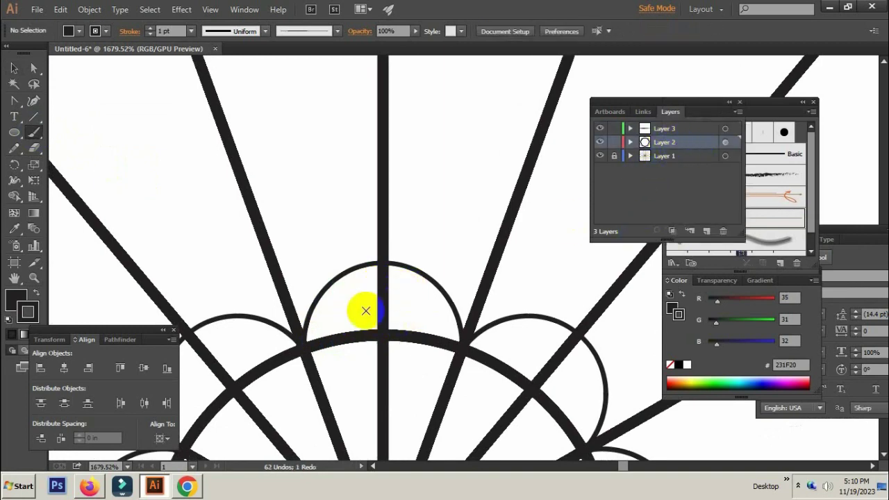
{"action": "mouse_move", "coordinate": [345, 334]}
{"action": "left_mouse_down"}
{"action": "mouse_move", "coordinate": [345, 299]}
{"action": "mouse_move", "coordinate": [274, 357]}
{"action": "left_mouse_up"}
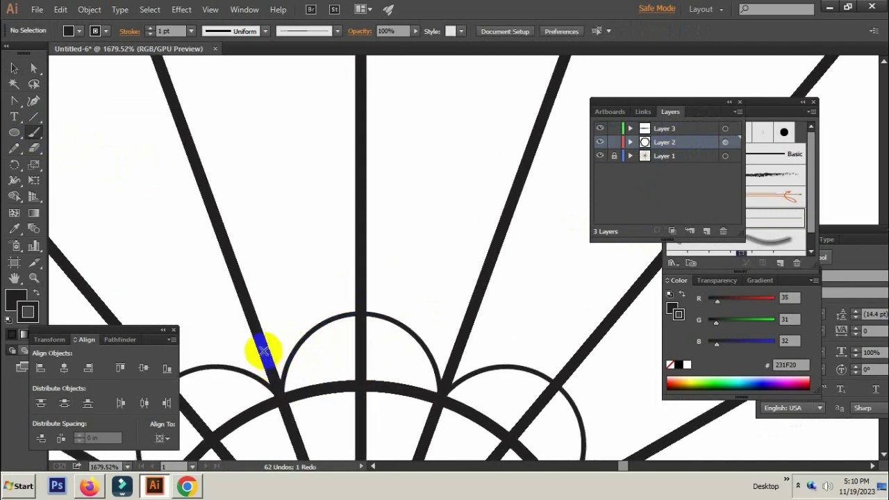
Paint pointed leaf strokes along the diagonal ray and up to the central ray
{"action": "mouse_move", "coordinate": [262, 351]}
{"action": "left_mouse_down"}
{"action": "mouse_move", "coordinate": [273, 372]}
{"action": "mouse_move", "coordinate": [357, 89]}
{"action": "left_mouse_up"}
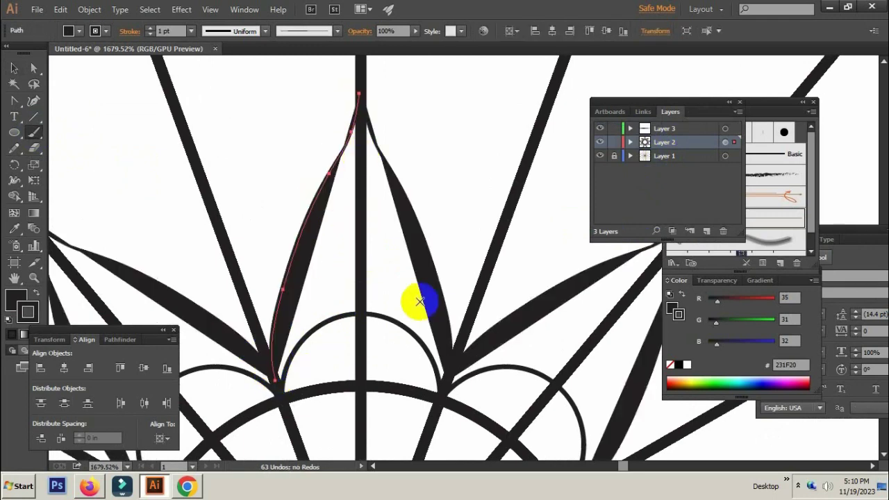
{"action": "left_click_drag", "start_coordinate": [416, 297], "coordinate": [444, 300]}
{"action": "scroll", "coordinate": [444, 300], "scroll_direction": "down", "scroll_amount": 3}
{"action": "scroll", "coordinate": [446, 317], "scroll_direction": "down", "scroll_amount": 2}
{"action": "scroll", "coordinate": [465, 294], "scroll_direction": "down", "scroll_amount": 1}
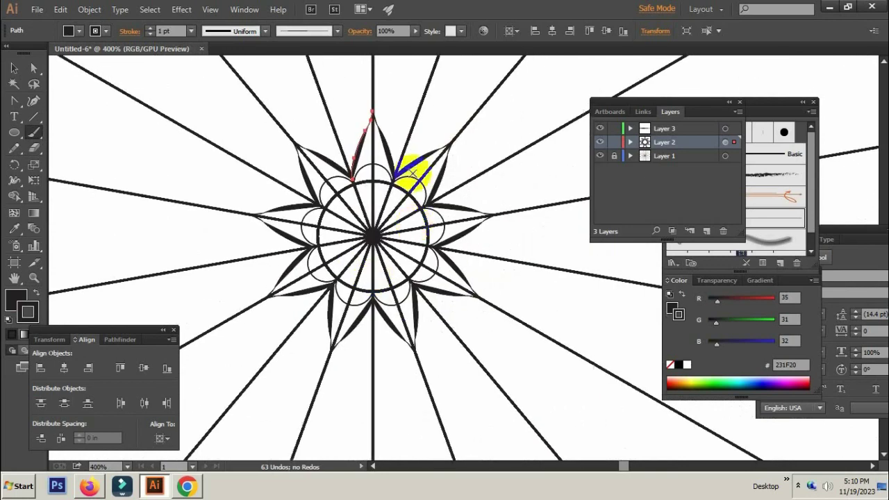
{"action": "scroll", "coordinate": [396, 143], "scroll_direction": "up", "scroll_amount": 2}
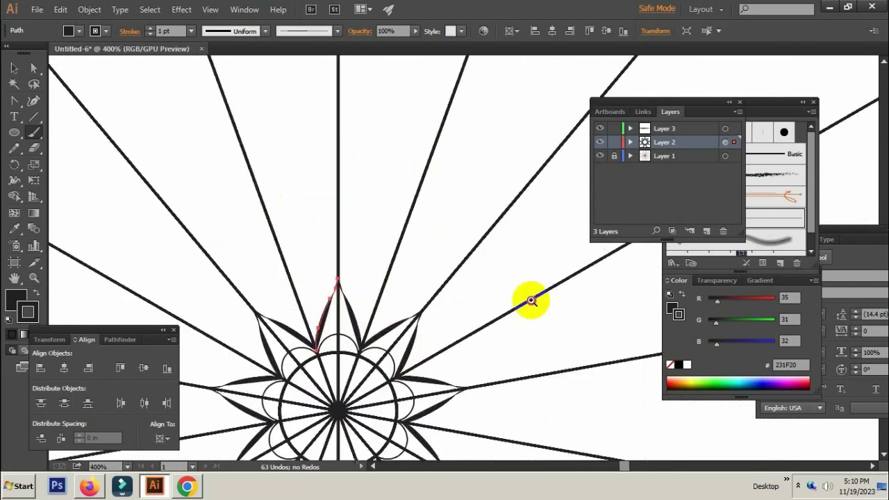
{"action": "scroll", "coordinate": [531, 297], "scroll_direction": "up", "scroll_amount": 2}
{"action": "left_click_drag", "start_coordinate": [396, 302], "coordinate": [375, 253]}
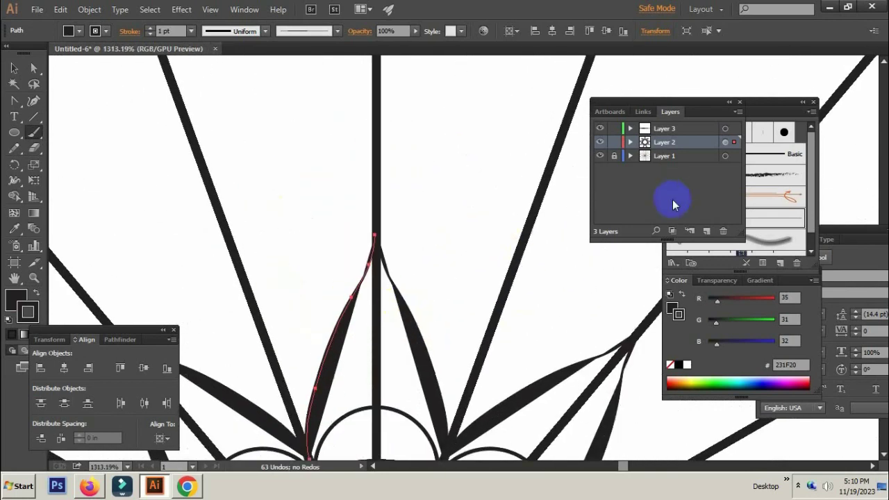
Set the leaf strokes' fill to None and hide Layer 1's thick black rays
{"action": "left_click", "coordinate": [673, 310]}
{"action": "left_click", "coordinate": [668, 363]}
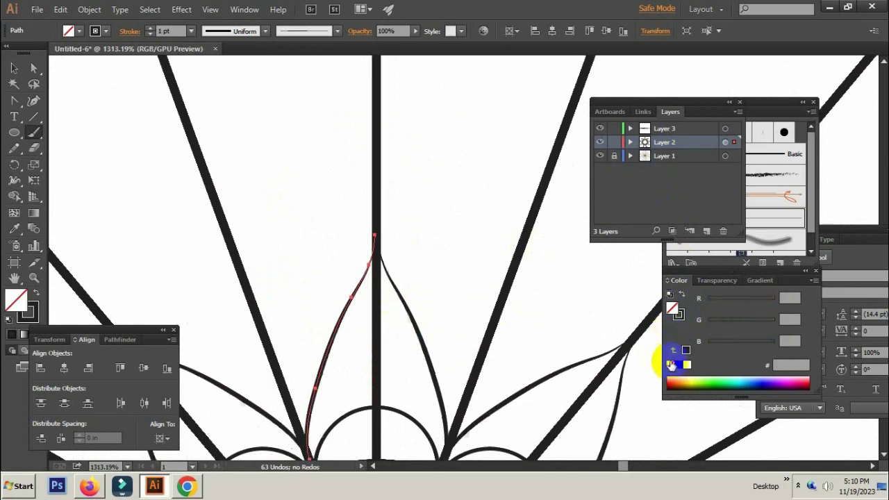
{"action": "left_click", "coordinate": [673, 310]}
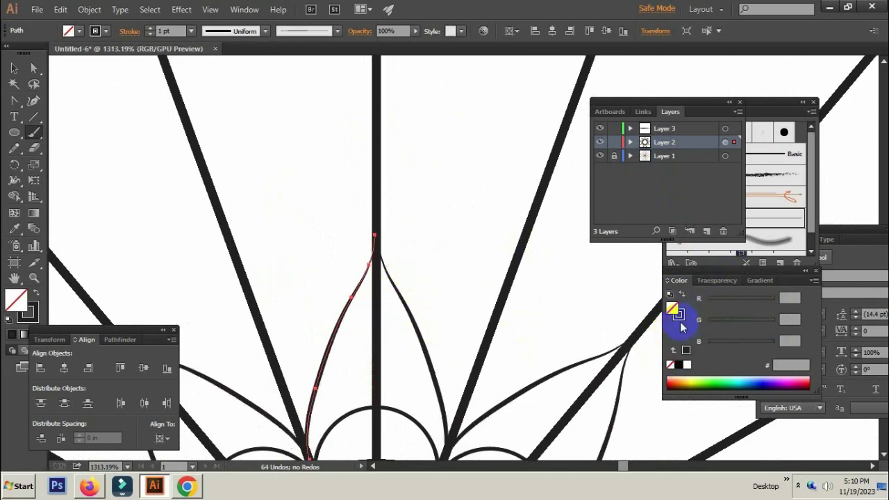
{"action": "left_click", "coordinate": [598, 156]}
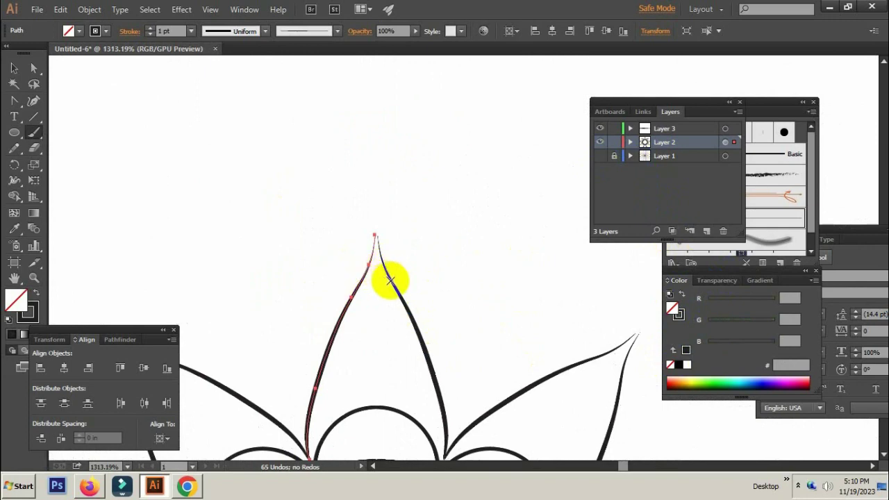
Nudge the left leaf path's pointed tip so the leaf ends meet cleanly
{"action": "key", "text": "v"}
{"action": "scroll", "coordinate": [398, 259], "scroll_direction": "up", "scroll_amount": 1}
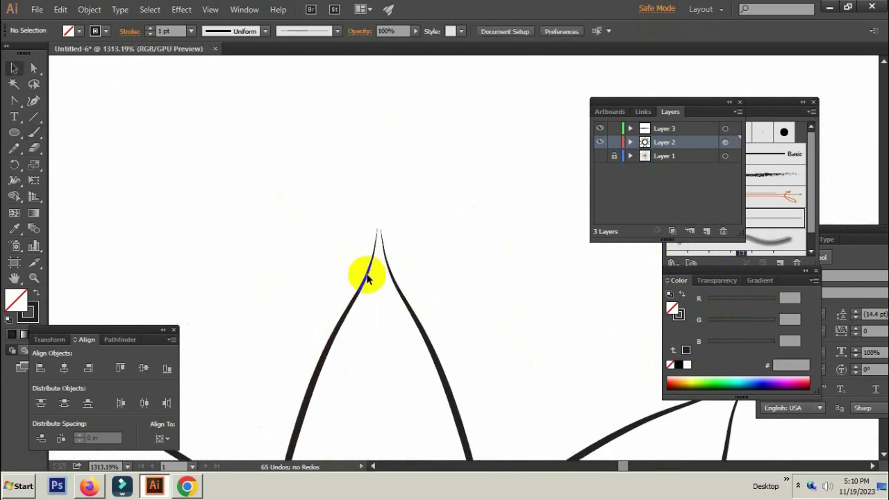
{"action": "left_click", "coordinate": [363, 271]}
{"action": "left_click_drag", "start_coordinate": [378, 228], "coordinate": [380, 226]}
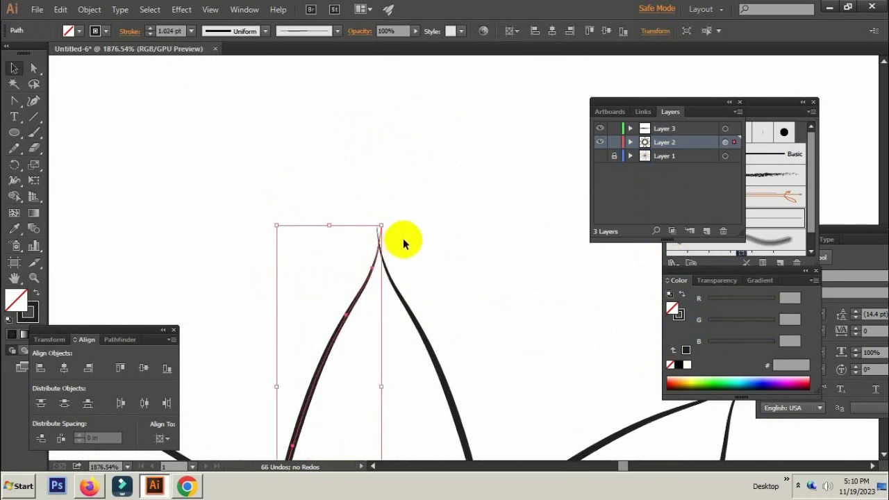
{"action": "left_click_drag", "start_coordinate": [382, 229], "coordinate": [379, 225]}
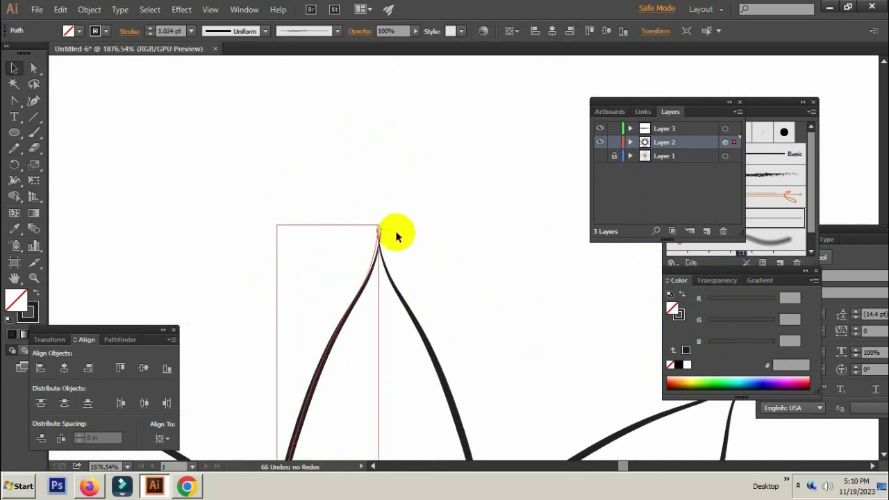
{"action": "left_click", "coordinate": [479, 332]}
Stretch the centre petal's left edge path down to meet the inner arc
{"action": "scroll", "coordinate": [466, 324], "scroll_direction": "down", "scroll_amount": 2}
{"action": "scroll", "coordinate": [389, 285], "scroll_direction": "up", "scroll_amount": 1}
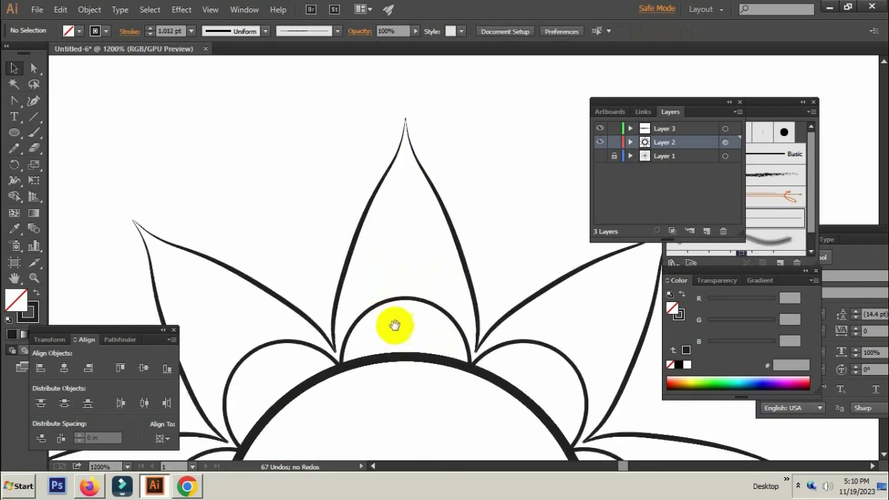
{"action": "left_click", "coordinate": [337, 296]}
{"action": "scroll", "coordinate": [345, 361], "scroll_direction": "up", "scroll_amount": 3}
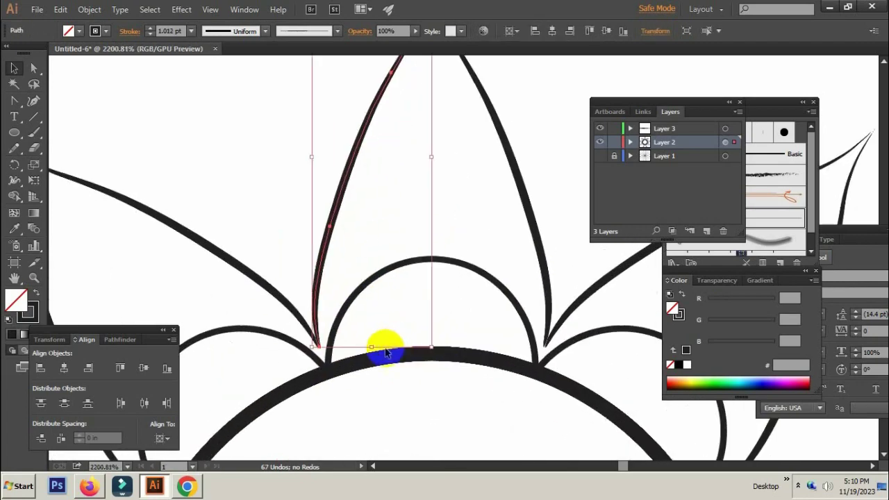
{"action": "left_click_drag", "start_coordinate": [371, 346], "coordinate": [372, 362]}
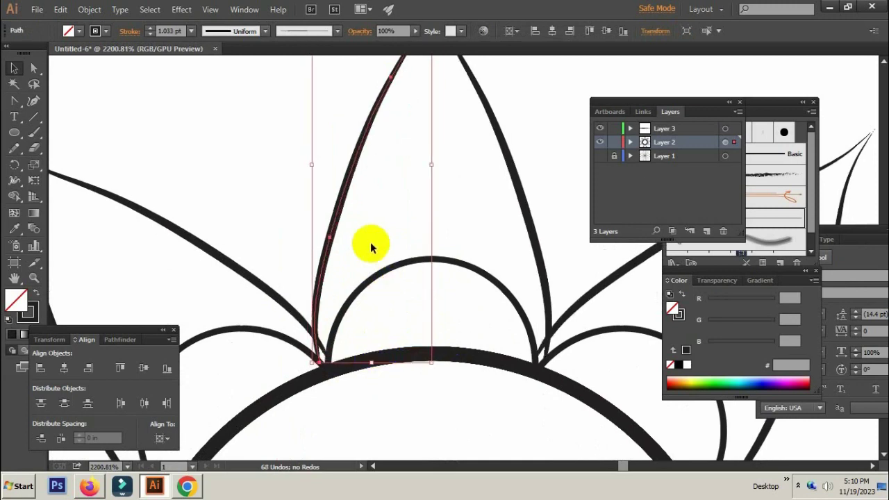
{"action": "left_click", "coordinate": [476, 287]}
{"action": "scroll", "coordinate": [476, 287], "scroll_direction": "down", "scroll_amount": 6}
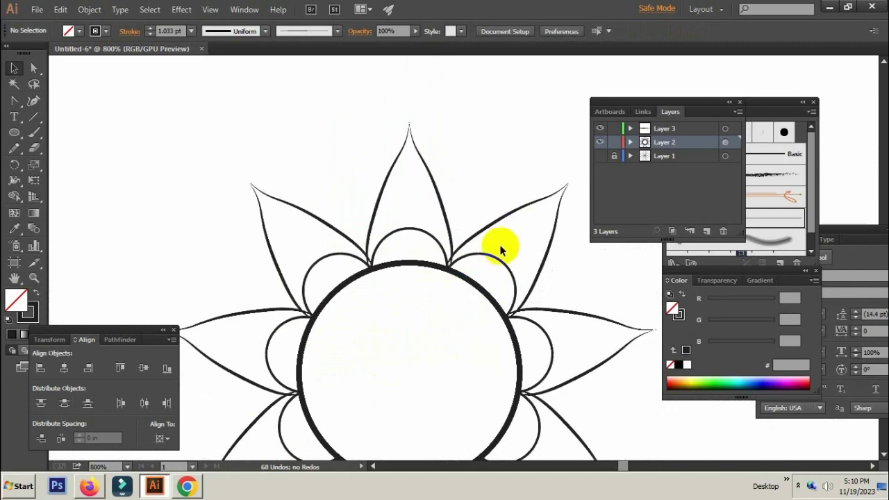
{"action": "scroll", "coordinate": [397, 294], "scroll_direction": "up", "scroll_amount": 3}
{"action": "left_click_drag", "start_coordinate": [440, 364], "coordinate": [391, 218]}
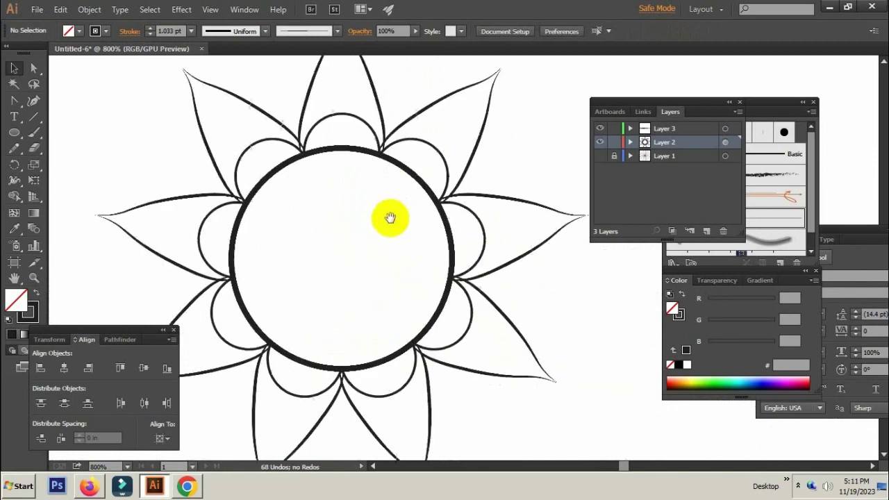
{"action": "scroll", "coordinate": [460, 264], "scroll_direction": "up", "scroll_amount": 1}
{"action": "scroll", "coordinate": [426, 247], "scroll_direction": "up", "scroll_amount": 2}
Paint an inner curve up the left side of the top petal with the Paintbrush
{"action": "scroll", "coordinate": [373, 244], "scroll_direction": "up", "scroll_amount": 1}
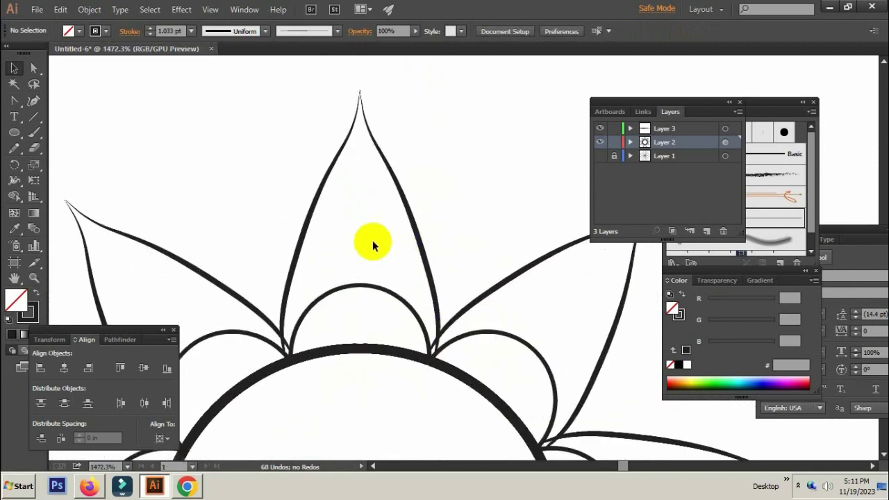
{"action": "left_click", "coordinate": [31, 138]}
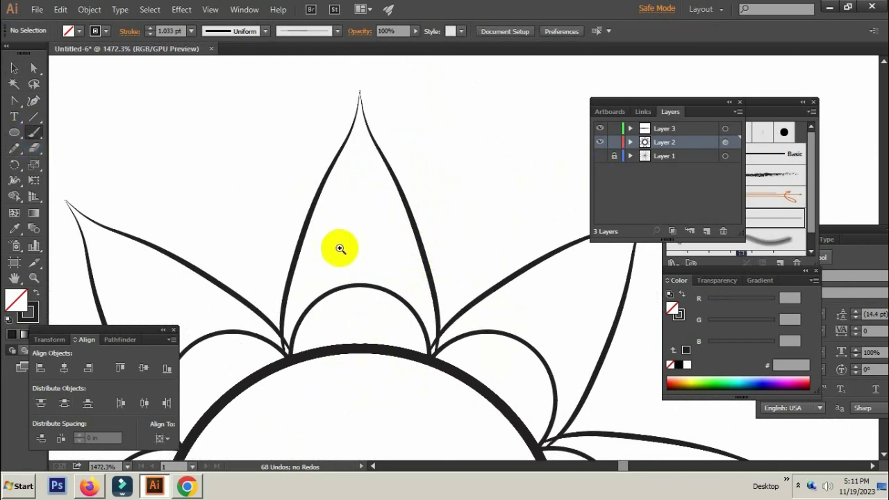
{"action": "scroll", "coordinate": [340, 244], "scroll_direction": "up", "scroll_amount": 1}
{"action": "mouse_move", "coordinate": [361, 285]}
{"action": "left_mouse_down"}
{"action": "mouse_move", "coordinate": [334, 288]}
{"action": "mouse_move", "coordinate": [308, 313]}
{"action": "mouse_move", "coordinate": [351, 196]}
{"action": "left_mouse_up"}
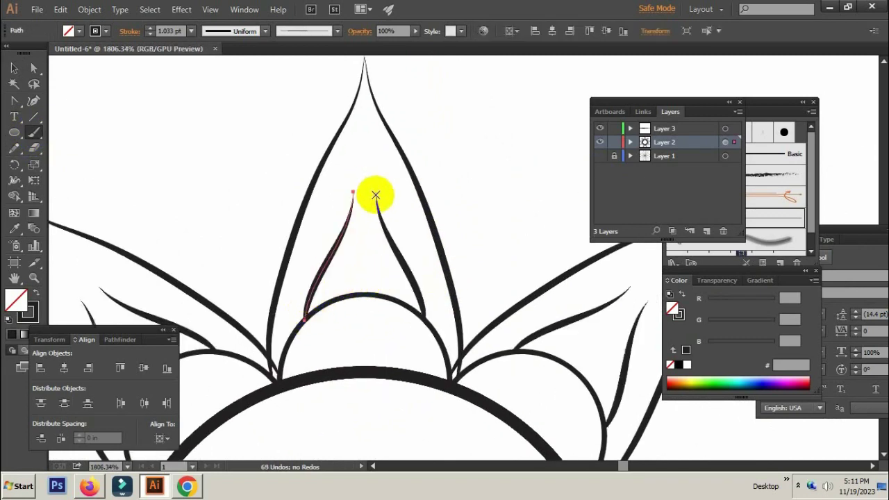
{"action": "key", "text": "ctrl+z"}
{"action": "left_click", "coordinate": [599, 157]}
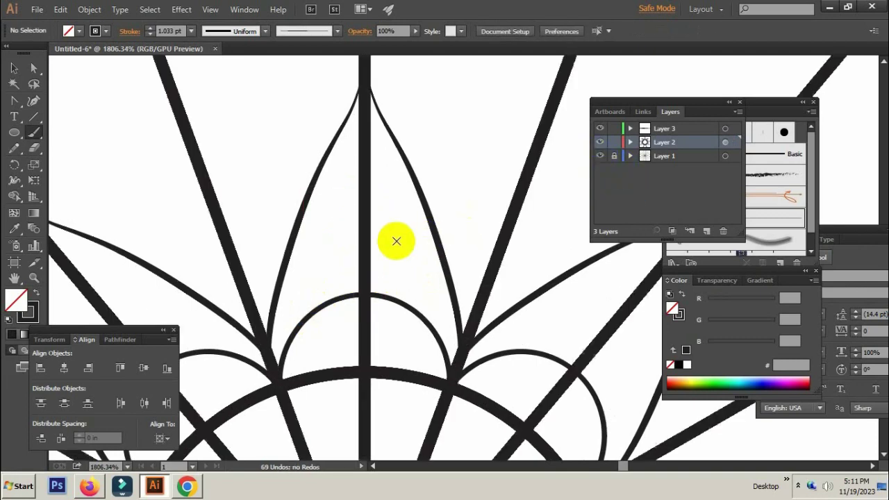
{"action": "left_click_drag", "start_coordinate": [338, 297], "coordinate": [314, 306]}
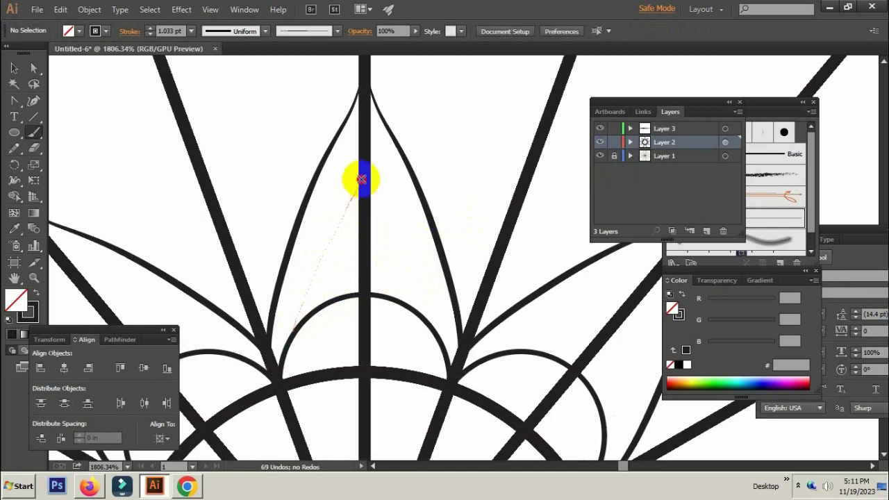
{"action": "left_click_drag", "start_coordinate": [294, 327], "coordinate": [360, 180]}
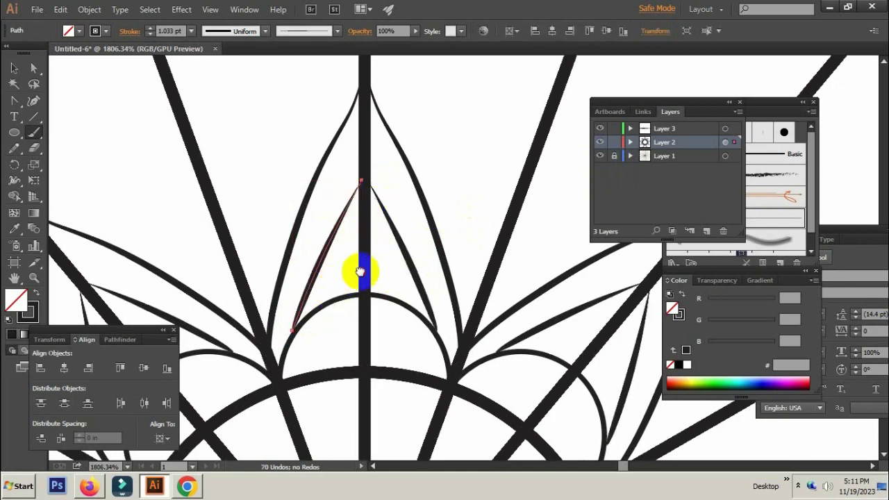
{"action": "scroll", "coordinate": [357, 268], "scroll_direction": "up", "scroll_amount": 1}
Add further inner strokes toward the petal tip and redraw the left inner curve
{"action": "mouse_move", "coordinate": [349, 342]}
{"action": "left_mouse_down"}
{"action": "mouse_move", "coordinate": [329, 343]}
{"action": "mouse_move", "coordinate": [359, 230]}
{"action": "left_mouse_up"}
{"action": "left_click_drag", "start_coordinate": [399, 271], "coordinate": [417, 280]}
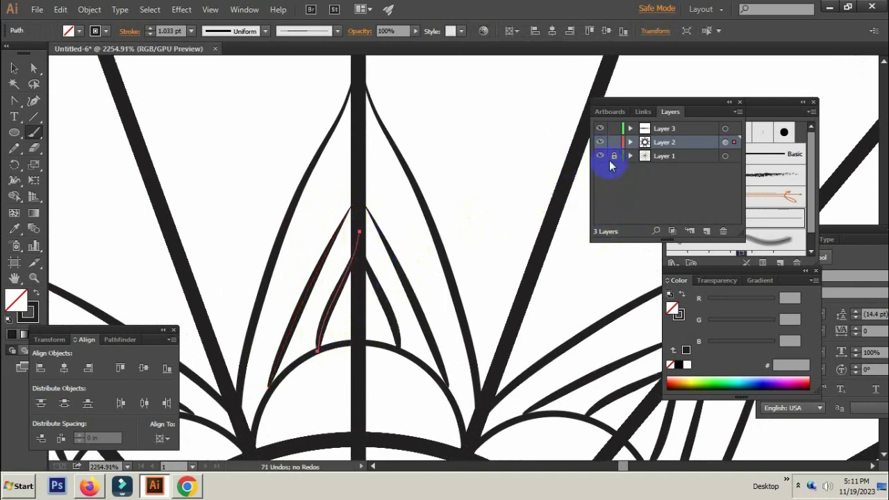
{"action": "left_click", "coordinate": [599, 155]}
{"action": "left_click_drag", "start_coordinate": [361, 250], "coordinate": [380, 257]}
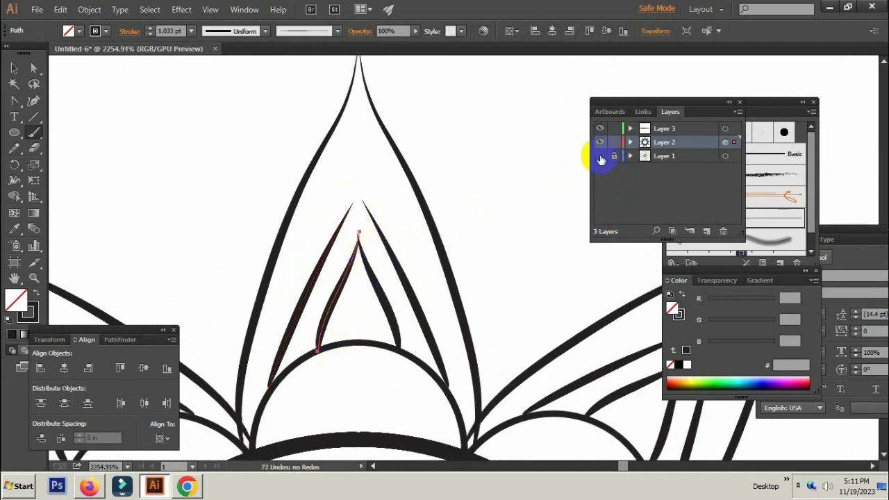
{"action": "left_click", "coordinate": [600, 155]}
{"action": "left_click_drag", "start_coordinate": [309, 340], "coordinate": [302, 348]}
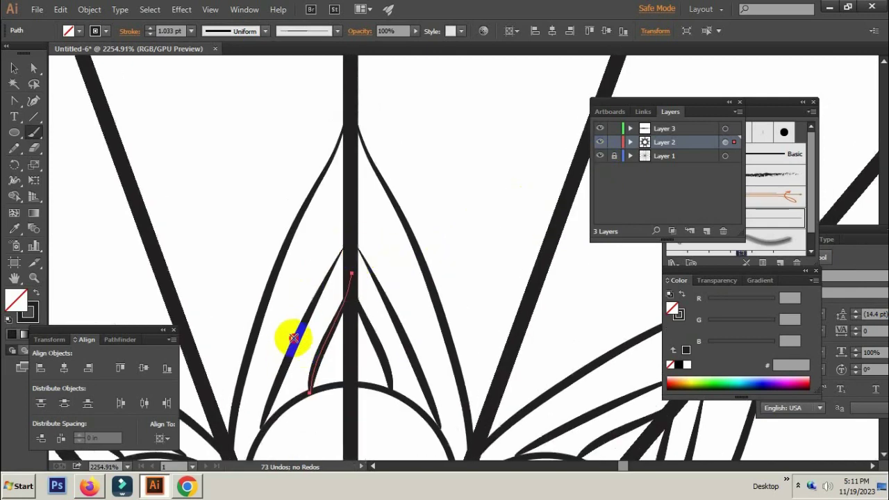
{"action": "left_click_drag", "start_coordinate": [293, 338], "coordinate": [354, 166]}
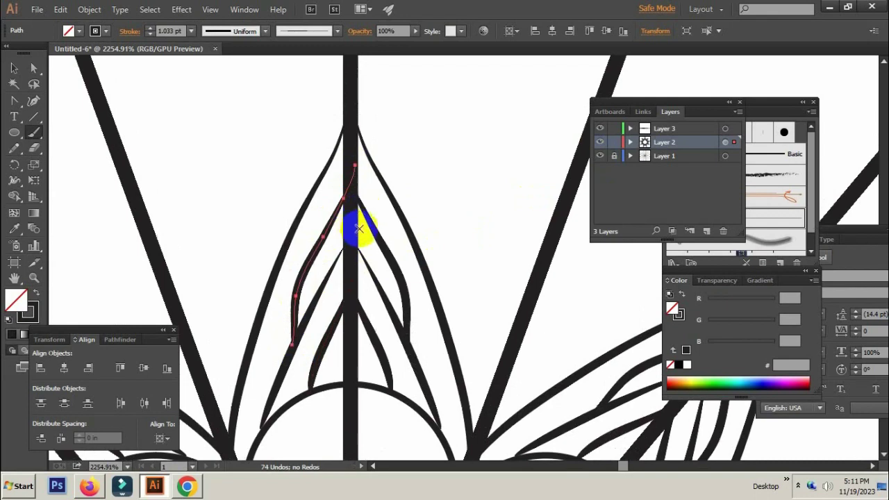
{"action": "key", "text": "ctrl+z"}
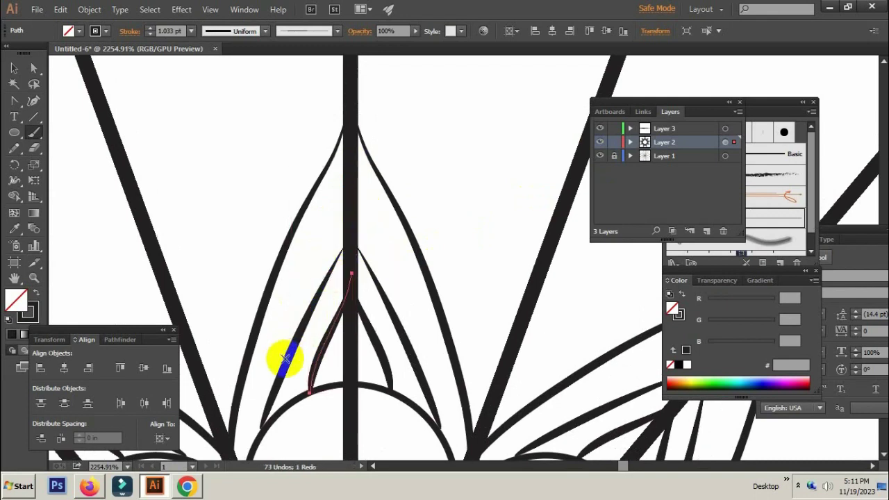
{"action": "left_click_drag", "start_coordinate": [285, 358], "coordinate": [348, 186]}
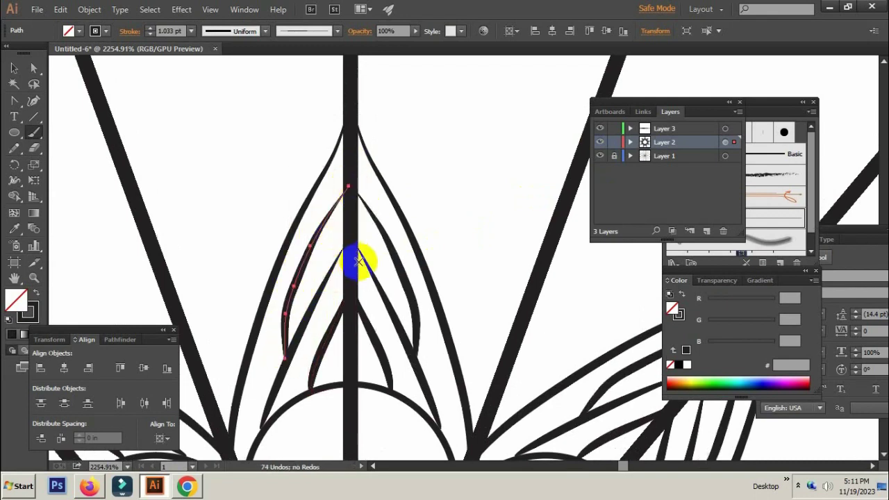
{"action": "left_click_drag", "start_coordinate": [462, 293], "coordinate": [396, 258]}
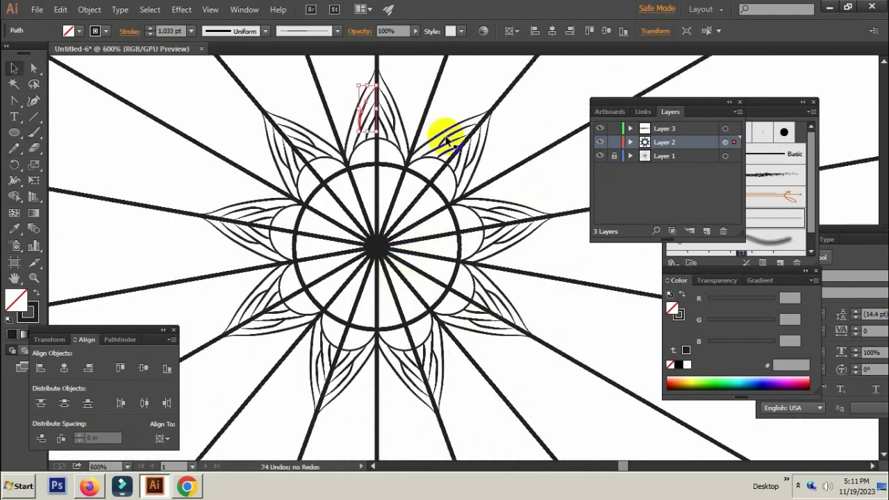
{"action": "left_click", "coordinate": [383, 203]}
Paint a curve from the top petal tip out to the diagonal guide, redrawing it once
{"action": "left_click", "coordinate": [599, 156]}
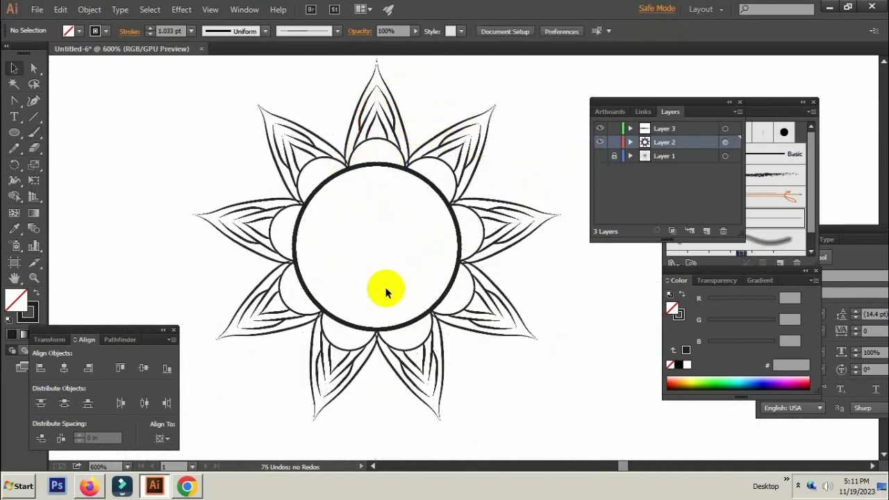
{"action": "left_click", "coordinate": [598, 156]}
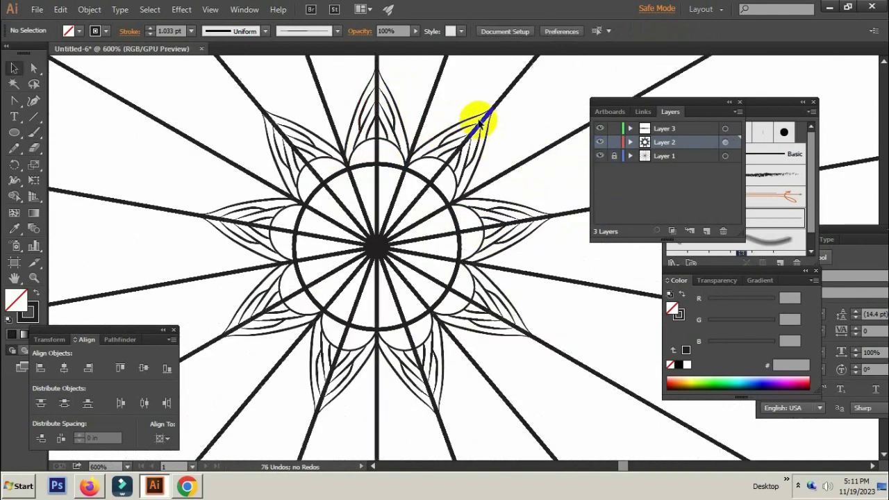
{"action": "left_click_drag", "start_coordinate": [452, 123], "coordinate": [369, 301]}
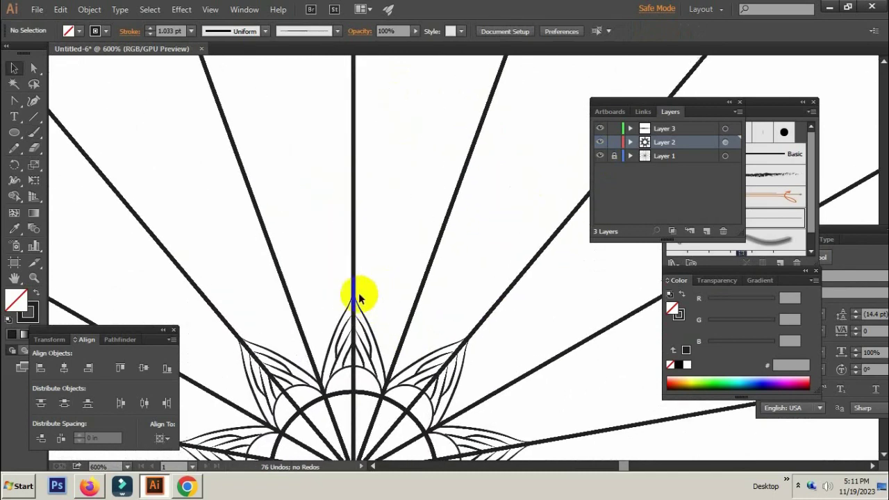
{"action": "scroll", "coordinate": [326, 324], "scroll_direction": "left", "scroll_amount": 1}
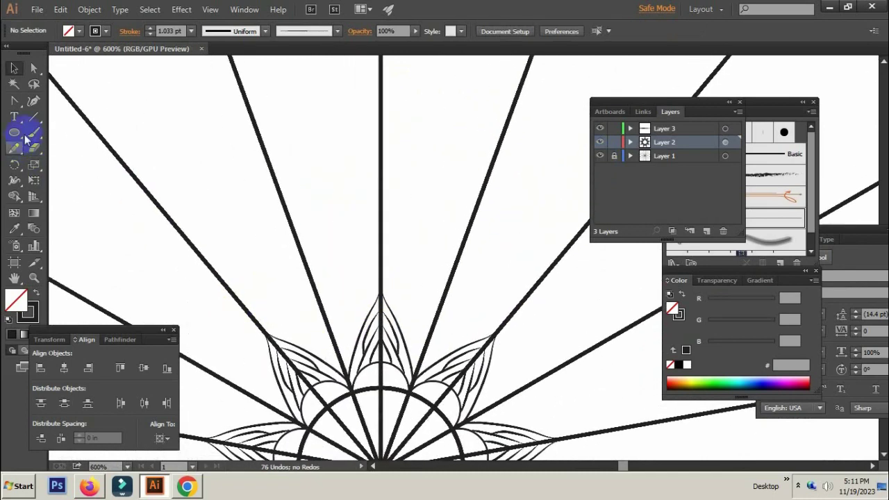
{"action": "left_click", "coordinate": [34, 132]}
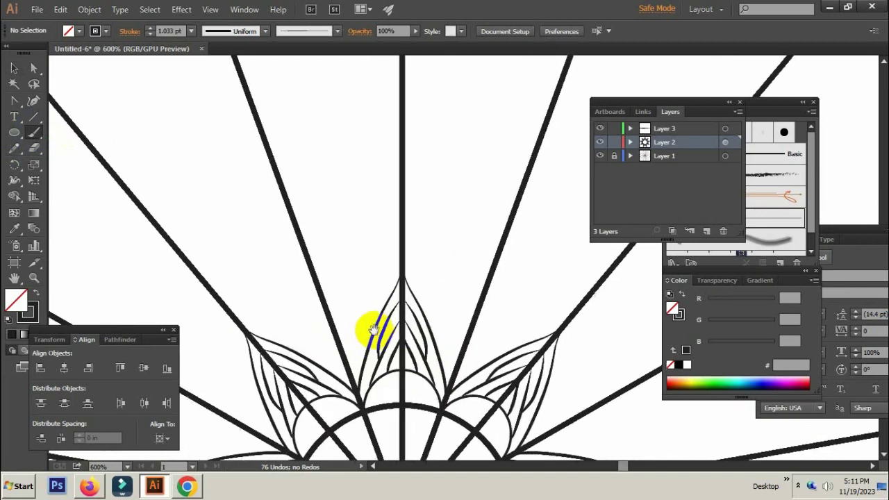
{"action": "scroll", "coordinate": [354, 333], "scroll_direction": "up", "scroll_amount": 1}
{"action": "left_click_drag", "start_coordinate": [372, 327], "coordinate": [379, 316]}
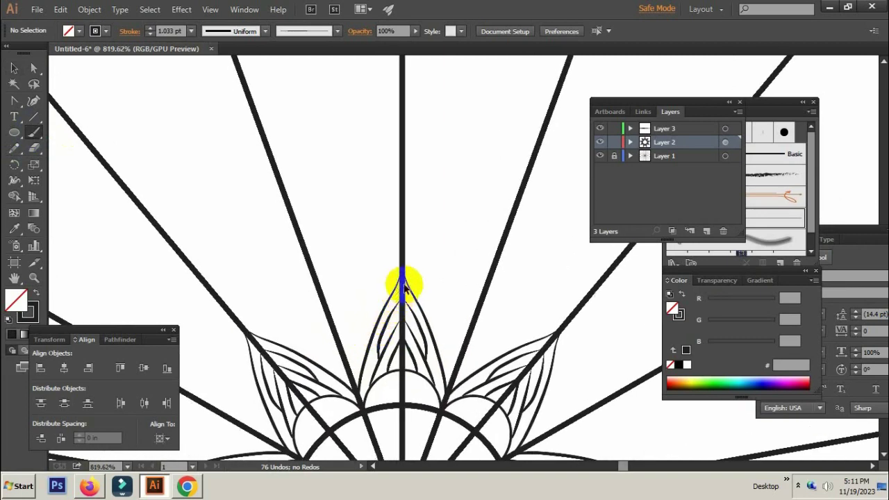
{"action": "left_click_drag", "start_coordinate": [404, 287], "coordinate": [412, 304]}
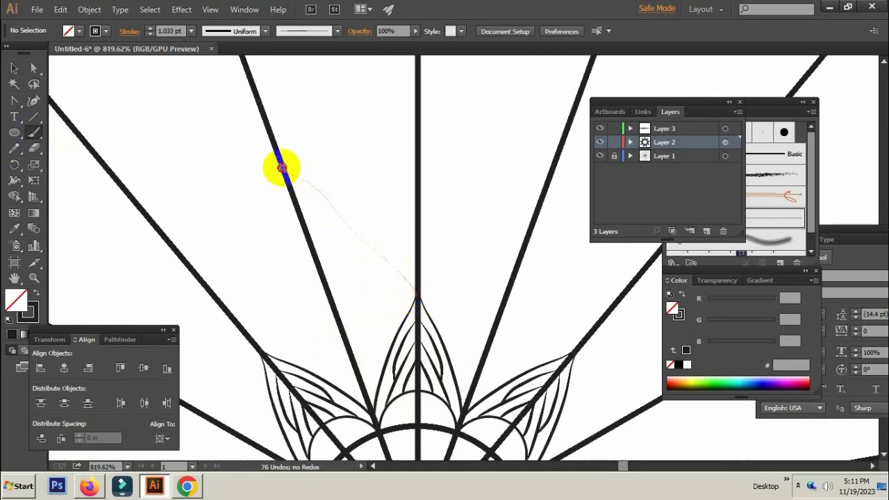
{"action": "left_click_drag", "start_coordinate": [415, 297], "coordinate": [282, 169]}
{"action": "key", "text": "ctrl+z"}
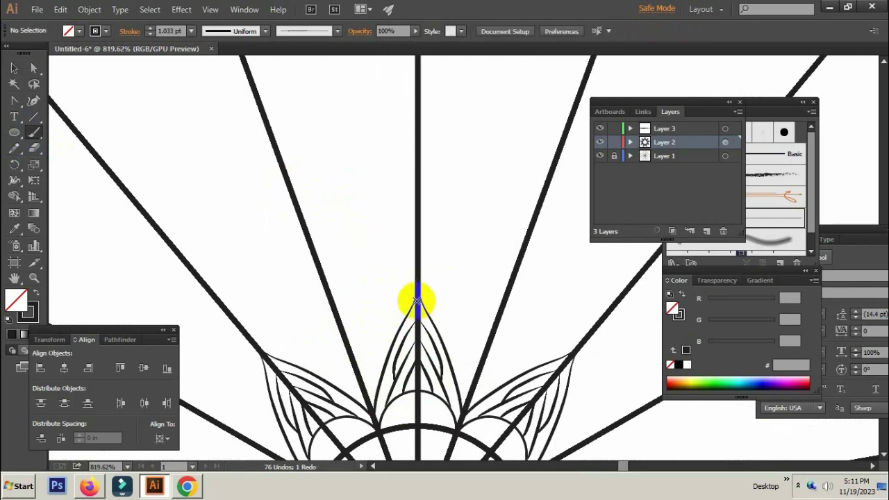
{"action": "left_click_drag", "start_coordinate": [416, 300], "coordinate": [300, 207]}
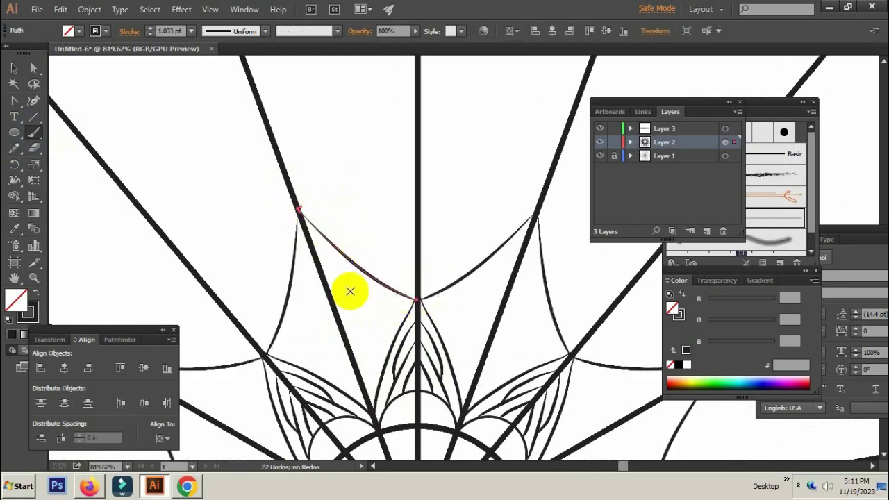
Zoom out to check the outer curves and undo the last one
{"action": "key", "text": "ctrl+minus"}
{"action": "key", "text": "ctrl+minus"}
{"action": "key", "text": "ctrl+minus"}
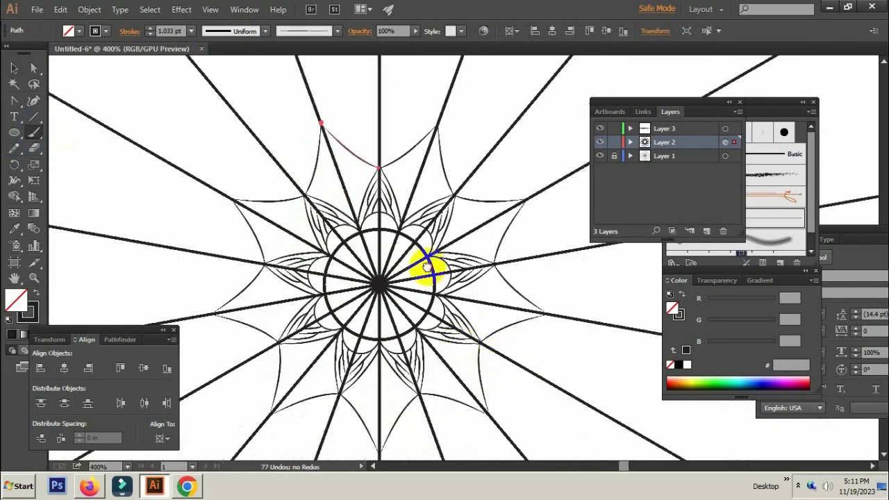
{"action": "scroll", "coordinate": [334, 178], "scroll_direction": "up", "scroll_amount": 2}
{"action": "scroll", "coordinate": [383, 255], "scroll_direction": "up", "scroll_amount": 1}
{"action": "scroll", "coordinate": [359, 248], "scroll_direction": "up", "scroll_amount": 1}
{"action": "scroll", "coordinate": [359, 248], "scroll_direction": "up", "scroll_amount": 1}
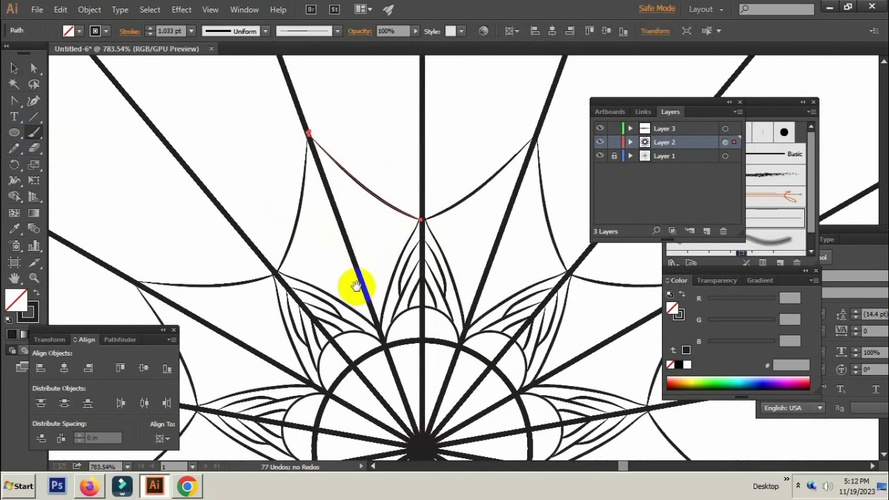
{"action": "key", "text": "ctrl+z"}
Paint a spike stroke between two petals with a tapered width profile and 3 pt weight
{"action": "scroll", "coordinate": [378, 306], "scroll_direction": "up", "scroll_amount": 1}
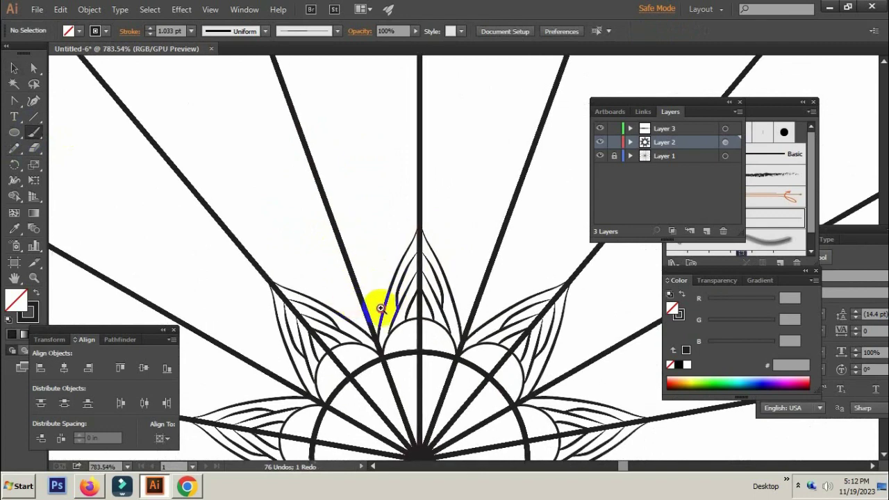
{"action": "scroll", "coordinate": [378, 314], "scroll_direction": "up", "scroll_amount": 2}
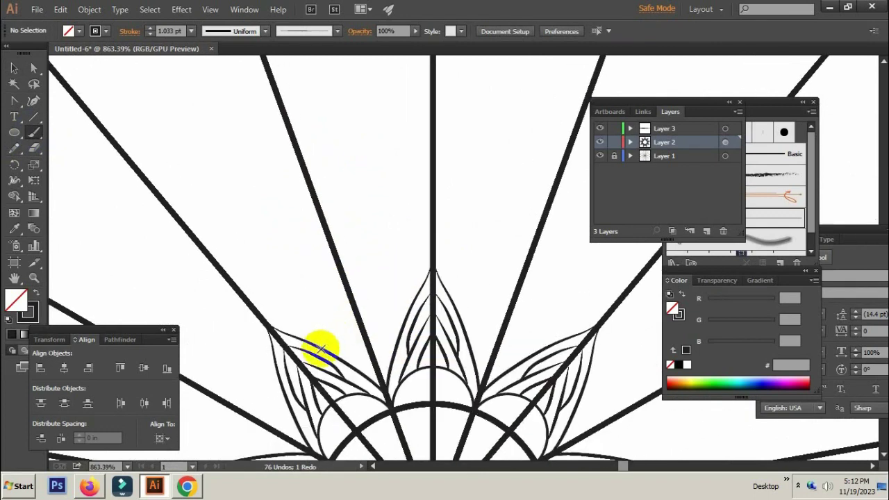
{"action": "left_click_drag", "start_coordinate": [319, 350], "coordinate": [307, 183]}
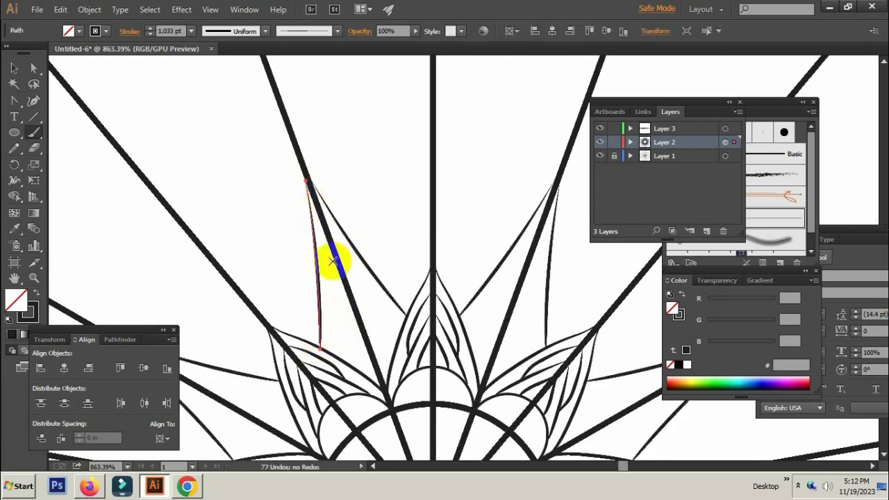
{"action": "scroll", "coordinate": [366, 319], "scroll_direction": "up", "scroll_amount": 1}
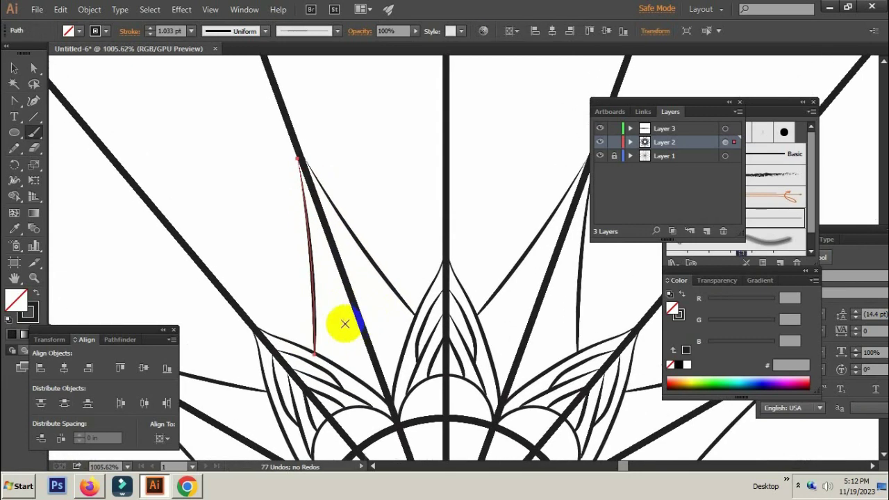
{"action": "left_click", "coordinate": [265, 30]}
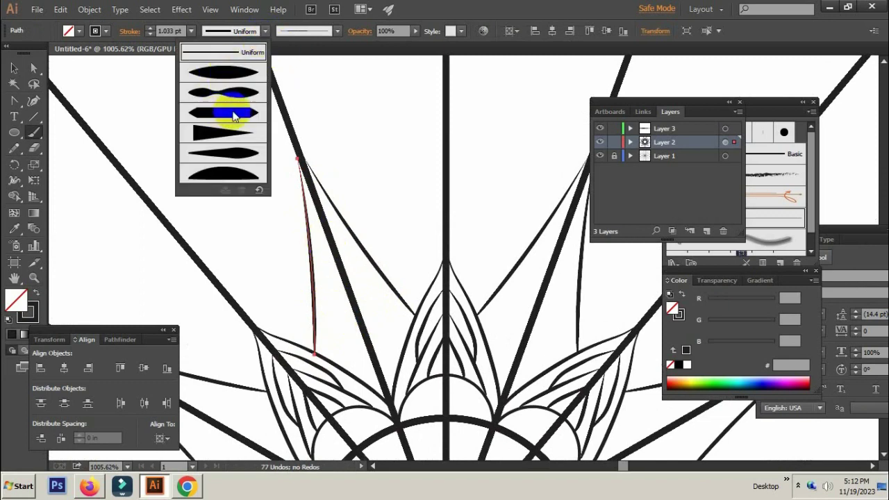
{"action": "left_click", "coordinate": [218, 136]}
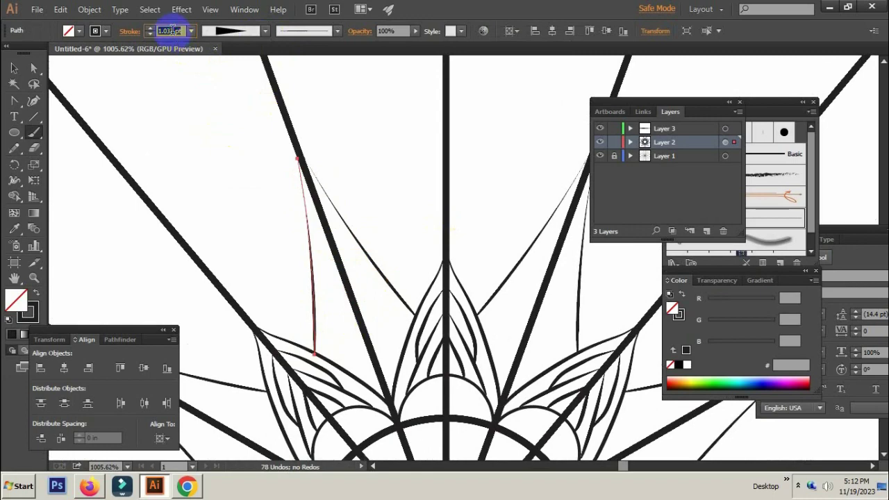
{"action": "type", "text": "3"}
{"action": "key", "text": "Return"}
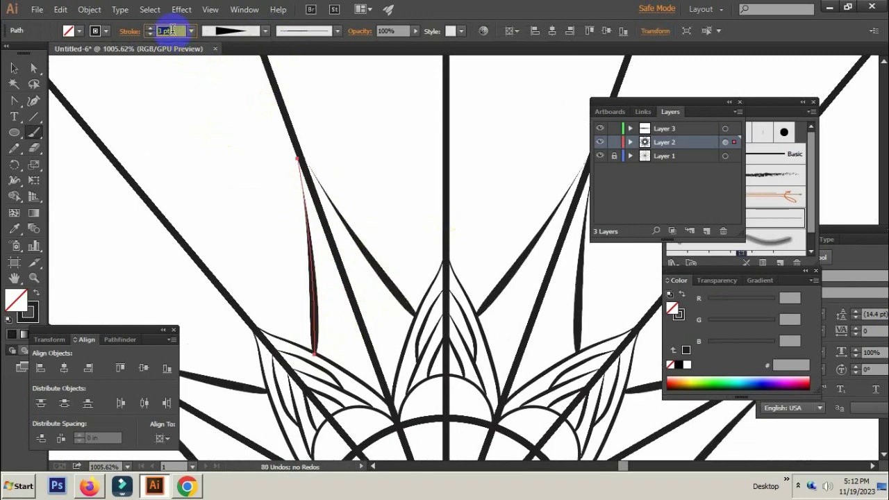
Paint additional spike strokes between the petals, redoing one misplaced stroke
{"action": "key", "text": "ctrl+minus"}
{"action": "key", "text": "ctrl+minus"}
{"action": "key", "text": "ctrl+minus"}
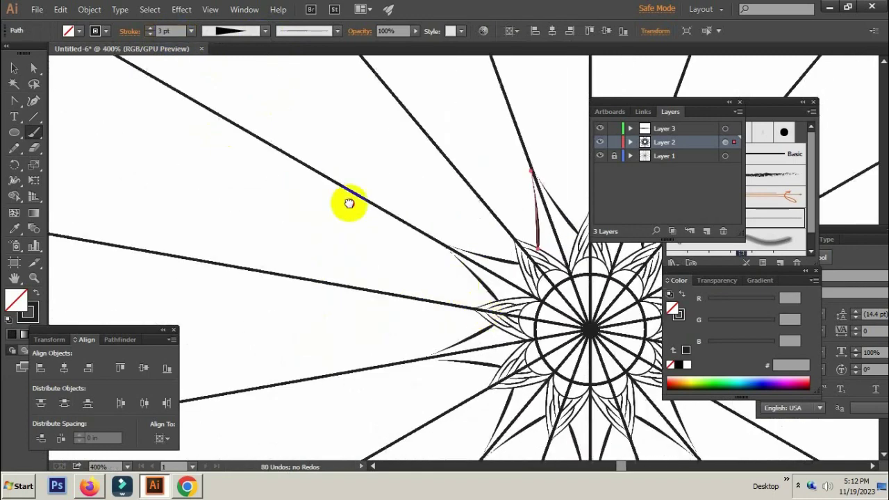
{"action": "scroll", "coordinate": [422, 248], "scroll_direction": "up", "scroll_amount": 2}
{"action": "scroll", "coordinate": [341, 204], "scroll_direction": "up", "scroll_amount": 3}
{"action": "scroll", "coordinate": [352, 252], "scroll_direction": "up", "scroll_amount": 2}
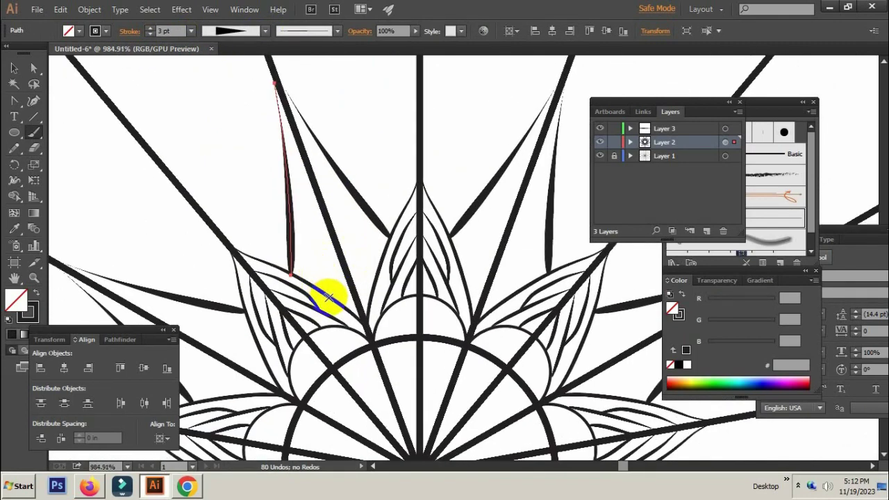
{"action": "mouse_move", "coordinate": [328, 297]}
{"action": "left_mouse_down"}
{"action": "mouse_move", "coordinate": [331, 228]}
{"action": "mouse_move", "coordinate": [350, 273]}
{"action": "mouse_move", "coordinate": [333, 273]}
{"action": "left_mouse_up"}
{"action": "scroll", "coordinate": [334, 274], "scroll_direction": "up", "scroll_amount": 1}
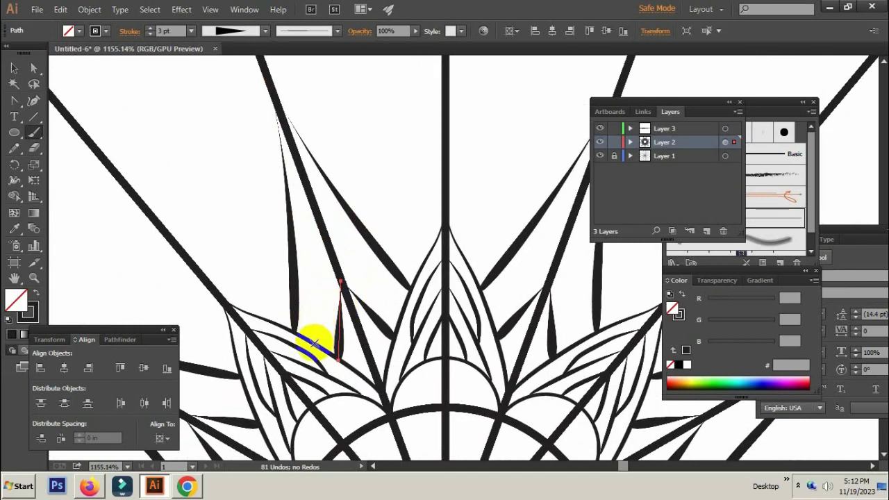
{"action": "mouse_move", "coordinate": [319, 209]}
{"action": "left_mouse_down"}
{"action": "mouse_move", "coordinate": [308, 326]}
{"action": "mouse_move", "coordinate": [313, 205]}
{"action": "left_mouse_up"}
{"action": "key", "text": "ctrl+z"}
{"action": "left_click_drag", "start_coordinate": [479, 288], "coordinate": [486, 277]}
{"action": "scroll", "coordinate": [486, 276], "scroll_direction": "down", "scroll_amount": 6}
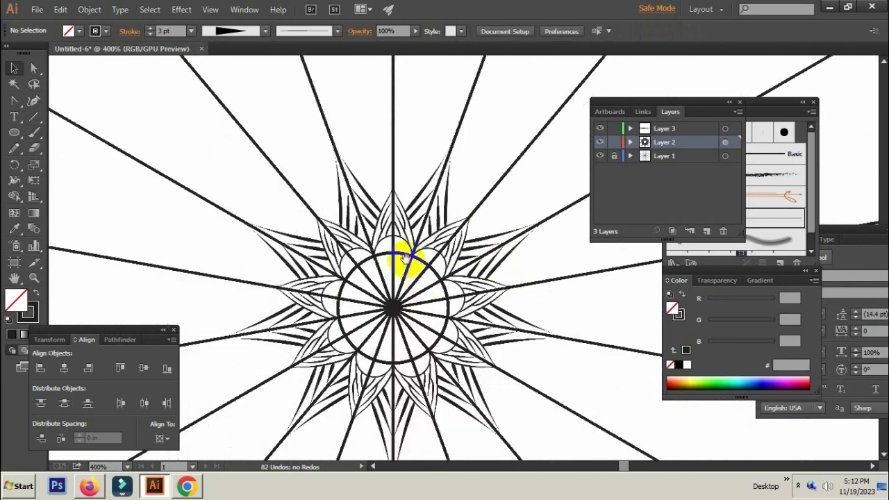
Draw a small circle inside a rounded petal so solid dots repeat around the centre
{"action": "scroll", "coordinate": [313, 230], "scroll_direction": "up", "scroll_amount": 4}
{"action": "scroll", "coordinate": [313, 230], "scroll_direction": "up", "scroll_amount": 1}
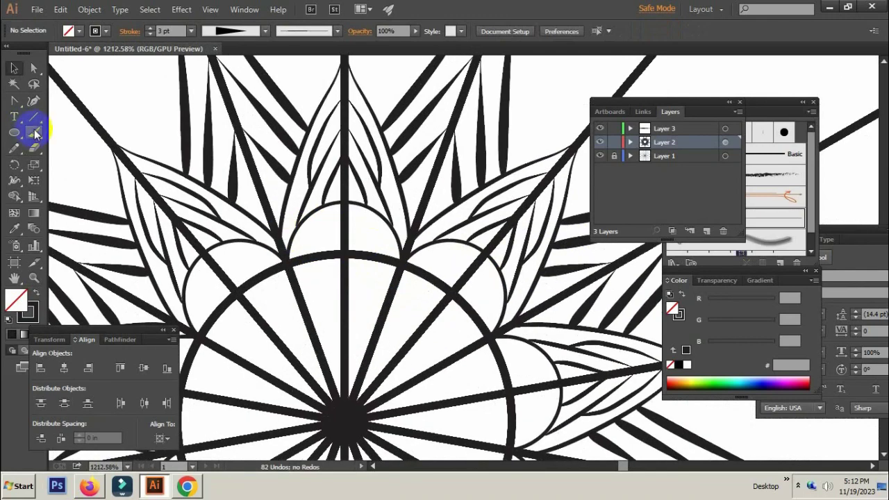
{"action": "scroll", "coordinate": [308, 248], "scroll_direction": "up", "scroll_amount": 1}
{"action": "left_click", "coordinate": [15, 132]}
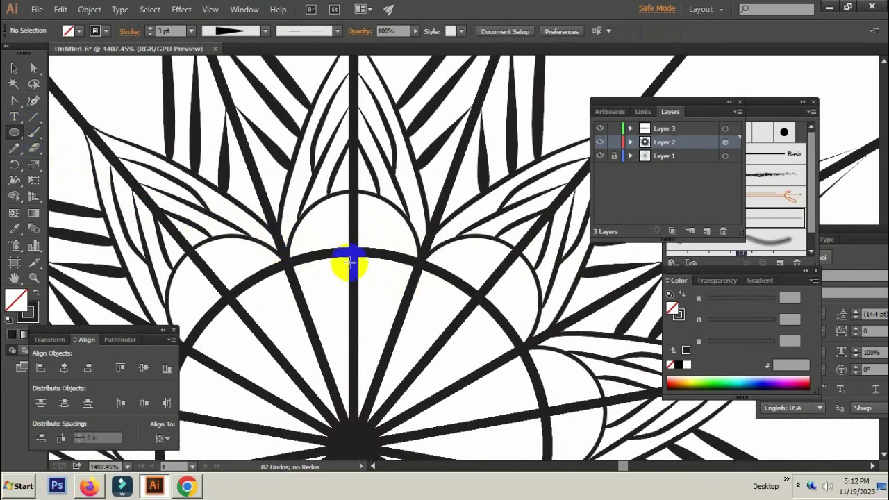
{"action": "left_click_drag", "start_coordinate": [349, 262], "coordinate": [330, 236]}
{"action": "key", "text": "v"}
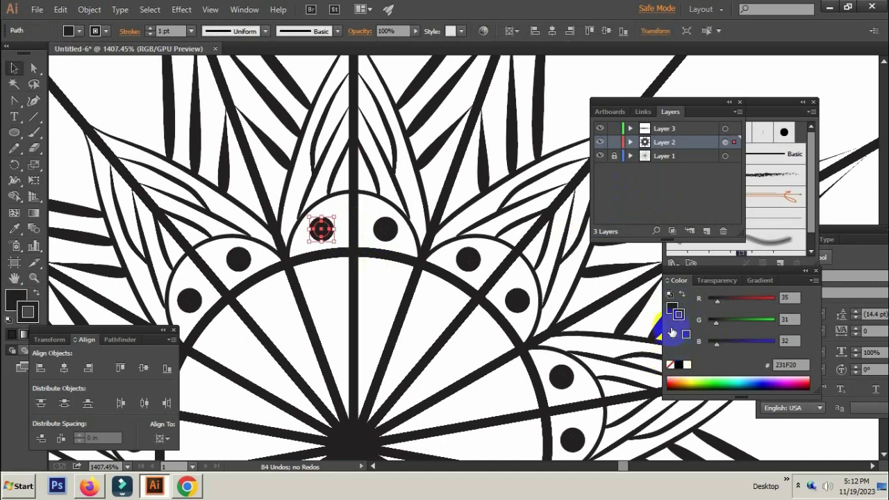
{"action": "left_click", "coordinate": [660, 319]}
{"action": "scroll", "coordinate": [466, 268], "scroll_direction": "down", "scroll_amount": 3}
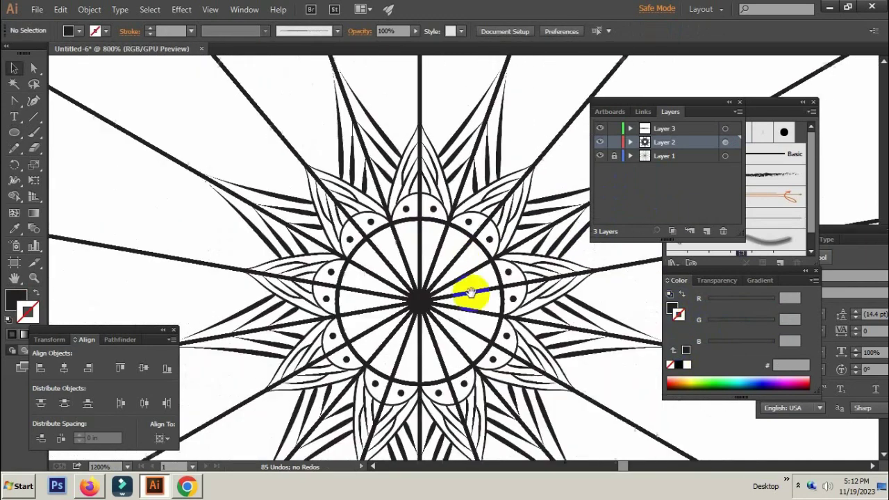
{"action": "scroll", "coordinate": [470, 291], "scroll_direction": "up", "scroll_amount": 1}
{"action": "scroll", "coordinate": [477, 273], "scroll_direction": "up", "scroll_amount": 1}
{"action": "scroll", "coordinate": [473, 258], "scroll_direction": "up", "scroll_amount": 1}
{"action": "scroll", "coordinate": [487, 278], "scroll_direction": "up", "scroll_amount": 1}
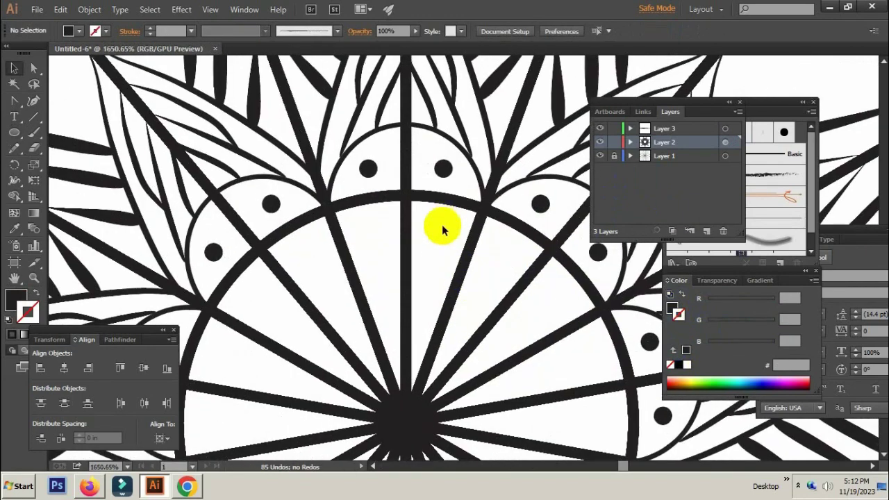
{"action": "scroll", "coordinate": [445, 283], "scroll_direction": "down", "scroll_amount": 1}
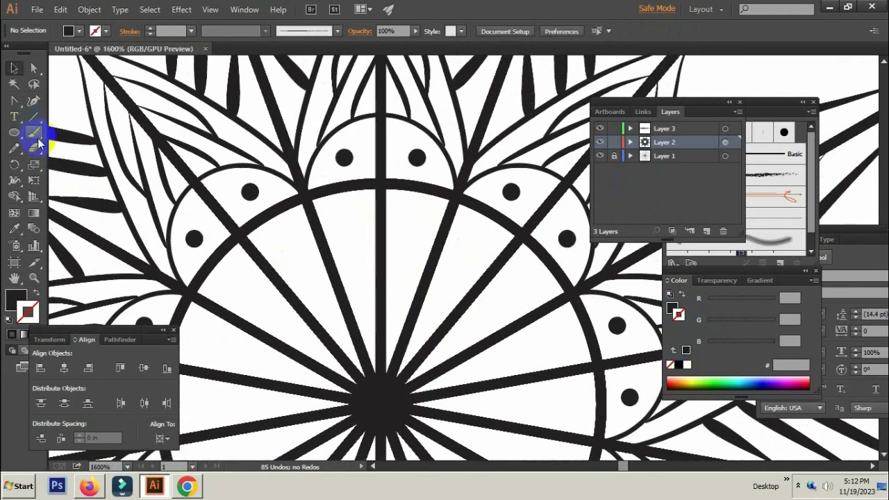
Paint a tapered spoke inside the central circle with the Paintbrush
{"action": "left_click", "coordinate": [383, 356]}
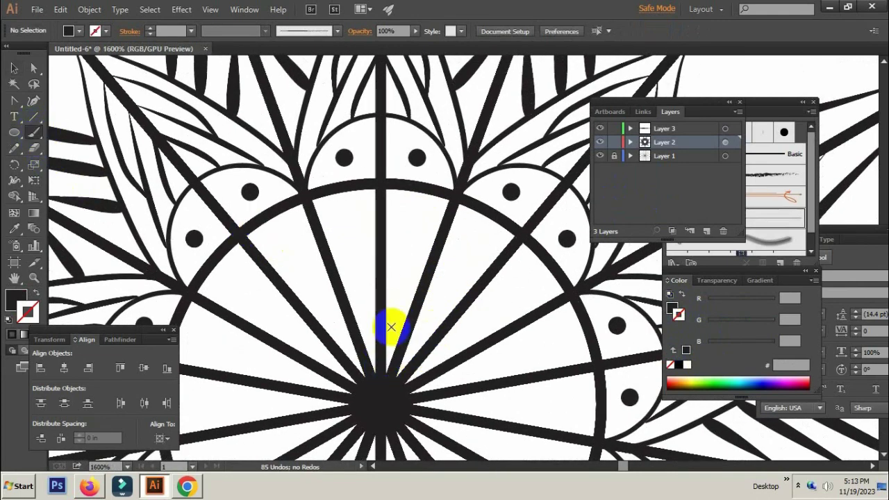
{"action": "left_click", "coordinate": [375, 351]}
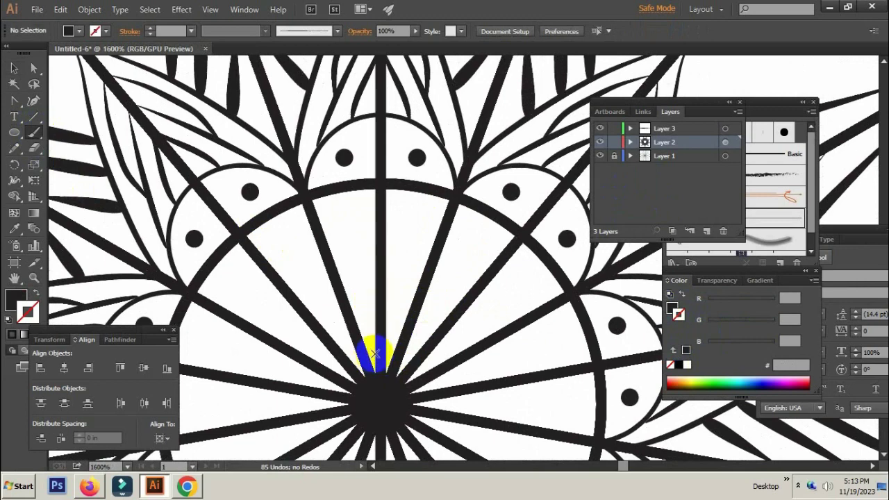
{"action": "left_click_drag", "start_coordinate": [337, 206], "coordinate": [368, 368]}
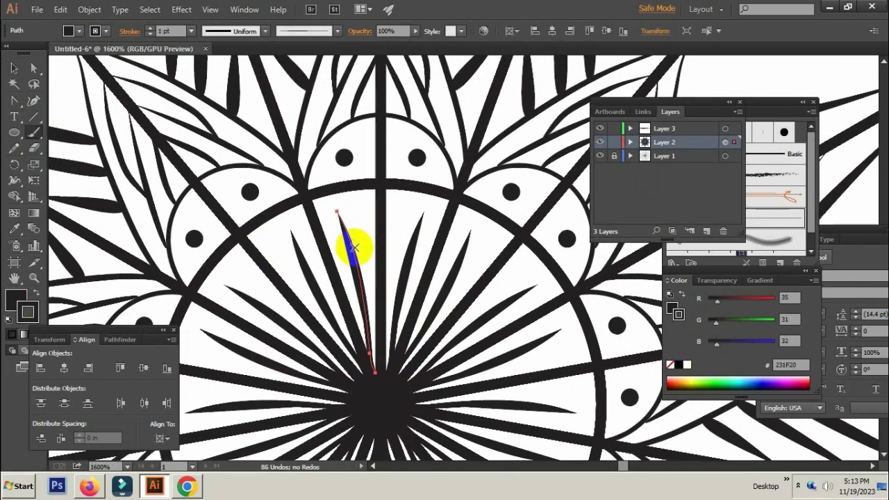
{"action": "left_click", "coordinate": [437, 313], "text": "ctrl+alt"}
{"action": "scroll", "coordinate": [437, 313], "scroll_direction": "down", "scroll_amount": 2}
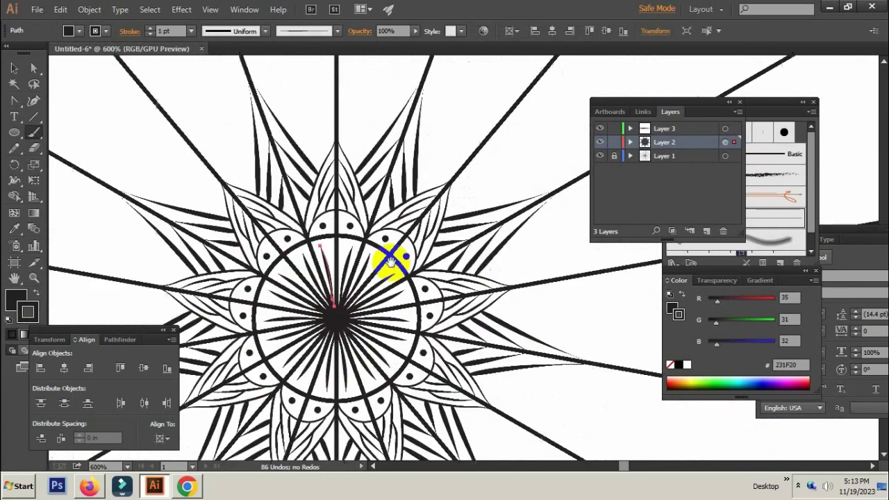
{"action": "left_click_drag", "start_coordinate": [387, 257], "coordinate": [388, 285]}
{"action": "scroll", "coordinate": [329, 288], "scroll_direction": "up", "scroll_amount": 2}
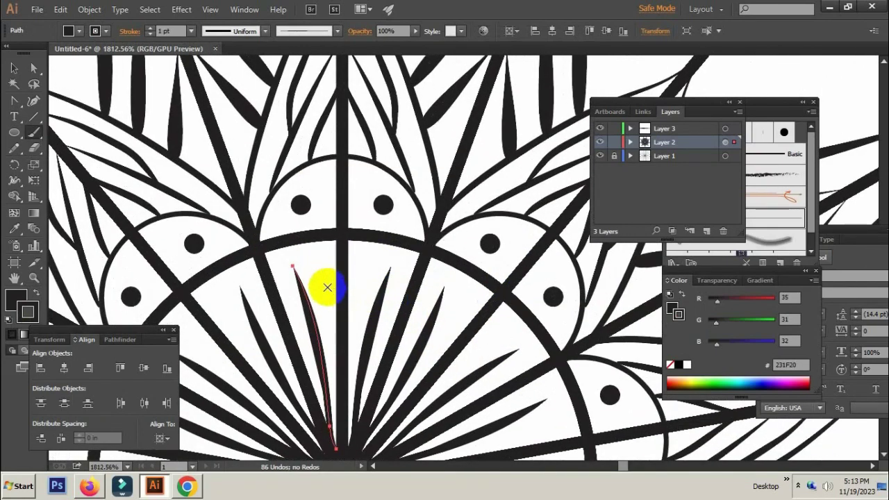
Add a small dot inside the central circle's edge and make Layer 1 visible again
{"action": "left_click", "coordinate": [14, 67]}
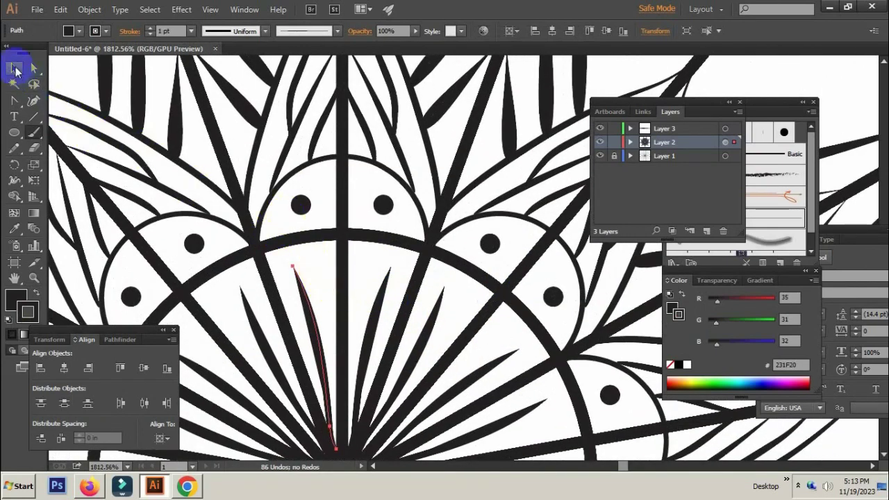
{"action": "left_click", "coordinate": [312, 254]}
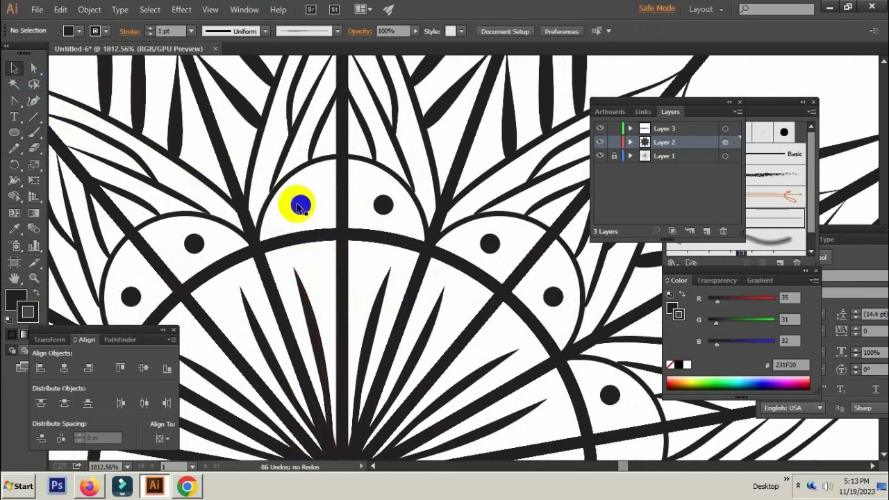
{"action": "left_click", "coordinate": [314, 271]}
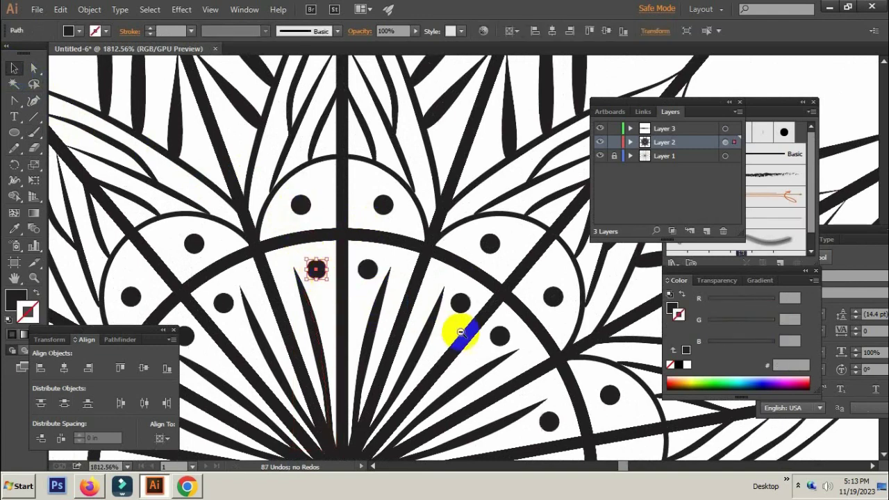
{"action": "scroll", "coordinate": [456, 329], "scroll_direction": "down", "scroll_amount": 3}
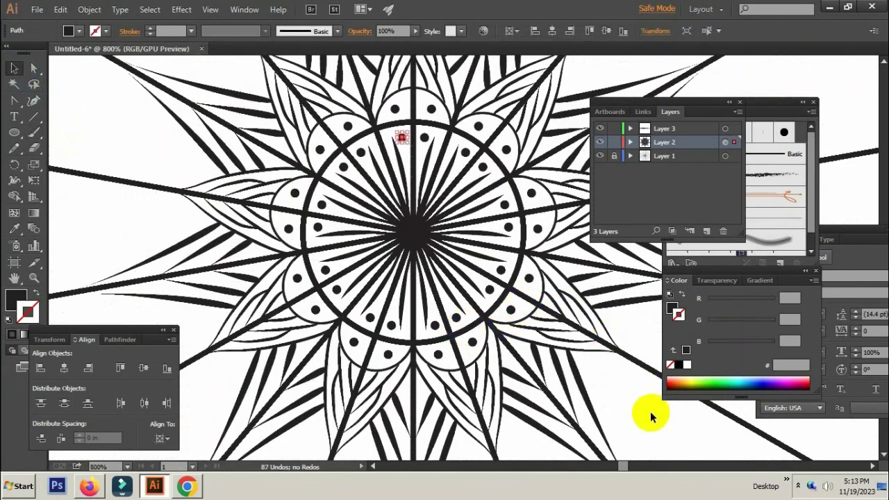
{"action": "scroll", "coordinate": [526, 228], "scroll_direction": "down", "scroll_amount": 2}
{"action": "scroll", "coordinate": [499, 234], "scroll_direction": "down", "scroll_amount": 2}
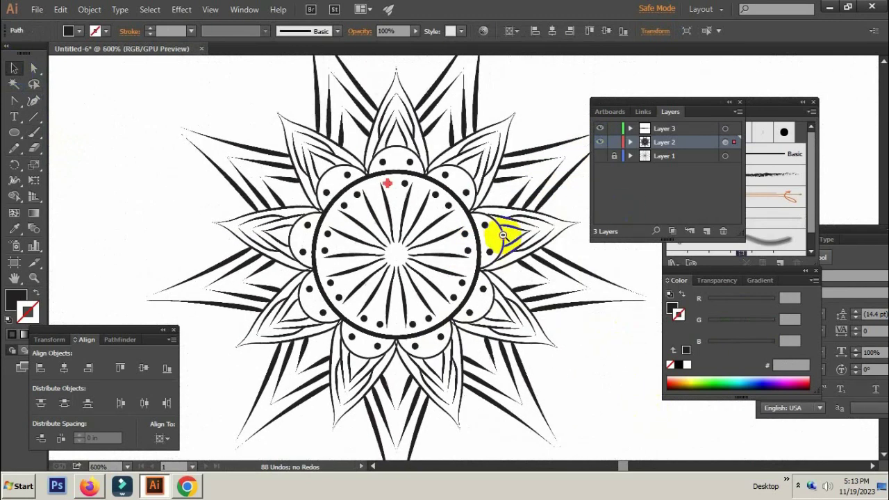
{"action": "left_click", "coordinate": [526, 353]}
{"action": "scroll", "coordinate": [452, 252], "scroll_direction": "up", "scroll_amount": 3}
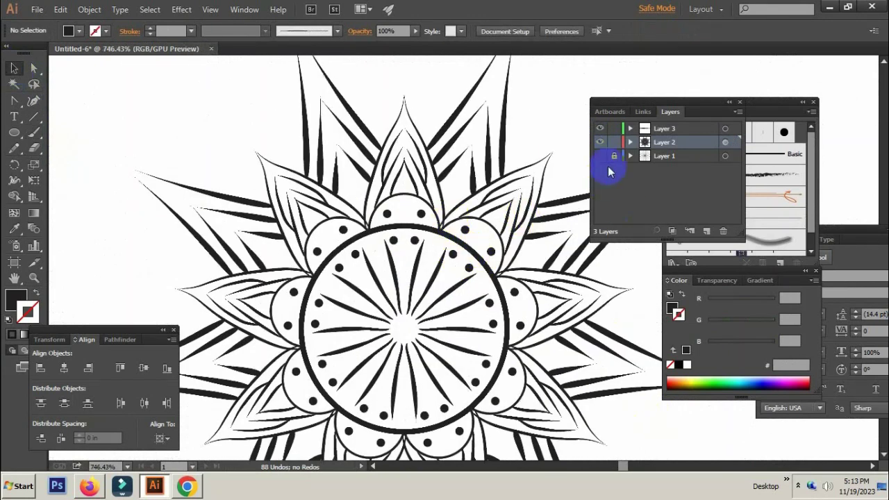
{"action": "left_click", "coordinate": [599, 156]}
{"action": "scroll", "coordinate": [458, 208], "scroll_direction": "up", "scroll_amount": 5}
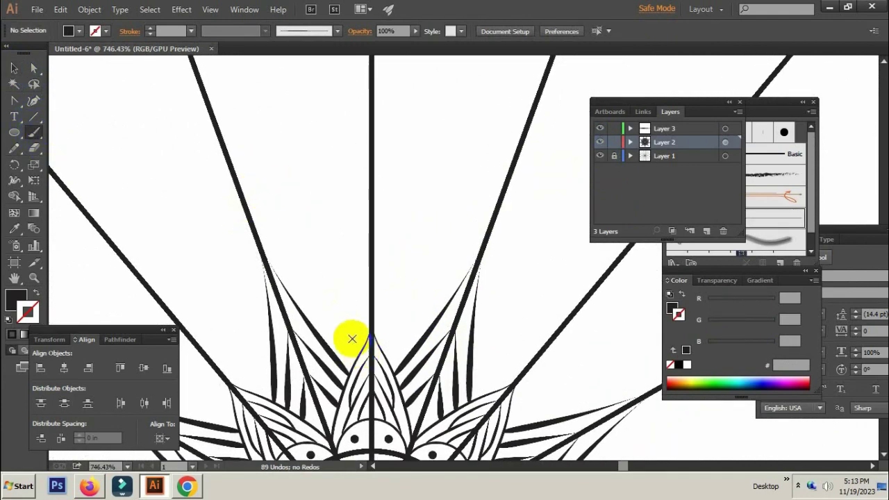
Paint a curved petal stroke around the rays and set its fill to None
{"action": "scroll", "coordinate": [371, 336], "scroll_direction": "up", "scroll_amount": 1}
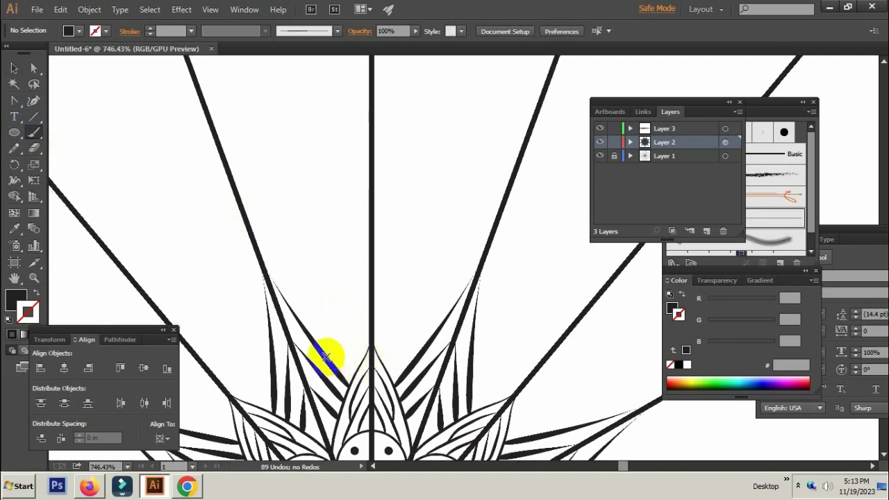
{"action": "left_click_drag", "start_coordinate": [326, 356], "coordinate": [240, 214]}
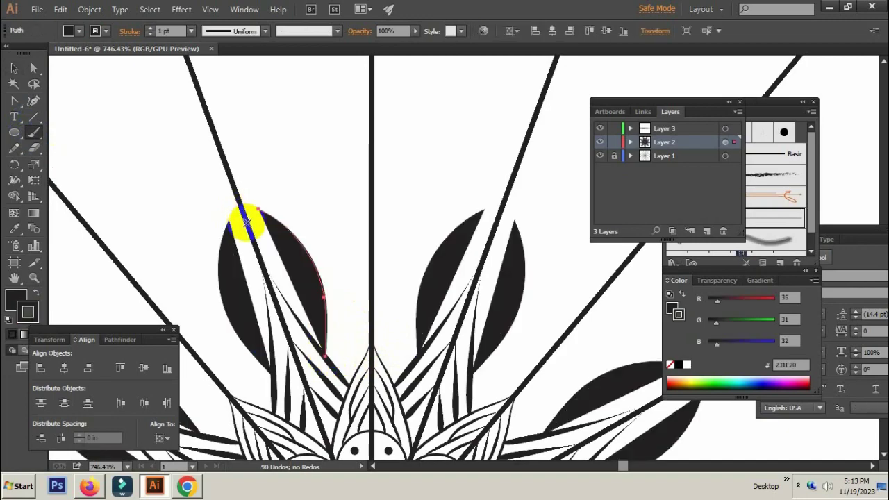
{"action": "left_click", "coordinate": [451, 310], "text": "ctrl+alt"}
{"action": "left_click", "coordinate": [446, 304], "text": "ctrl+alt"}
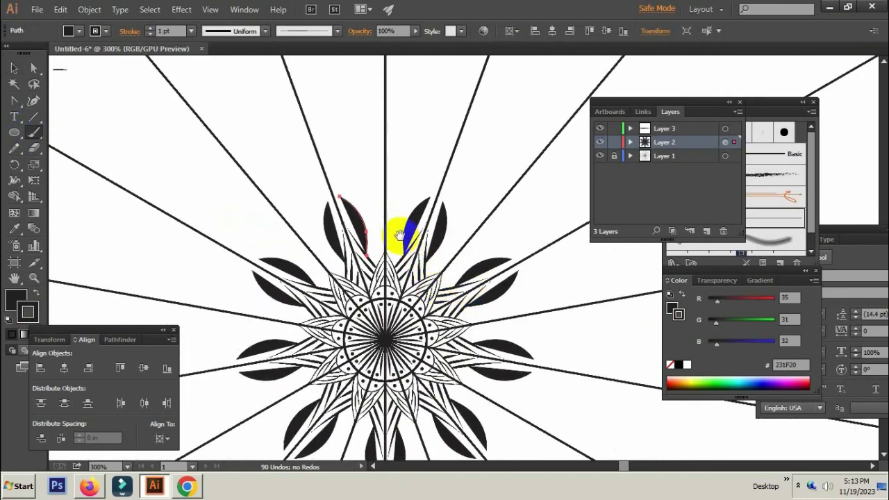
{"action": "scroll", "coordinate": [399, 234], "scroll_direction": "up", "scroll_amount": 2}
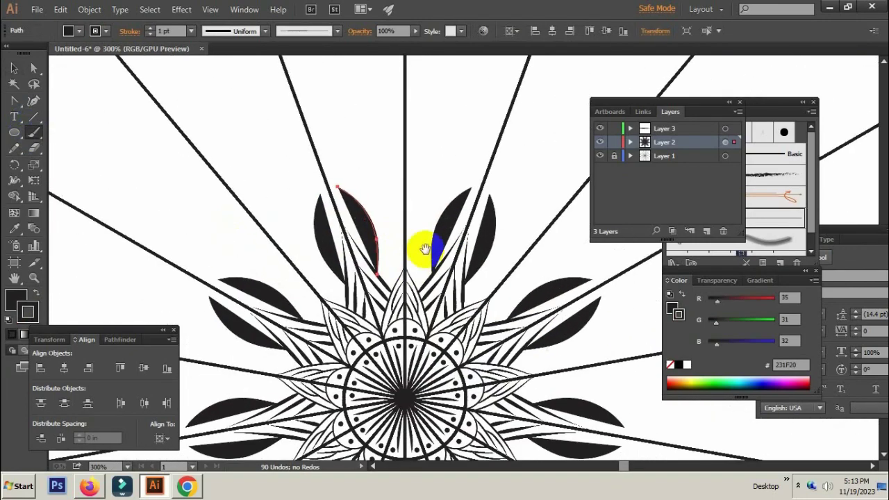
{"action": "left_click", "coordinate": [670, 364]}
{"action": "scroll", "coordinate": [369, 280], "scroll_direction": "up", "scroll_amount": 1}
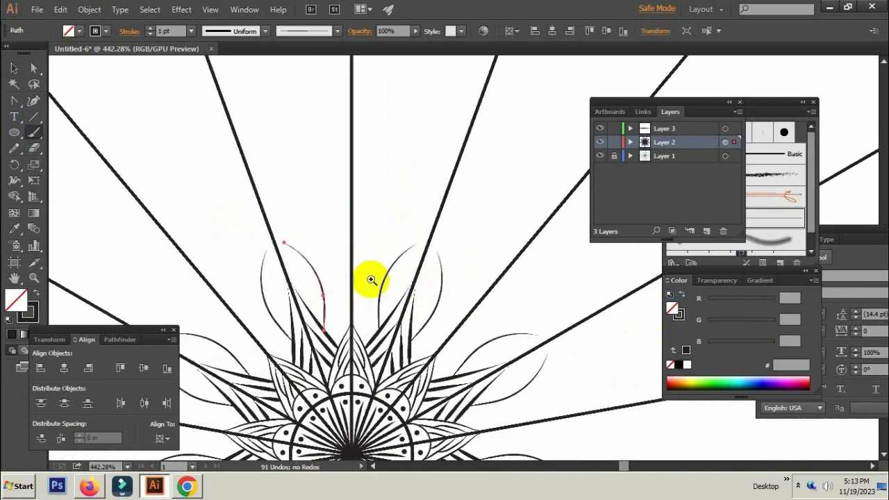
{"action": "scroll", "coordinate": [357, 299], "scroll_direction": "up", "scroll_amount": 1}
Undo a trial reshape, then give the petal outline curves a 3 pt stroke
{"action": "scroll", "coordinate": [306, 300], "scroll_direction": "up", "scroll_amount": 1}
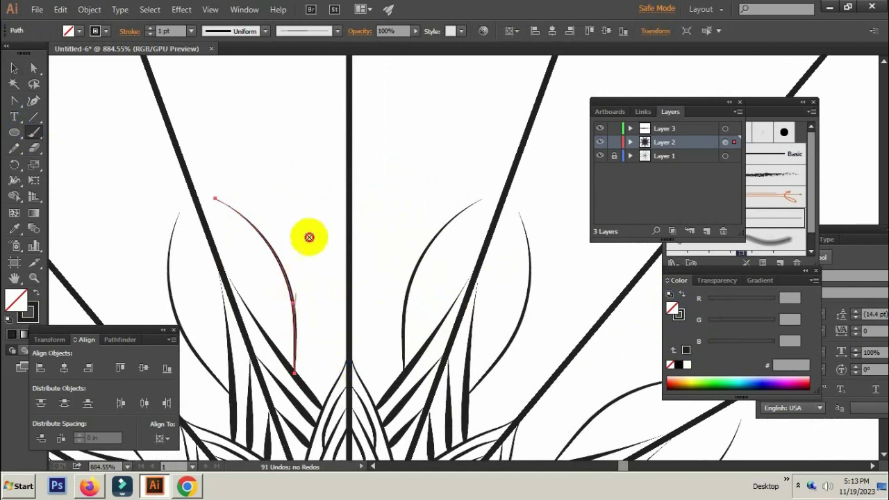
{"action": "left_click_drag", "start_coordinate": [294, 313], "coordinate": [354, 192]}
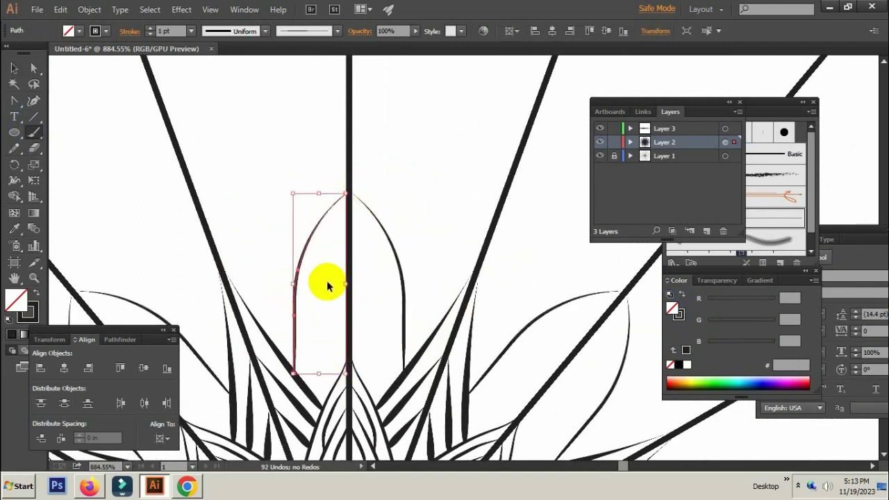
{"action": "key", "text": "ctrl+z"}
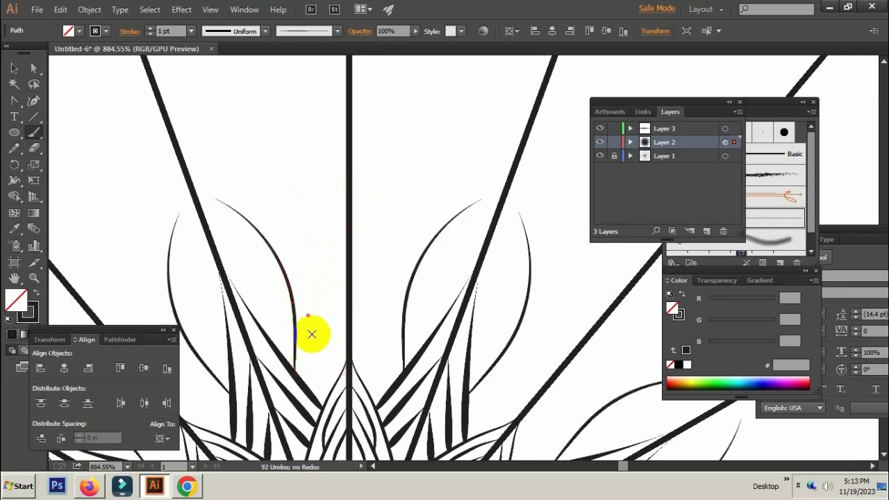
{"action": "key", "text": "ctrl+z"}
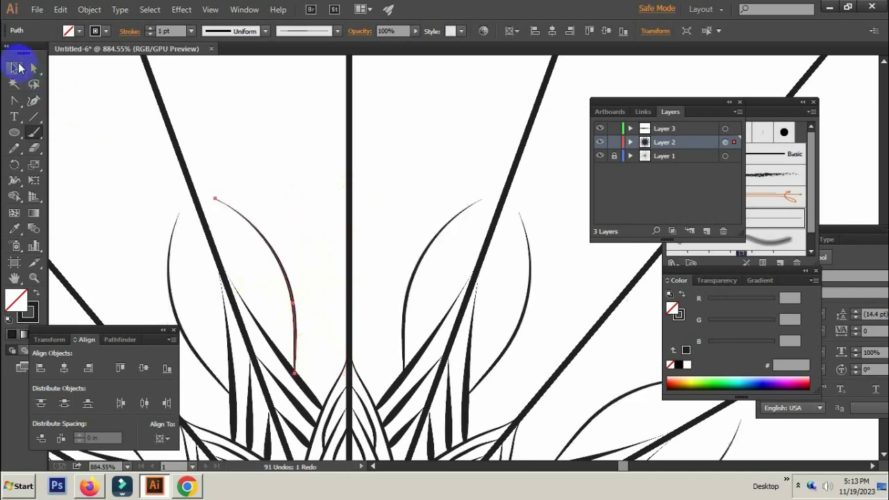
{"action": "left_click", "coordinate": [18, 67]}
{"action": "left_click", "coordinate": [33, 118]}
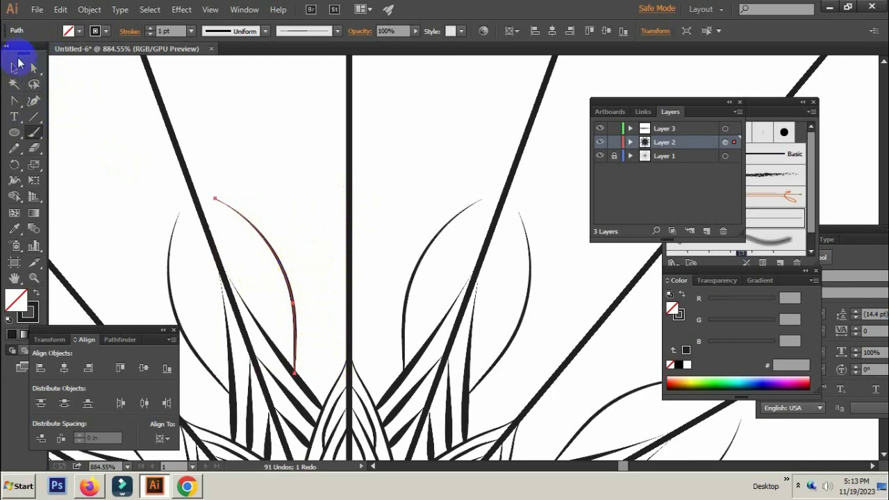
{"action": "left_click", "coordinate": [17, 64]}
{"action": "left_click", "coordinate": [266, 153]}
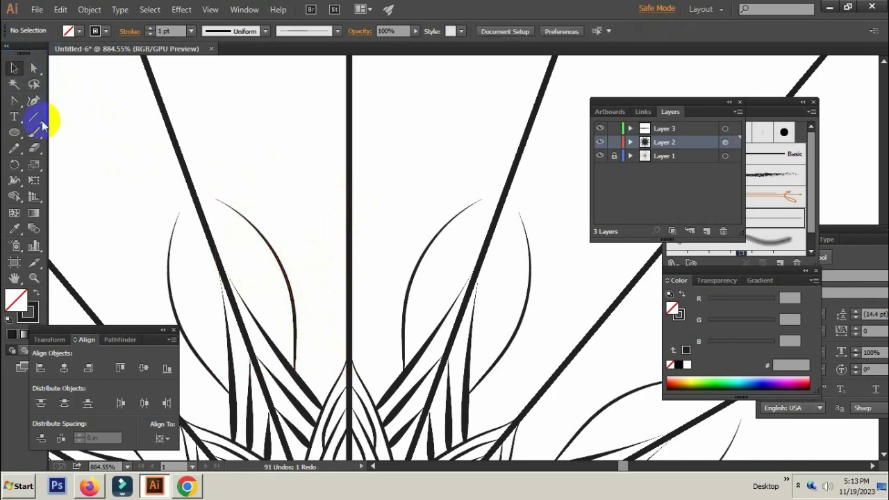
{"action": "left_click_drag", "start_coordinate": [268, 217], "coordinate": [234, 224]}
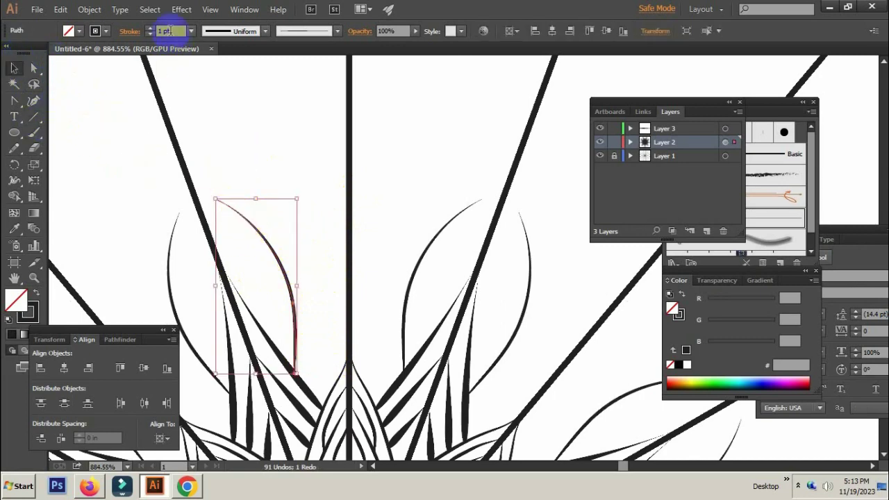
{"action": "type", "text": "3"}
{"action": "key", "text": "Return"}
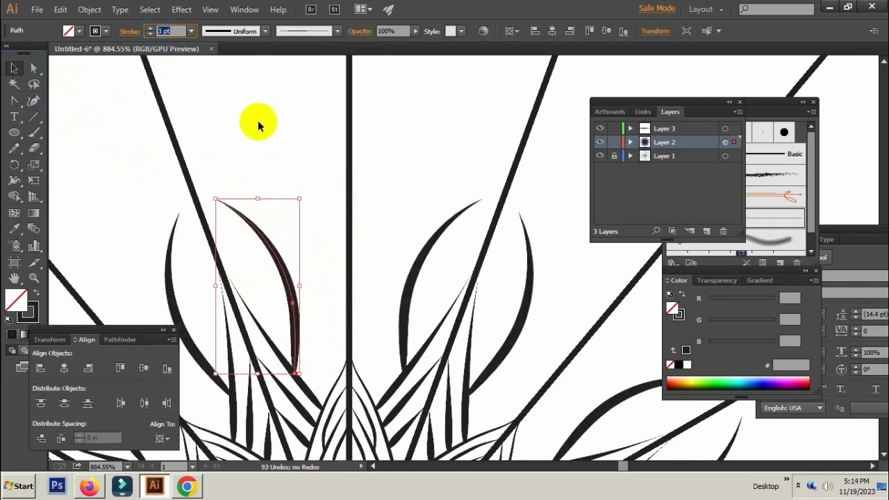
{"action": "left_click", "coordinate": [315, 231]}
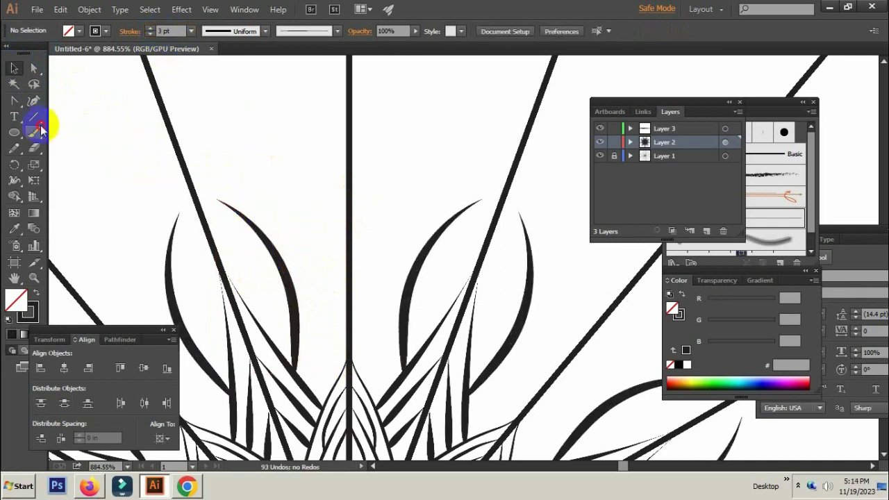
Paint a pointed leaf stroke rising to meet the centre line
{"action": "scroll", "coordinate": [351, 339], "scroll_direction": "up", "scroll_amount": 1}
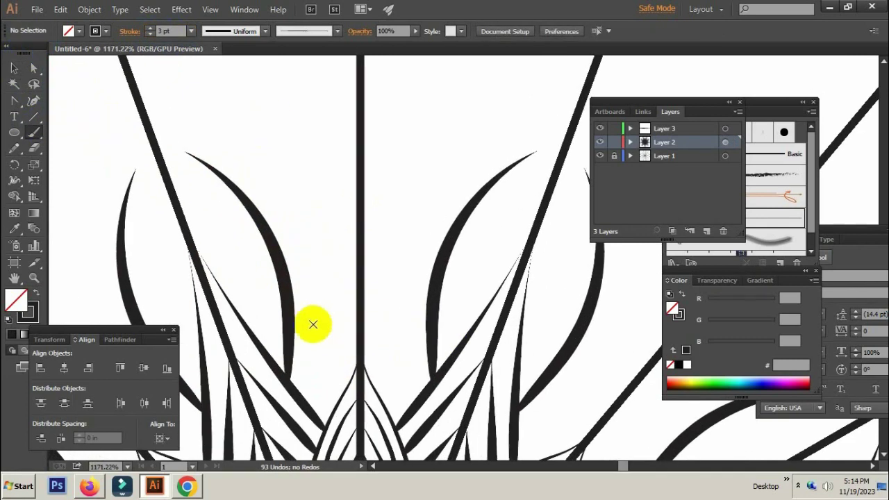
{"action": "left_click_drag", "start_coordinate": [284, 278], "coordinate": [290, 263]}
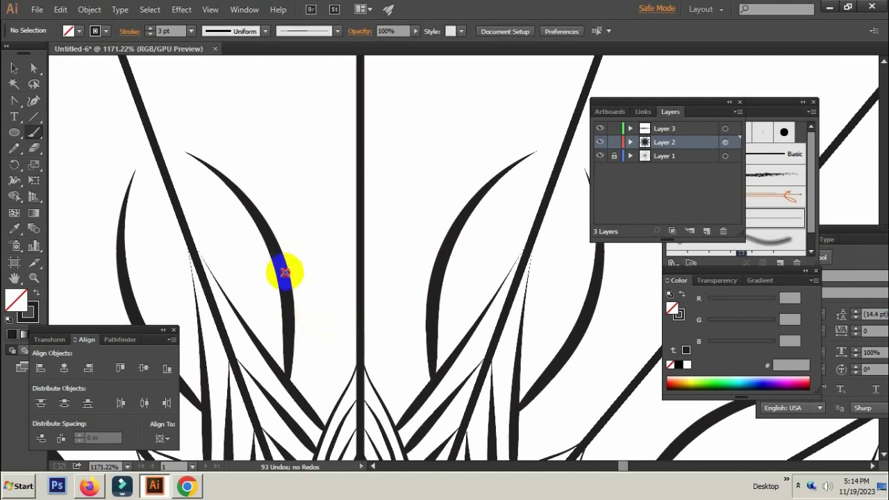
{"action": "left_click_drag", "start_coordinate": [284, 273], "coordinate": [358, 196]}
{"action": "left_click_drag", "start_coordinate": [359, 197], "coordinate": [373, 202]}
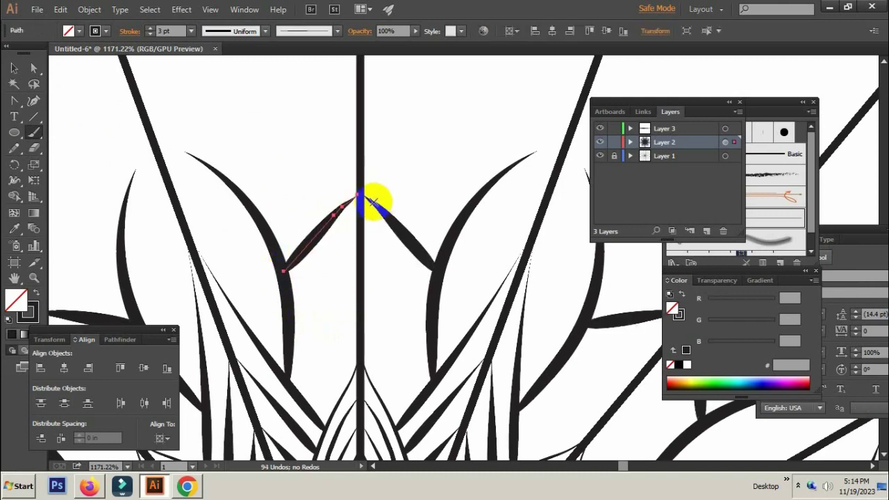
Repaint the pointed leaf stroke longer so its tip reaches higher up the ray
{"action": "key", "text": "ctrl+z"}
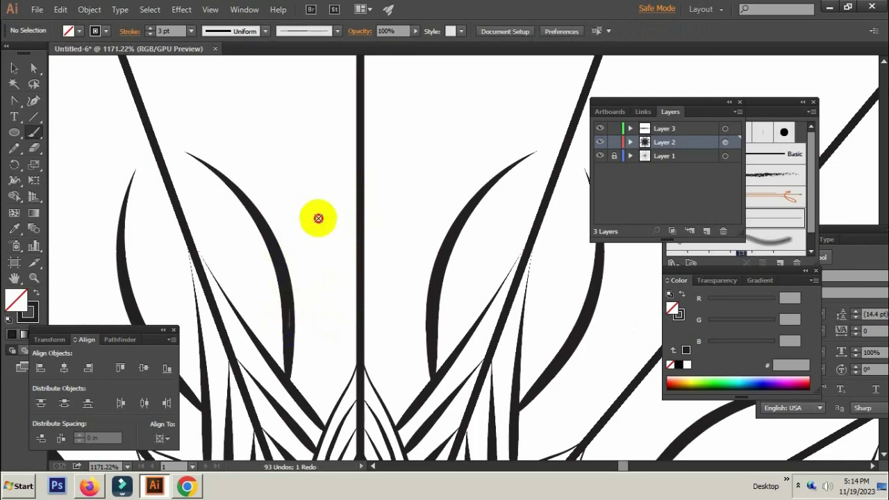
{"action": "mouse_move", "coordinate": [289, 326]}
{"action": "left_mouse_down"}
{"action": "mouse_move", "coordinate": [359, 150]}
{"action": "mouse_move", "coordinate": [492, 297]}
{"action": "left_mouse_up"}
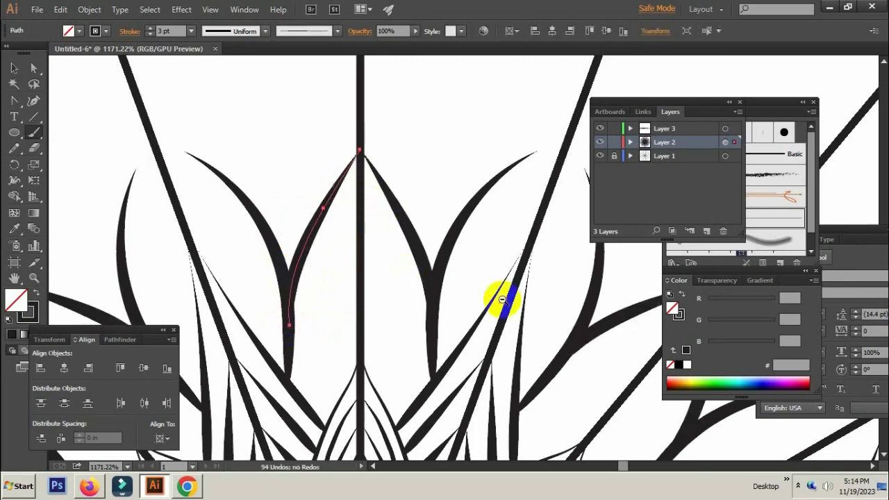
{"action": "key", "text": "ctrl+minus"}
{"action": "key", "text": "ctrl+minus"}
{"action": "key", "text": "ctrl+minus"}
{"action": "key", "text": "ctrl+minus"}
{"action": "scroll", "coordinate": [488, 268], "scroll_direction": "up", "scroll_amount": 1}
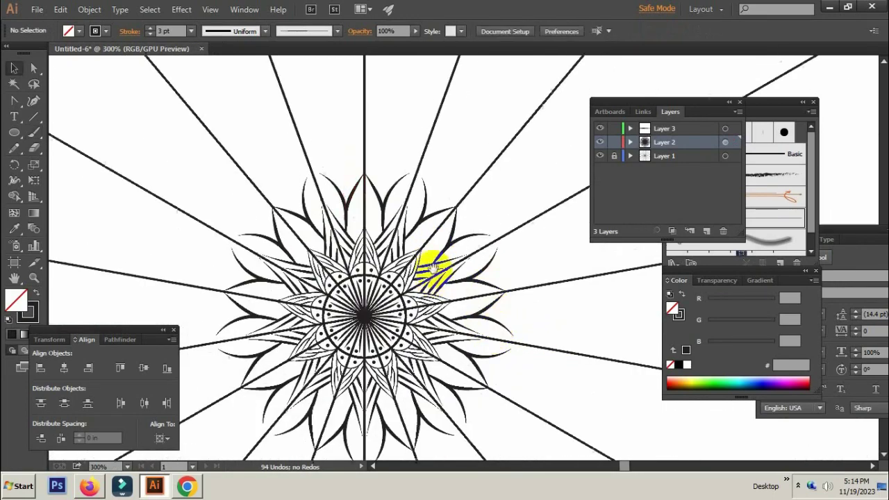
{"action": "scroll", "coordinate": [433, 254], "scroll_direction": "up", "scroll_amount": 3}
{"action": "scroll", "coordinate": [433, 254], "scroll_direction": "up", "scroll_amount": 3}
{"action": "scroll", "coordinate": [426, 302], "scroll_direction": "up", "scroll_amount": 2}
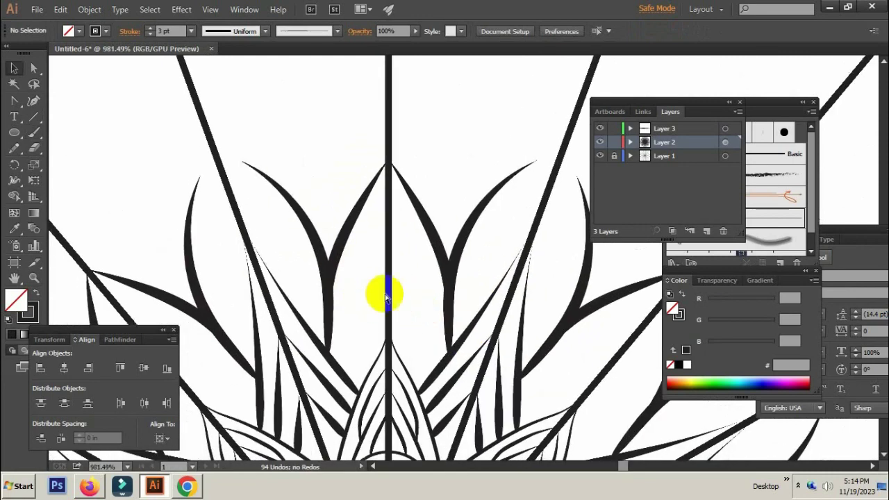
{"action": "scroll", "coordinate": [400, 298], "scroll_direction": "up", "scroll_amount": 1}
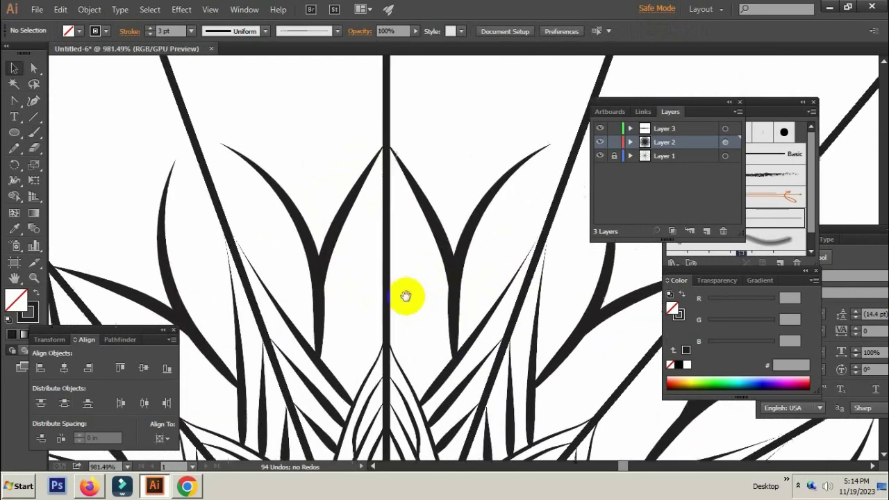
Try three Paintbrush strokes low between the leaves, undoing each one
{"action": "left_click", "coordinate": [38, 134]}
{"action": "scroll", "coordinate": [365, 330], "scroll_direction": "up", "scroll_amount": 1}
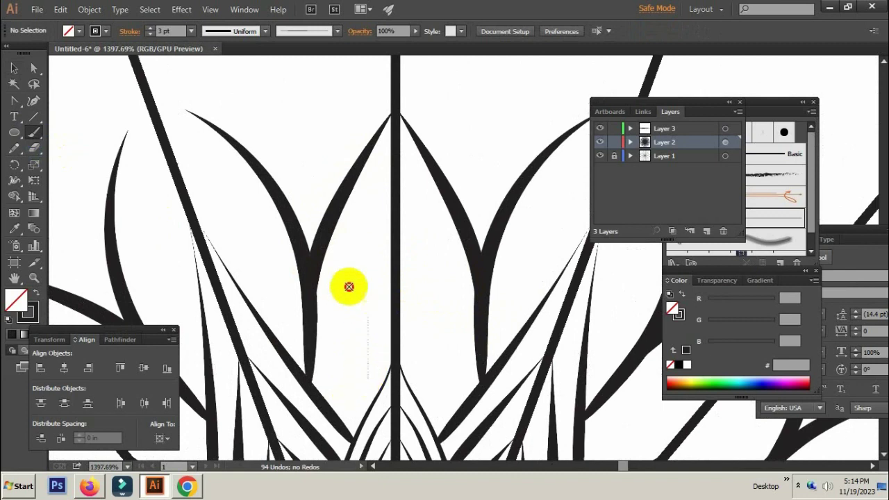
{"action": "left_click_drag", "start_coordinate": [335, 276], "coordinate": [368, 375]}
{"action": "key", "text": "ctrl+z"}
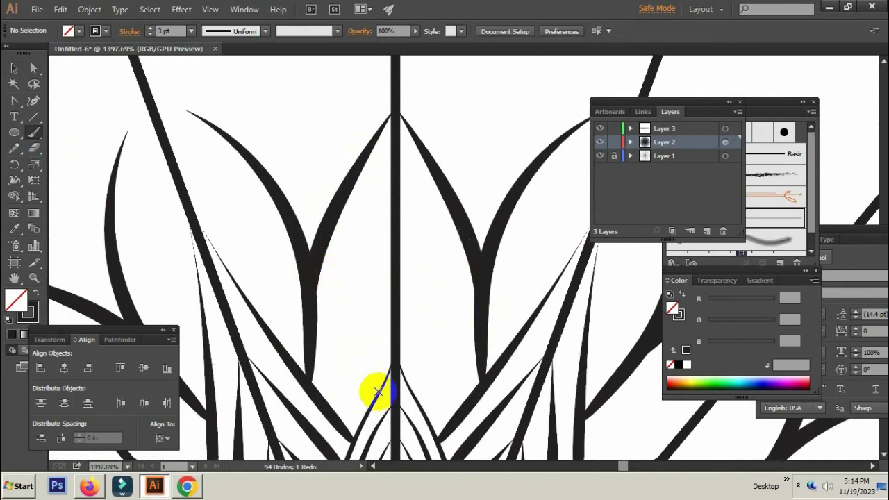
{"action": "left_click_drag", "start_coordinate": [369, 385], "coordinate": [340, 300]}
{"action": "key", "text": "ctrl+z"}
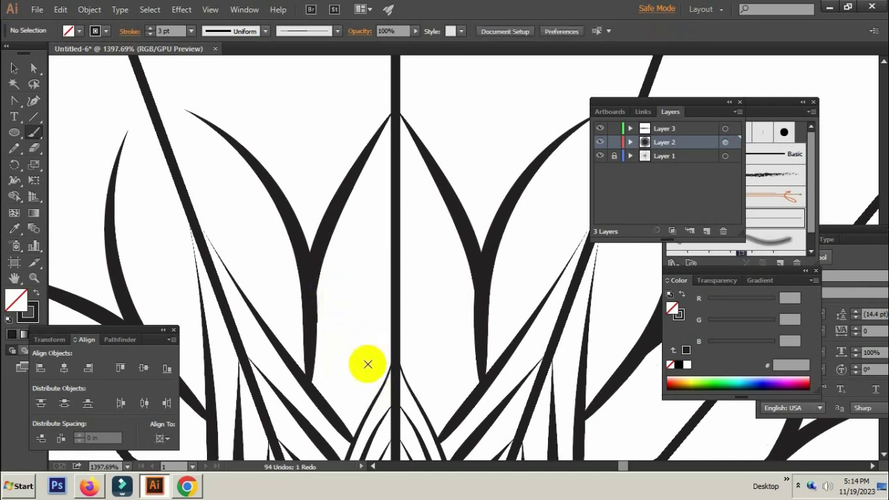
{"action": "mouse_move", "coordinate": [363, 375]}
{"action": "left_mouse_down"}
{"action": "mouse_move", "coordinate": [336, 286]}
{"action": "mouse_move", "coordinate": [351, 294]}
{"action": "left_mouse_up"}
{"action": "key", "text": "ctrl+z"}
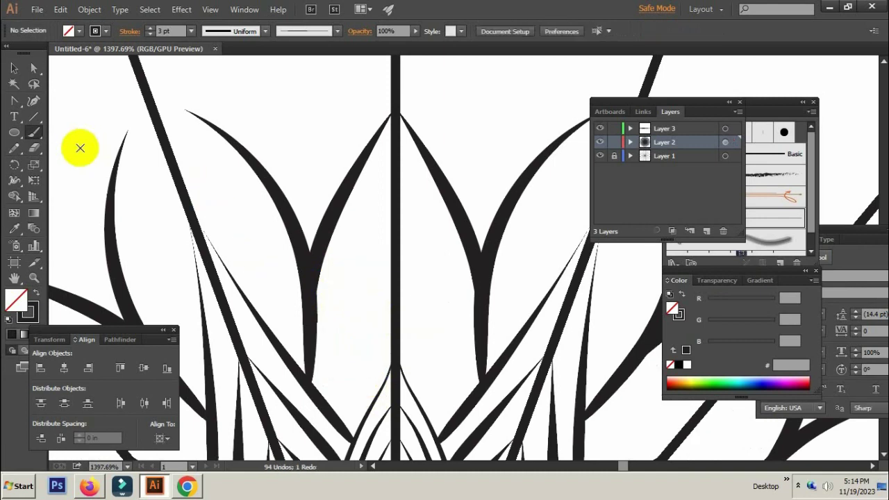
Adjust the Paintbrush settings, paint a trial curl between the leaves, then undo the extra upper curls
{"action": "double_click", "coordinate": [38, 132]}
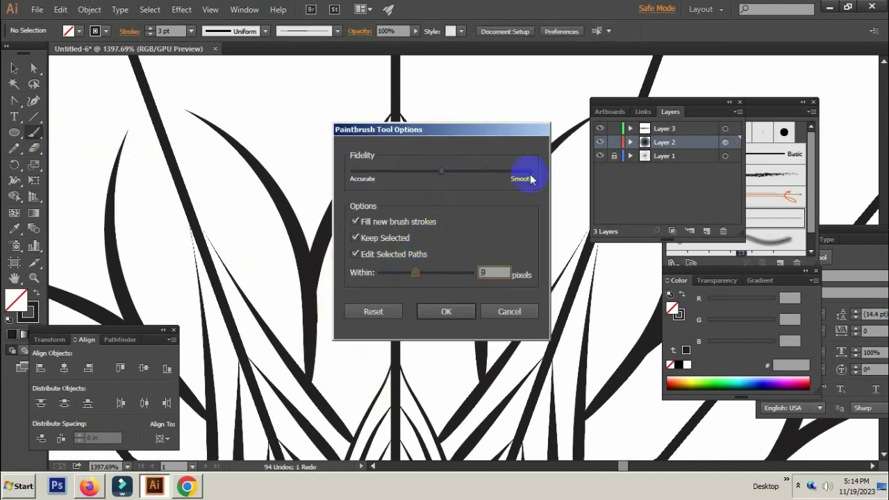
{"action": "left_click", "coordinate": [442, 312]}
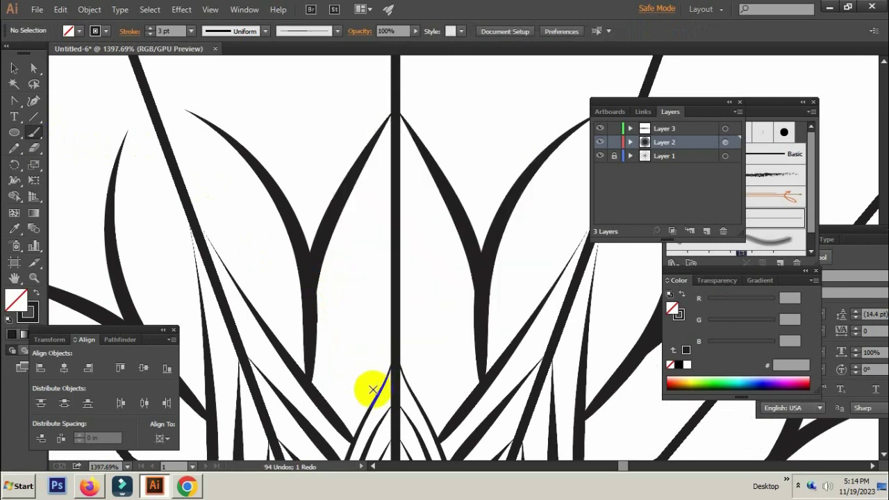
{"action": "mouse_move", "coordinate": [375, 375]}
{"action": "left_mouse_down"}
{"action": "mouse_move", "coordinate": [336, 298]}
{"action": "mouse_move", "coordinate": [382, 322]}
{"action": "mouse_move", "coordinate": [341, 286]}
{"action": "mouse_move", "coordinate": [379, 292]}
{"action": "left_mouse_up"}
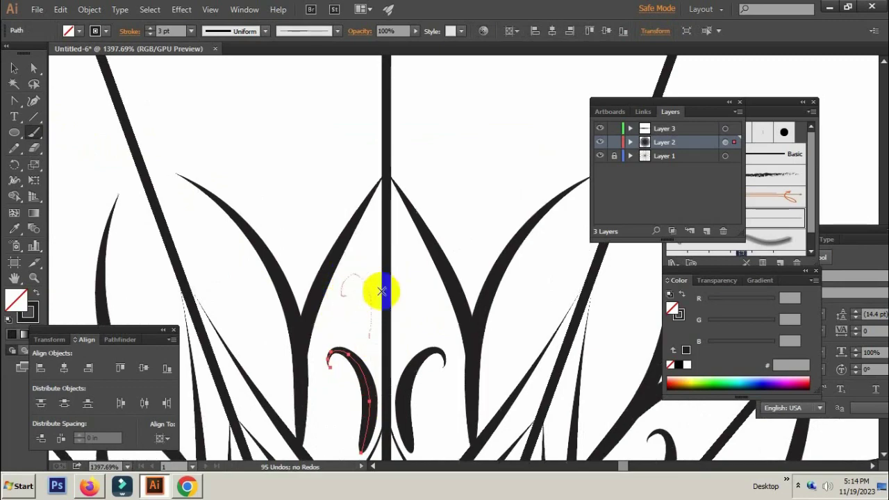
{"action": "scroll", "coordinate": [473, 315], "scroll_direction": "down", "scroll_amount": 2}
{"action": "scroll", "coordinate": [472, 313], "scroll_direction": "down", "scroll_amount": 3}
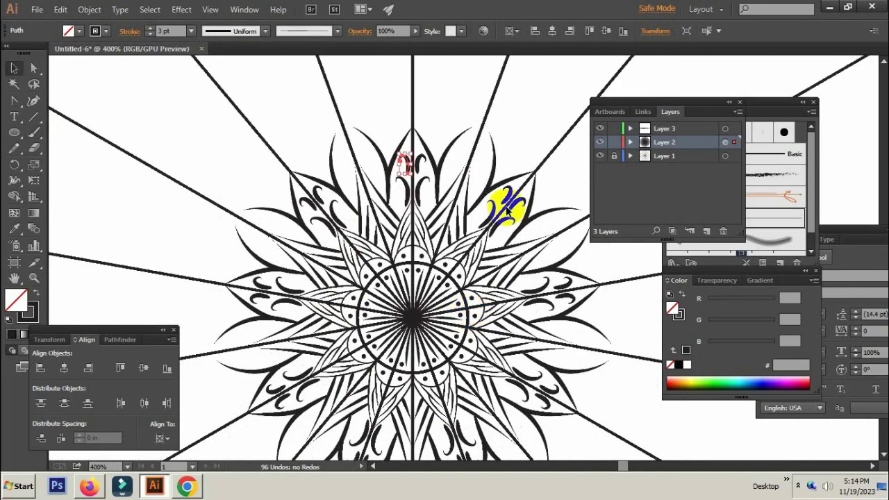
{"action": "key", "text": "v"}
{"action": "left_click", "coordinate": [507, 135]}
{"action": "scroll", "coordinate": [441, 234], "scroll_direction": "up", "scroll_amount": 2}
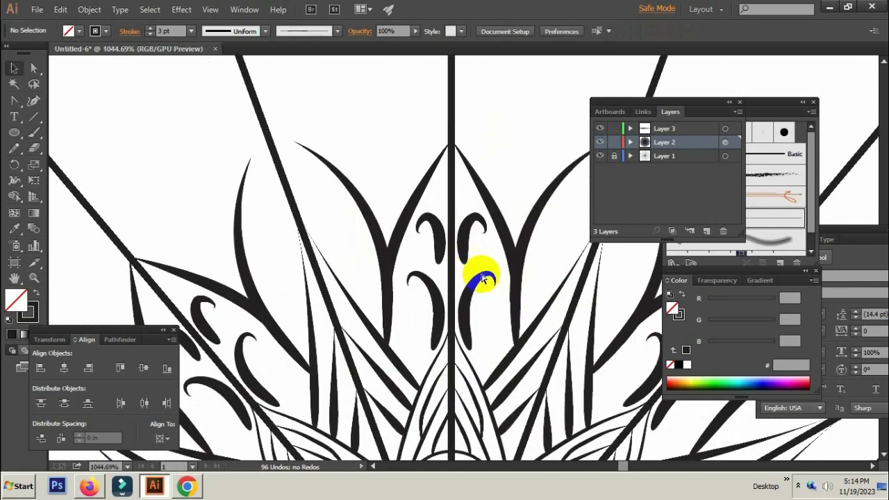
{"action": "key", "text": "ctrl+z"}
{"action": "scroll", "coordinate": [486, 242], "scroll_direction": "up", "scroll_amount": 3}
Set a 2 pt stroke and paint a curl beside the centre line, redrawing it once
{"action": "left_click", "coordinate": [33, 132]}
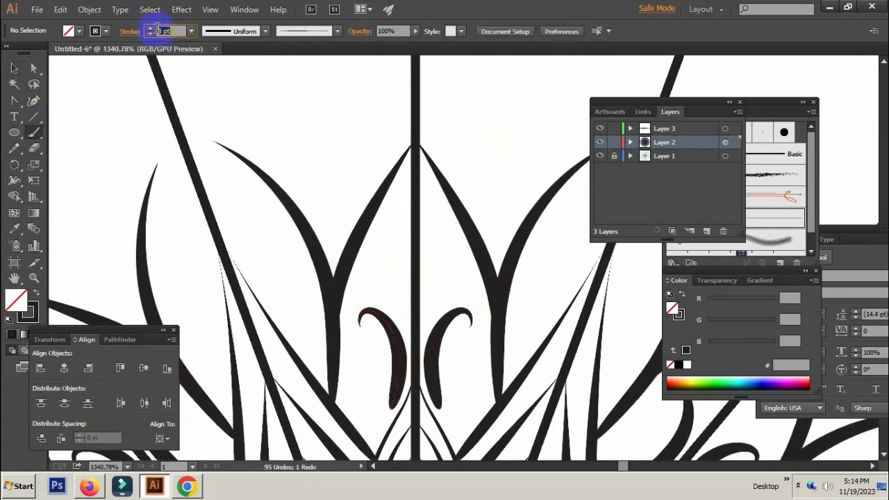
{"action": "type", "text": "2"}
{"action": "key", "text": "Return"}
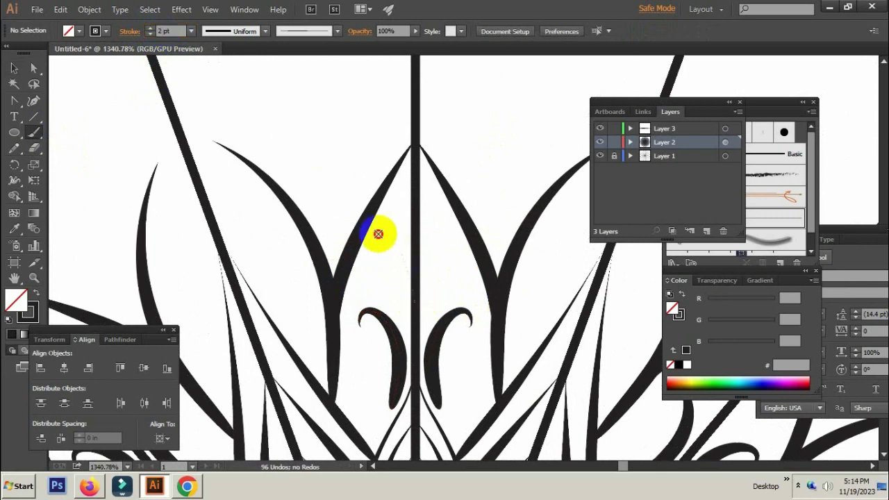
{"action": "left_click_drag", "start_coordinate": [414, 302], "coordinate": [382, 251]}
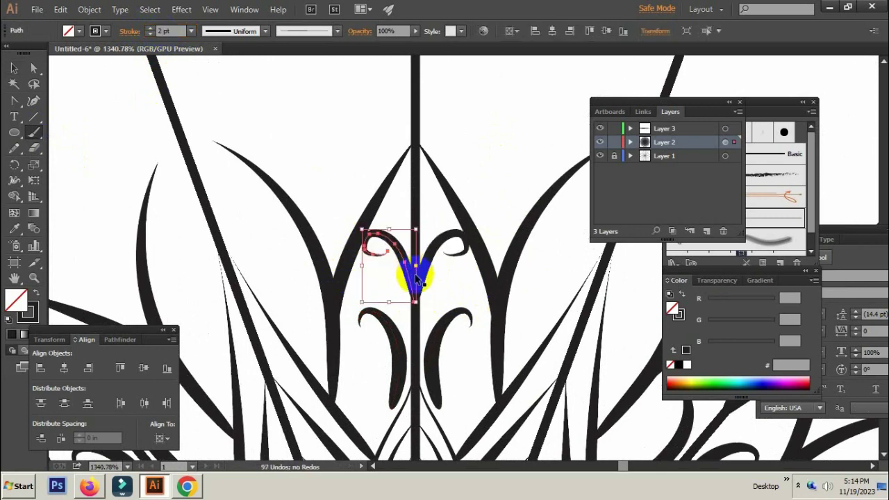
{"action": "key", "text": "ctrl+z"}
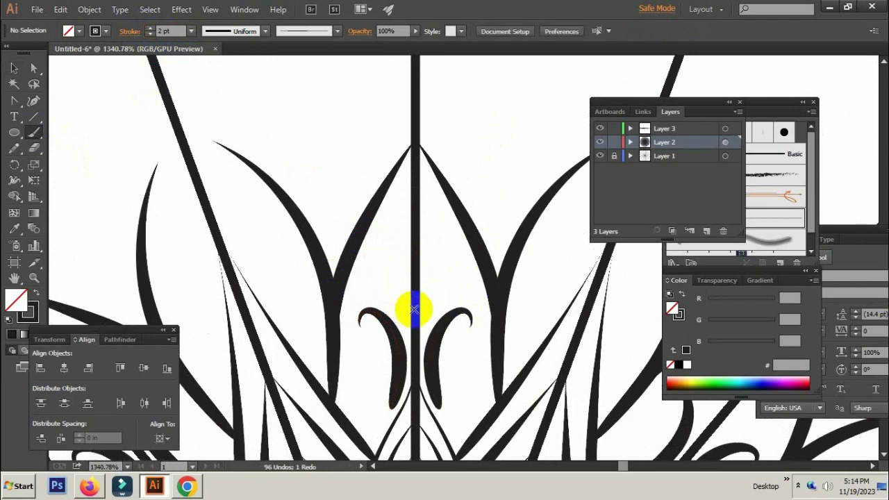
{"action": "left_click_drag", "start_coordinate": [414, 308], "coordinate": [392, 265]}
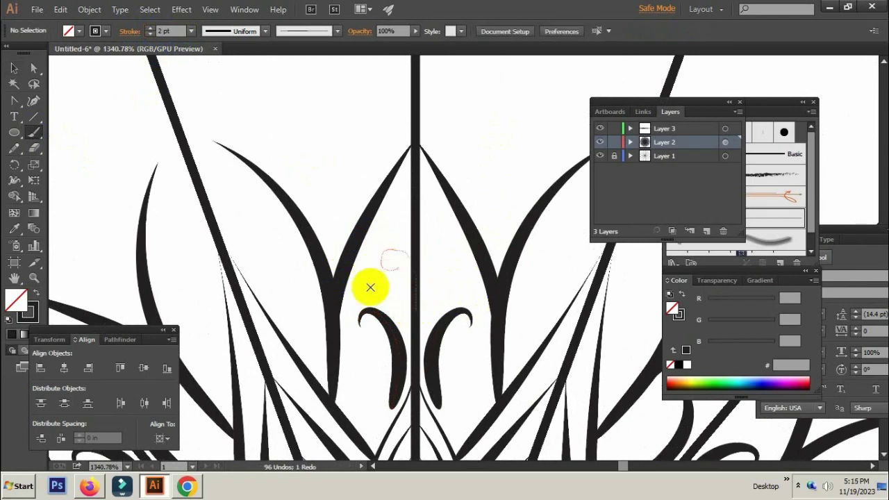
{"action": "left_click", "coordinate": [497, 305]}
{"action": "key", "text": "ctrl+minus"}
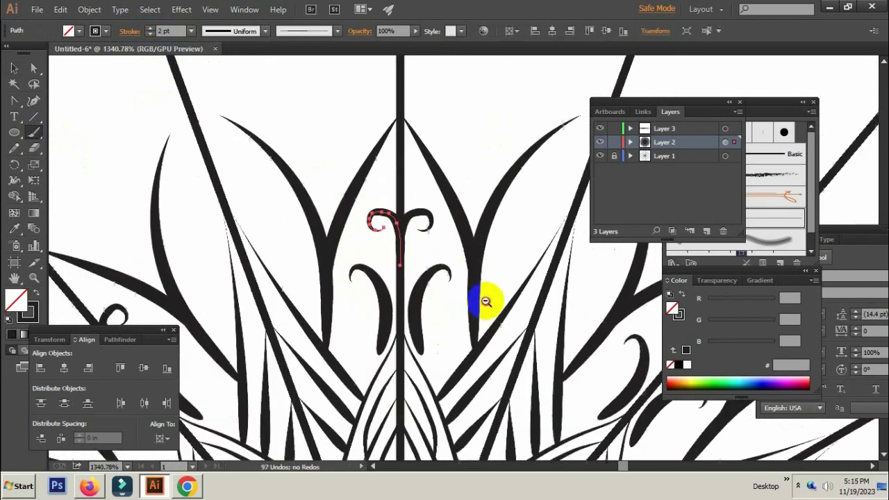
{"action": "key", "text": "ctrl+minus"}
{"action": "key", "text": "ctrl+minus"}
{"action": "key", "text": "ctrl+minus"}
Try a curved leaf stroke near the top petal, then undo it and its mirrored copies
{"action": "key", "text": "ctrl+shift+a"}
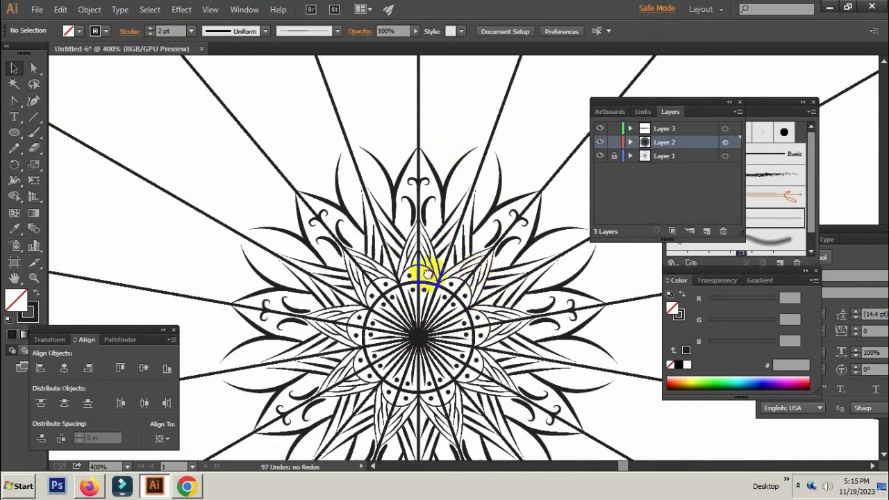
{"action": "scroll", "coordinate": [396, 273], "scroll_direction": "up", "scroll_amount": 3}
{"action": "scroll", "coordinate": [396, 268], "scroll_direction": "up", "scroll_amount": 2}
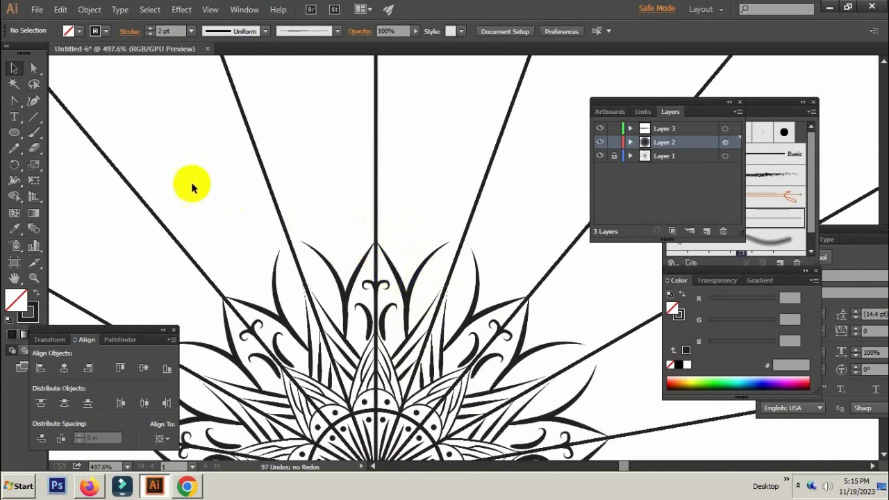
{"action": "left_click", "coordinate": [36, 130]}
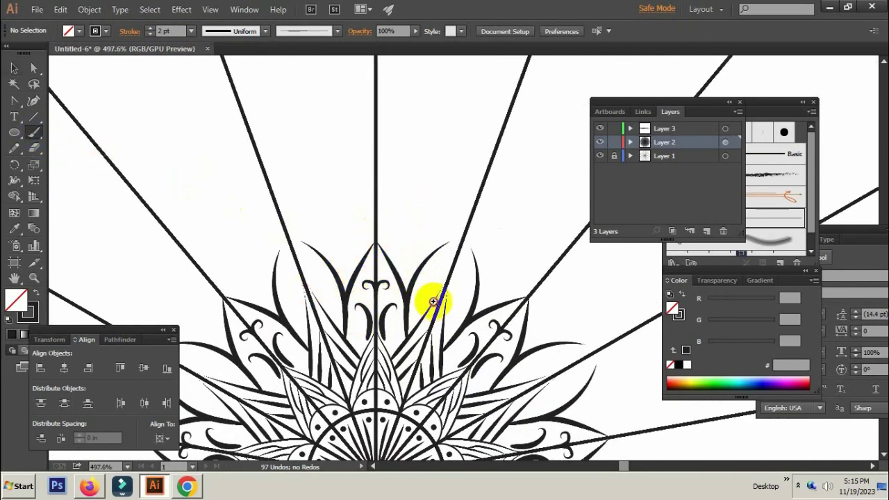
{"action": "scroll", "coordinate": [375, 278], "scroll_direction": "up", "scroll_amount": 1}
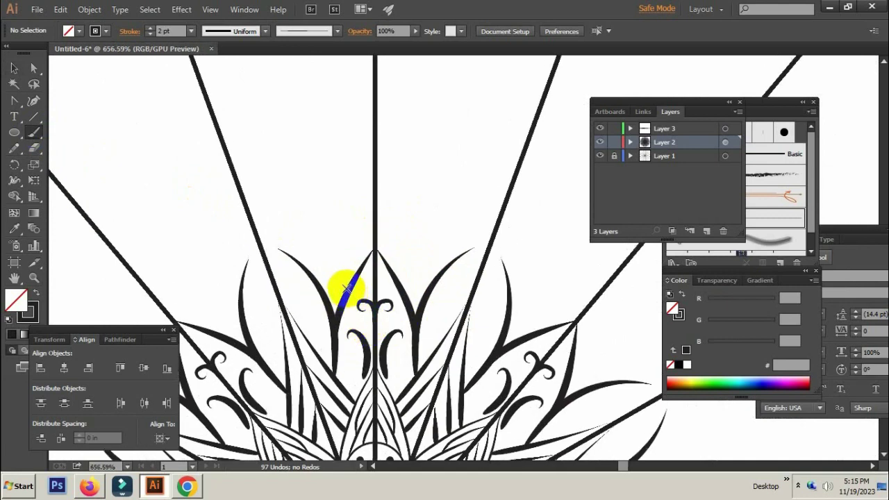
{"action": "left_click_drag", "start_coordinate": [315, 243], "coordinate": [363, 285]}
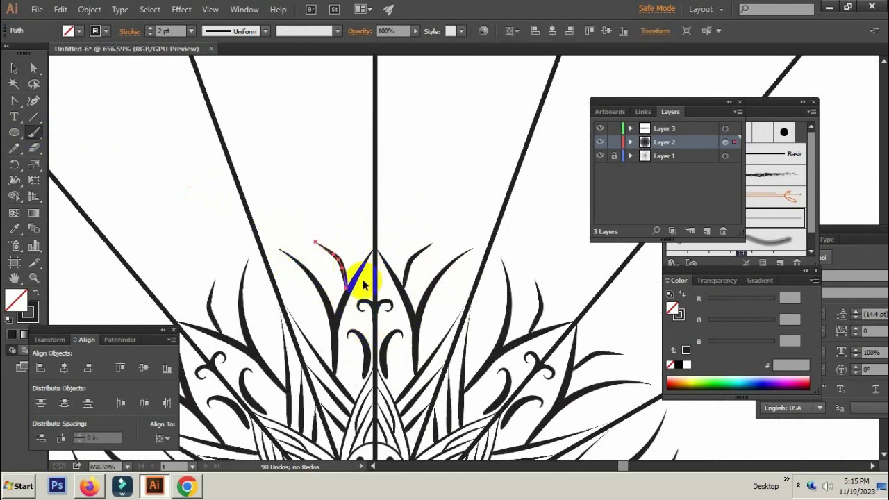
{"action": "key", "text": "ctrl+z"}
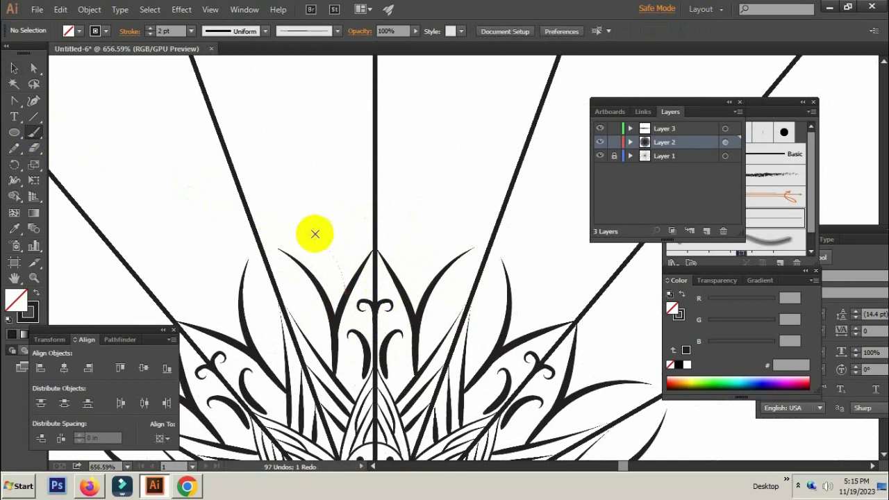
{"action": "left_click_drag", "start_coordinate": [304, 231], "coordinate": [345, 290]}
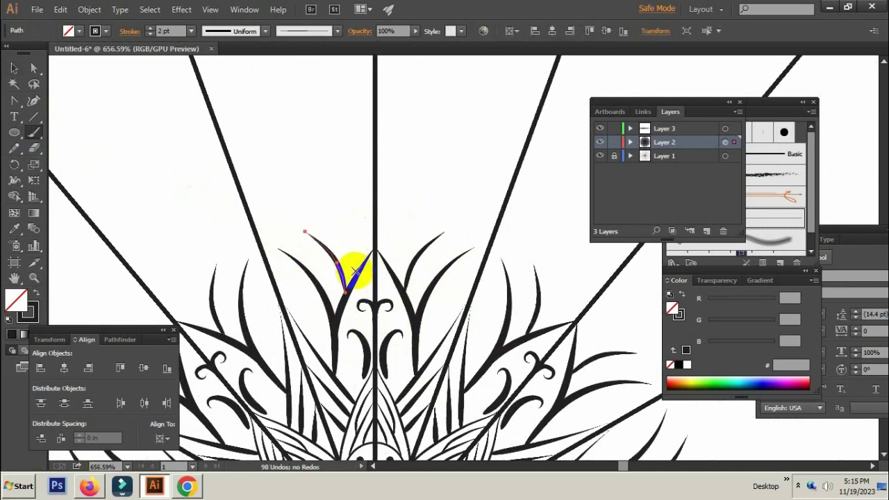
{"action": "mouse_move", "coordinate": [347, 243]}
{"action": "left_mouse_down"}
{"action": "mouse_move", "coordinate": [376, 299]}
{"action": "mouse_move", "coordinate": [409, 202]}
{"action": "mouse_move", "coordinate": [414, 207]}
{"action": "left_mouse_up"}
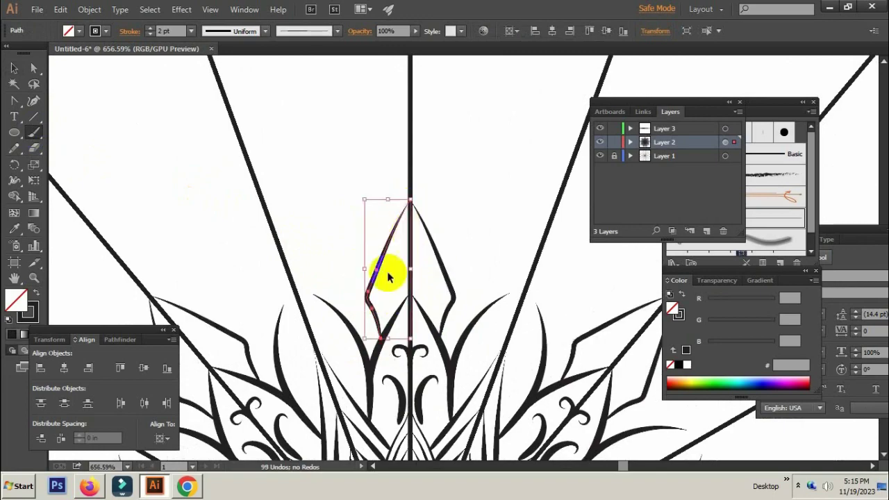
{"action": "key", "text": "ctrl+z"}
Return to the Selection tool and scroll around to review the mandala
{"action": "key", "text": "v"}
{"action": "scroll", "coordinate": [476, 337], "scroll_direction": "down", "scroll_amount": 3}
{"action": "scroll", "coordinate": [475, 337], "scroll_direction": "down", "scroll_amount": 3}
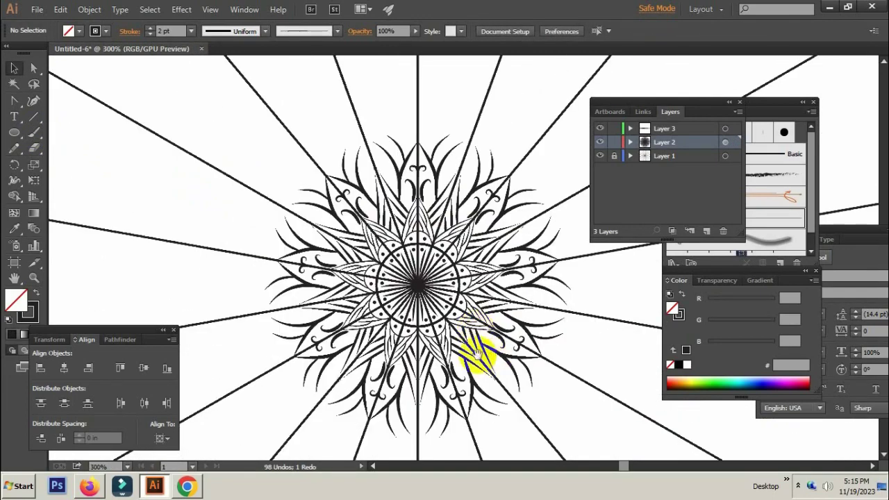
{"action": "scroll", "coordinate": [476, 353], "scroll_direction": "down", "scroll_amount": 1}
{"action": "scroll", "coordinate": [426, 247], "scroll_direction": "down", "scroll_amount": 1}
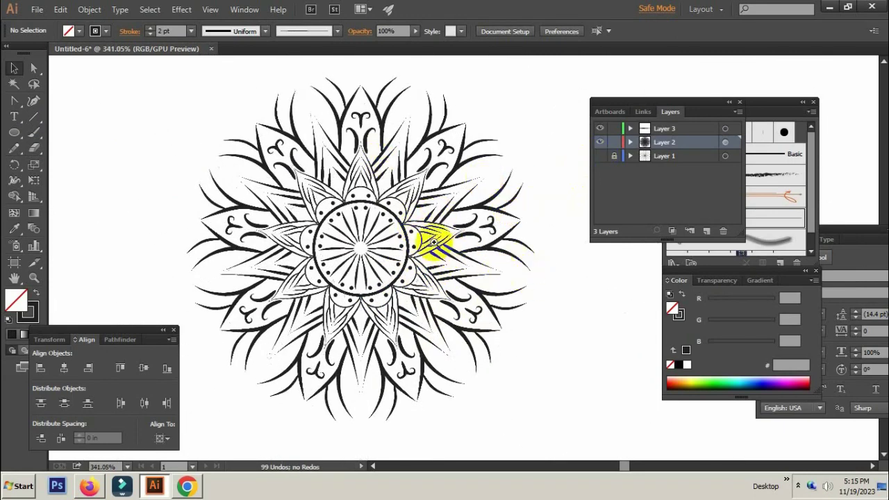
{"action": "scroll", "coordinate": [464, 251], "scroll_direction": "up", "scroll_amount": 1}
{"action": "scroll", "coordinate": [455, 263], "scroll_direction": "down", "scroll_amount": 1}
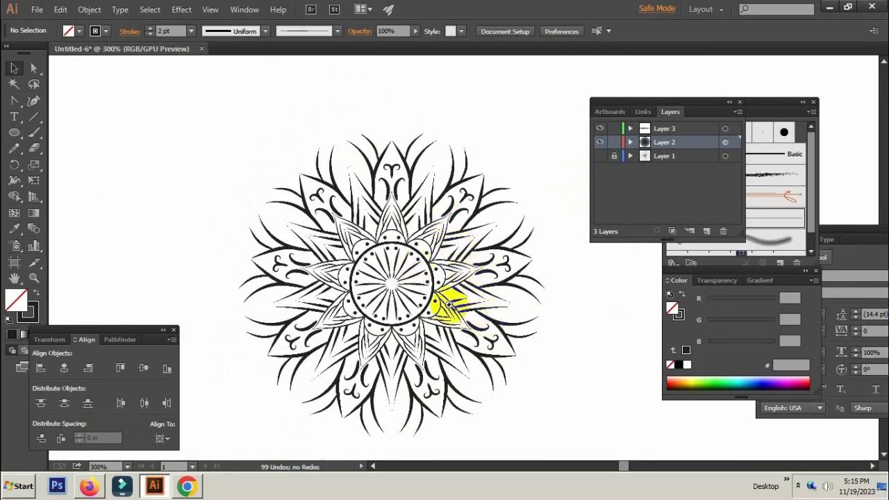
{"action": "scroll", "coordinate": [460, 254], "scroll_direction": "up", "scroll_amount": 1}
{"action": "scroll", "coordinate": [486, 270], "scroll_direction": "down", "scroll_amount": 1}
{"action": "scroll", "coordinate": [489, 271], "scroll_direction": "down", "scroll_amount": 2}
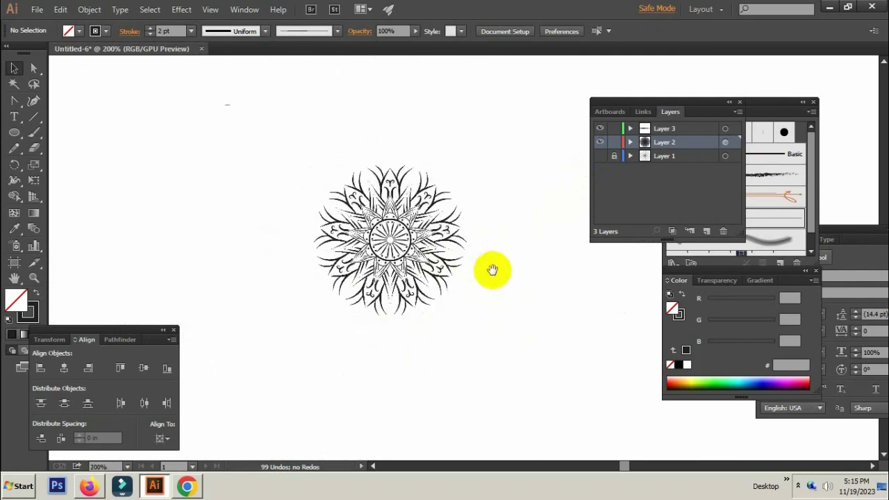
Lock the horizontal and vertical guide paths with Object > Lock > Selection
{"action": "left_click_drag", "start_coordinate": [258, 136], "coordinate": [482, 357]}
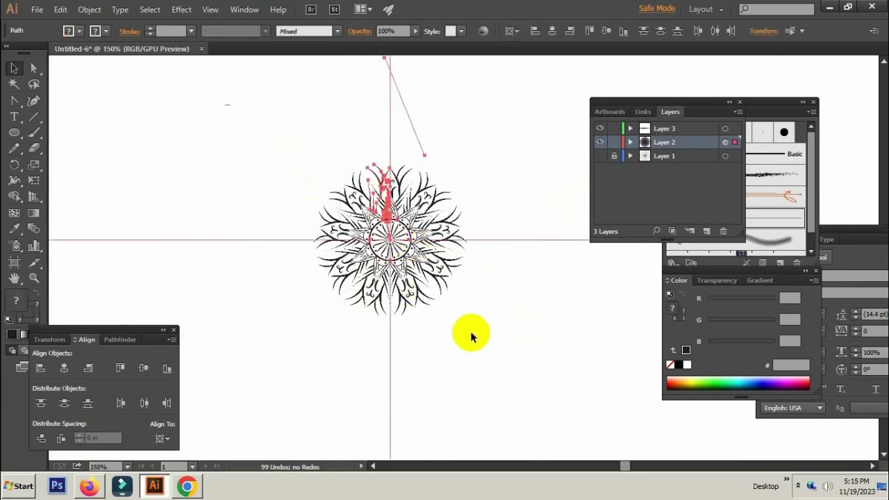
{"action": "left_click", "coordinate": [542, 268]}
{"action": "left_click", "coordinate": [497, 243]}
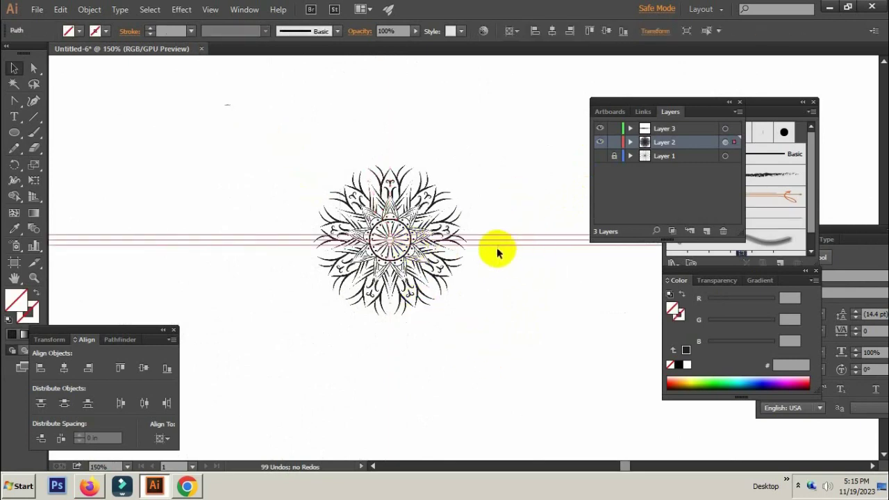
{"action": "left_click", "coordinate": [90, 9]}
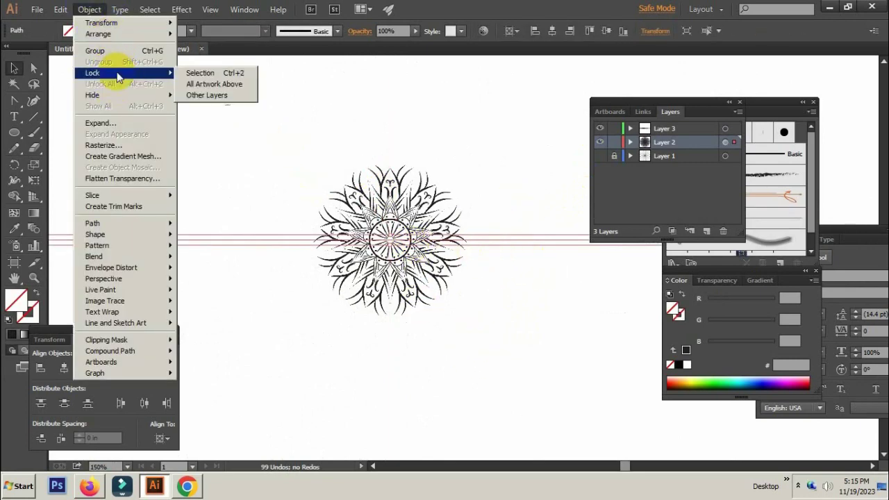
{"action": "mouse_move", "coordinate": [111, 72]}
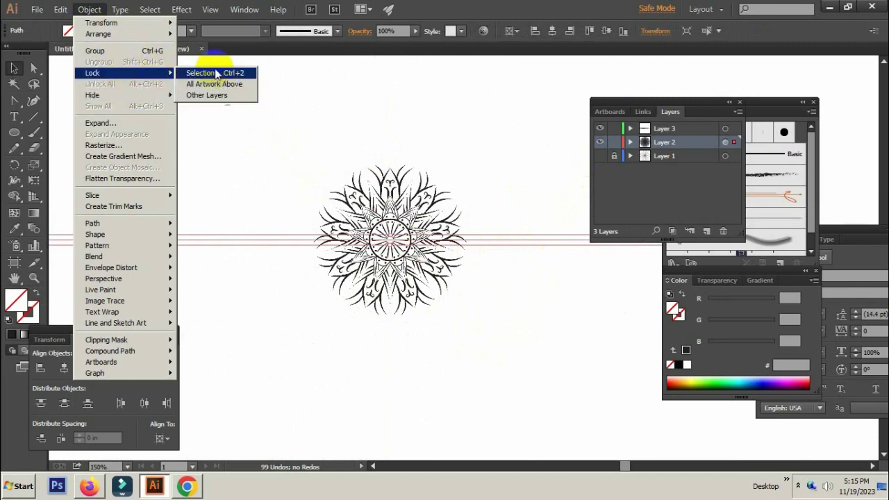
{"action": "left_click", "coordinate": [208, 73]}
{"action": "left_click", "coordinate": [432, 119]}
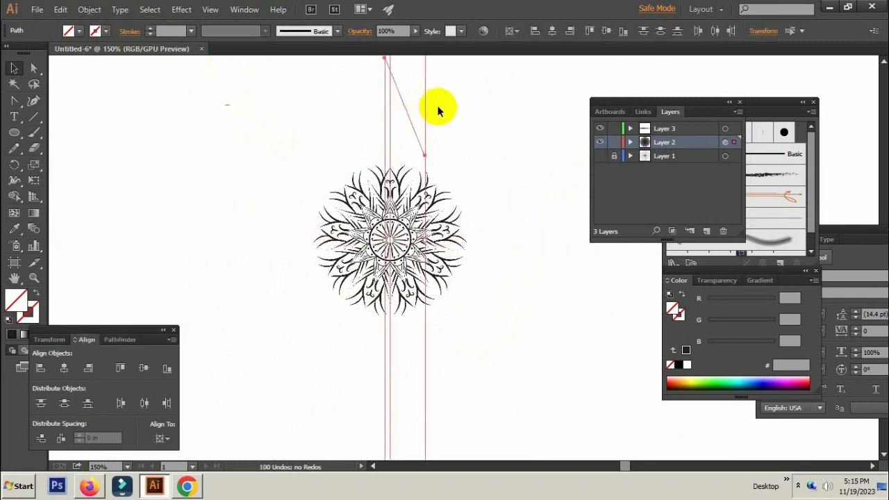
{"action": "left_click", "coordinate": [89, 9]}
{"action": "left_click", "coordinate": [208, 73]}
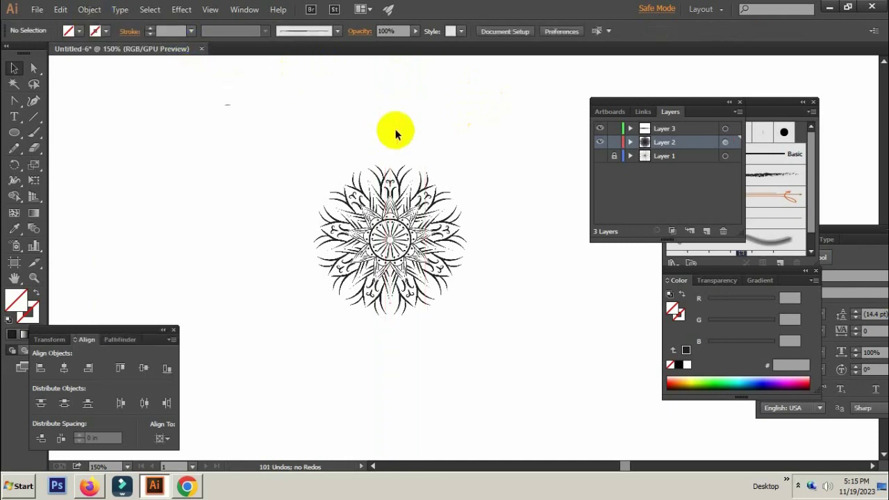
Marquee-select the mandala and expand its brush strokes with Object > Expand Appearance
{"action": "left_click_drag", "start_coordinate": [240, 119], "coordinate": [473, 332]}
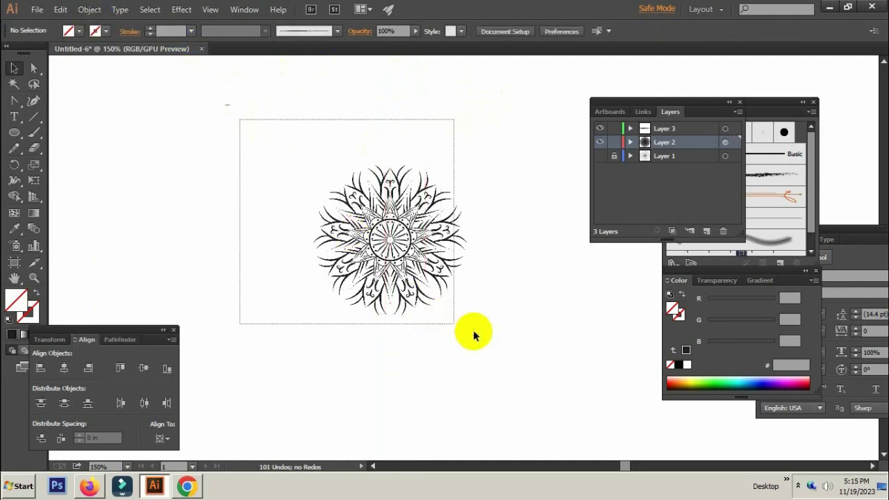
{"action": "left_click", "coordinate": [92, 11]}
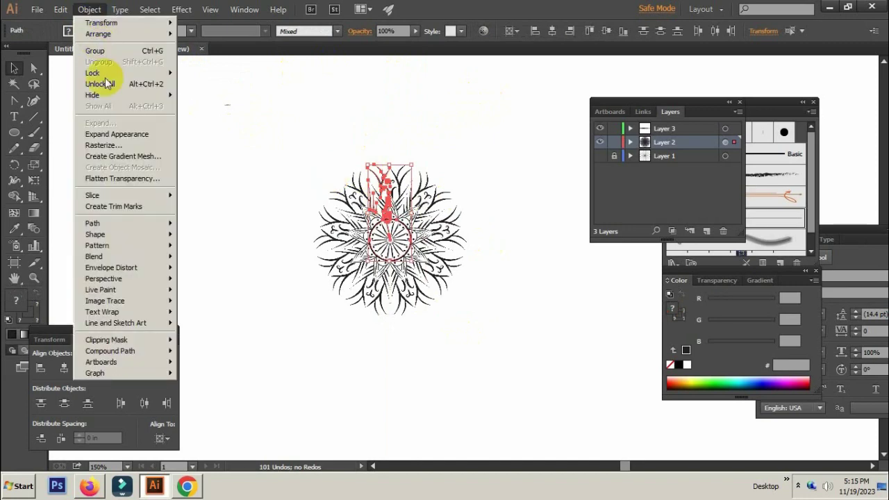
{"action": "left_click", "coordinate": [130, 135]}
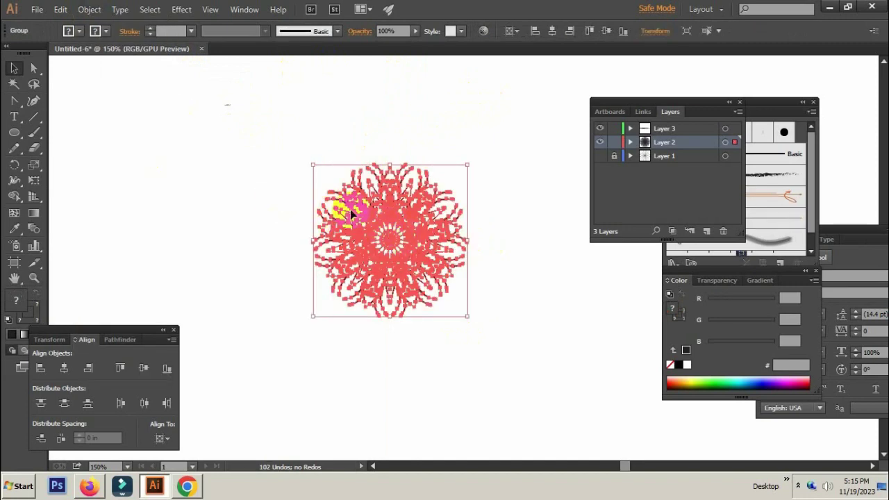
{"action": "left_click", "coordinate": [301, 204]}
{"action": "left_click_drag", "start_coordinate": [278, 153], "coordinate": [506, 327]}
{"action": "left_click", "coordinate": [471, 295]}
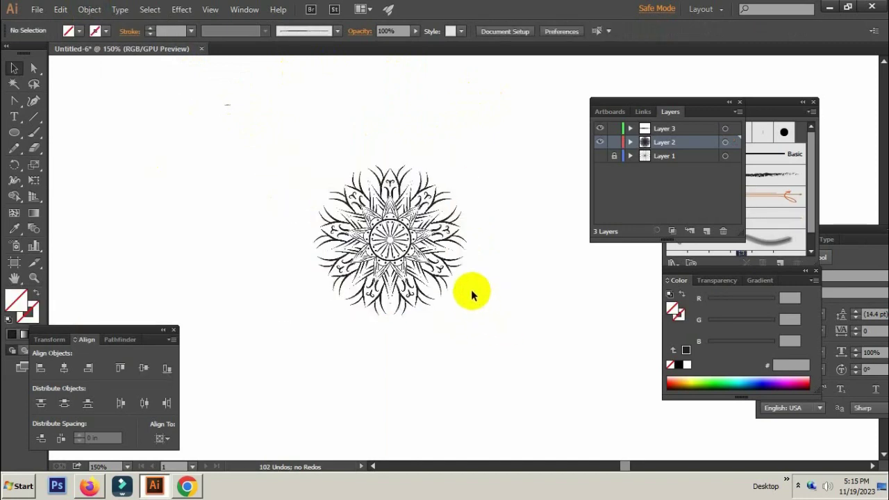
{"action": "key", "text": "ctrl+minus"}
{"action": "key", "text": "ctrl+minus"}
Select the mandala group and drag its corner handle outward to scale it up
{"action": "mouse_move", "coordinate": [365, 185]}
{"action": "left_mouse_down"}
{"action": "mouse_move", "coordinate": [484, 264]}
{"action": "mouse_move", "coordinate": [577, 368]}
{"action": "left_mouse_up"}
{"action": "left_click", "coordinate": [577, 369]}
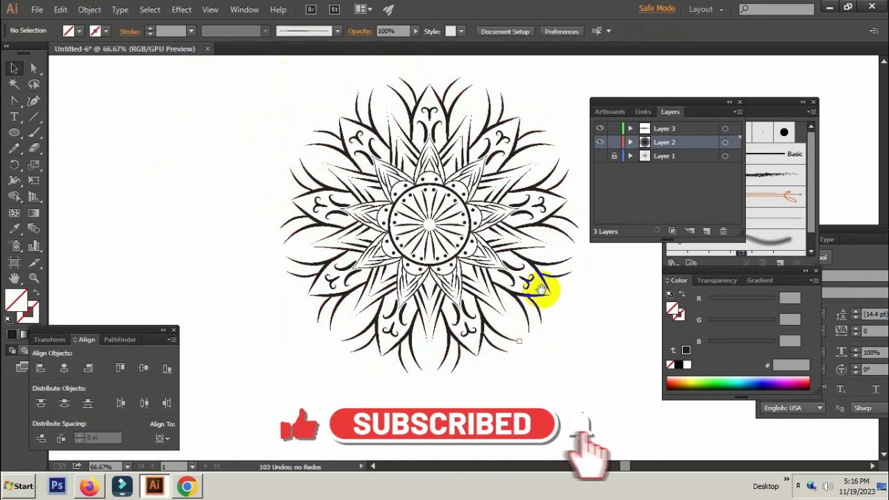
{"action": "left_click_drag", "start_coordinate": [538, 287], "coordinate": [498, 326]}
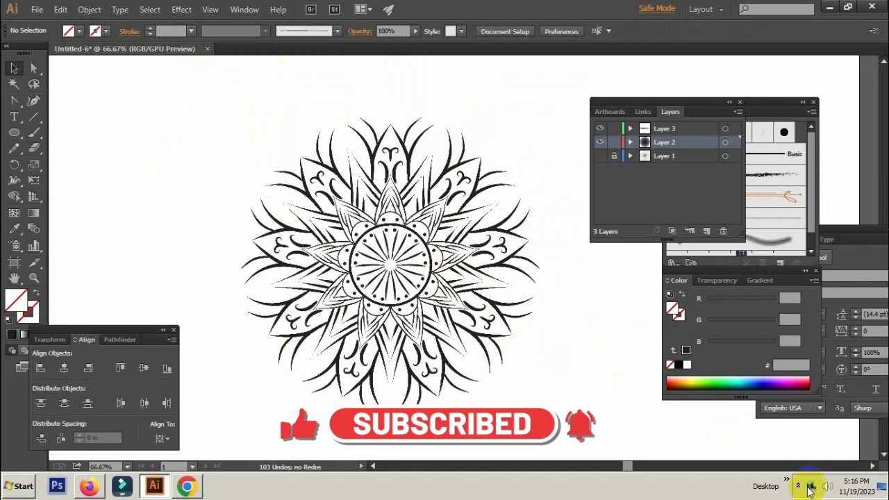